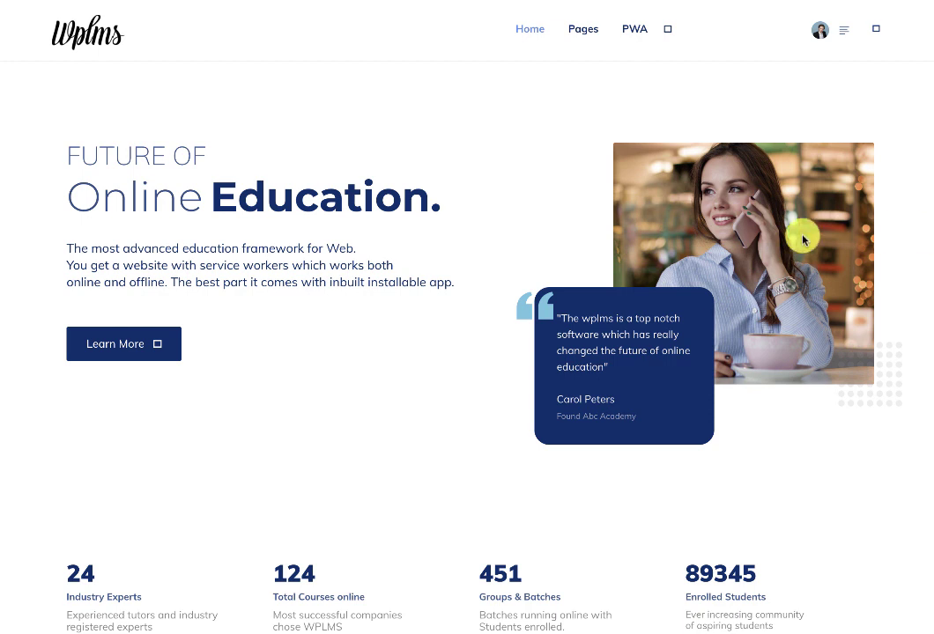
- Open your Notifications page from the account menu in the header
{"action": "left_click", "coordinate": [824, 32]}
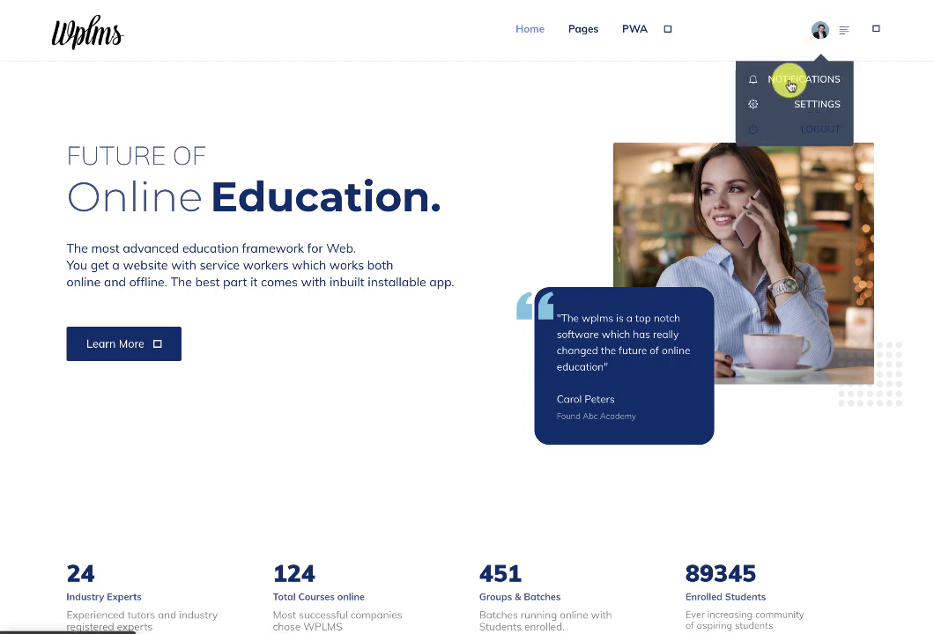
{"action": "left_click", "coordinate": [790, 86]}
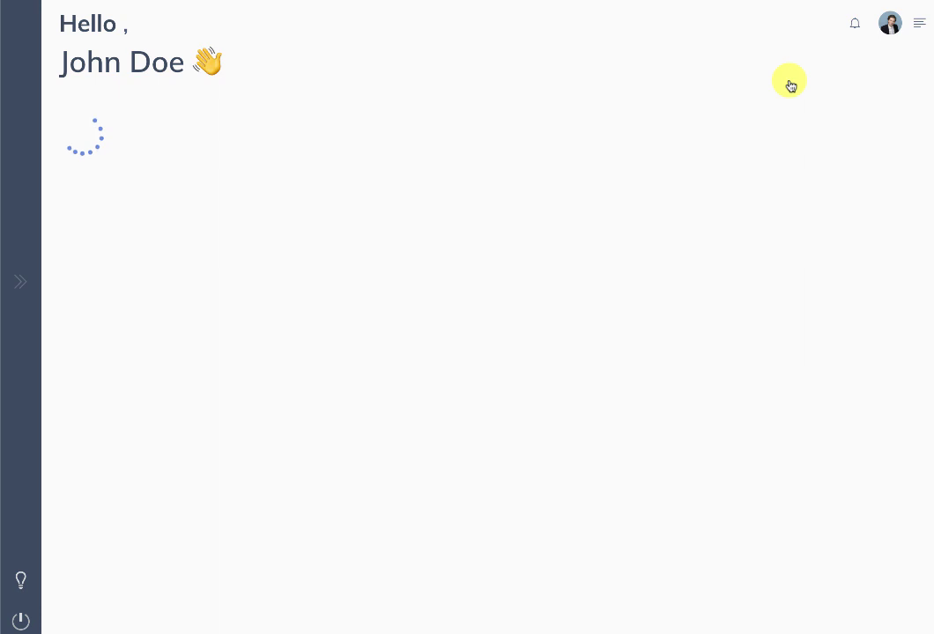
- Go to Courses, then Manage Courses, and open the Manage Quizzes list showing AI Quiz
{"action": "mouse_move", "coordinate": [49, 227]}
{"action": "left_click", "coordinate": [56, 115]}
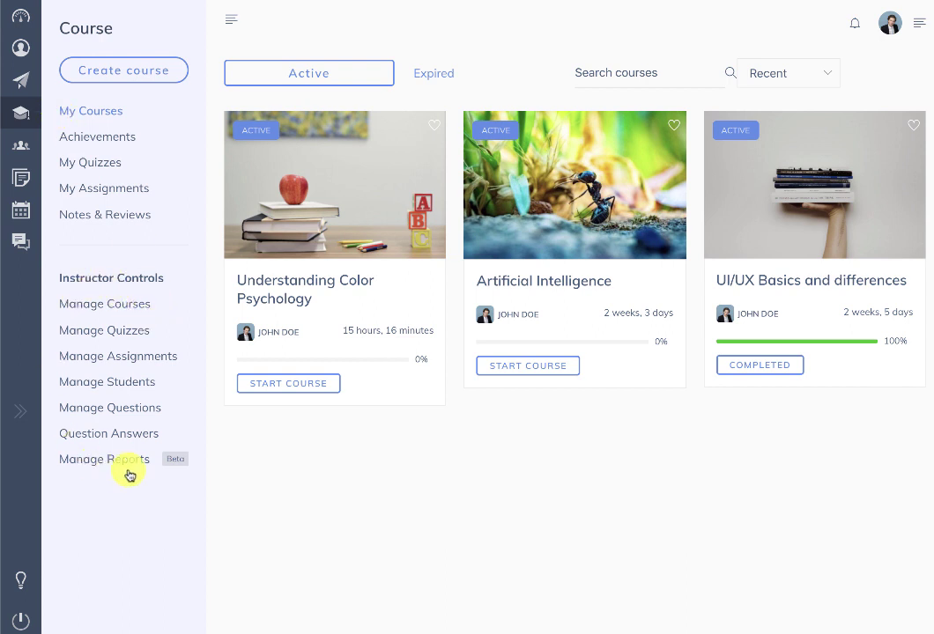
{"action": "left_click", "coordinate": [127, 305]}
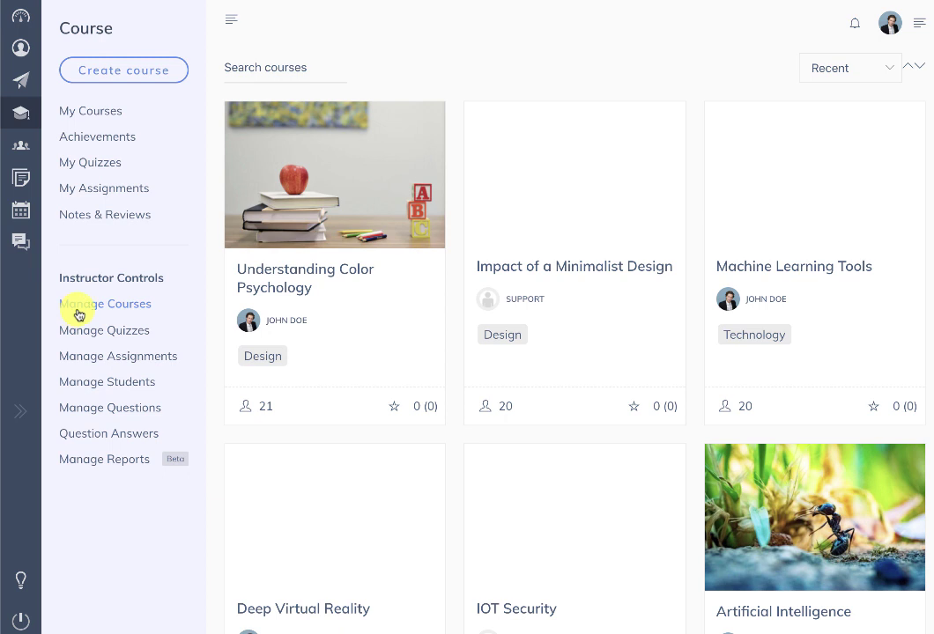
{"action": "scroll", "coordinate": [124, 312], "scroll_direction": "down", "scroll_amount": 1}
{"action": "left_click", "coordinate": [130, 315]}
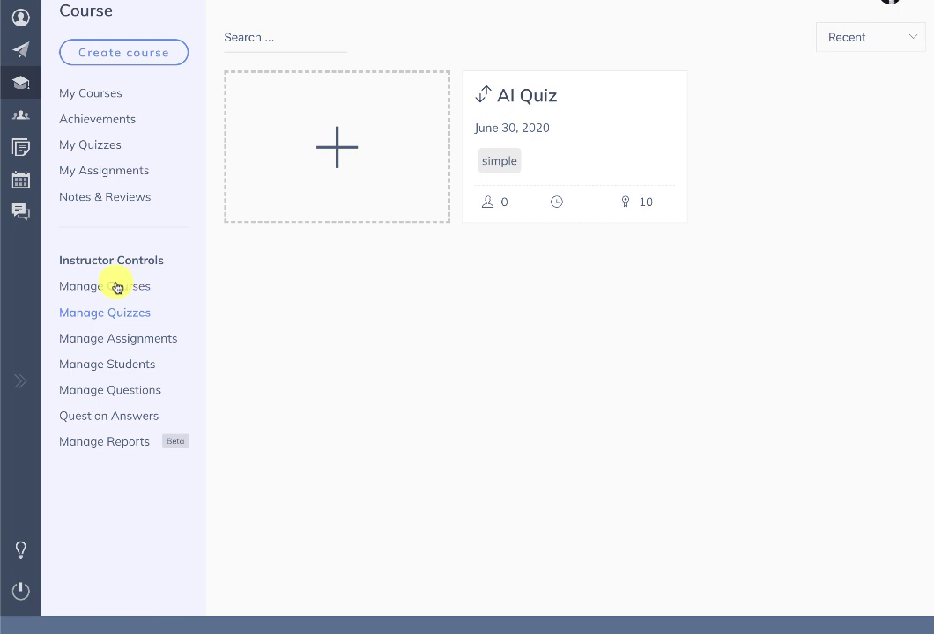
- Review AI Quiz's Activity, Submissions and View tabs, then open Manage Assignments and Manage Students
{"action": "left_click", "coordinate": [122, 344]}
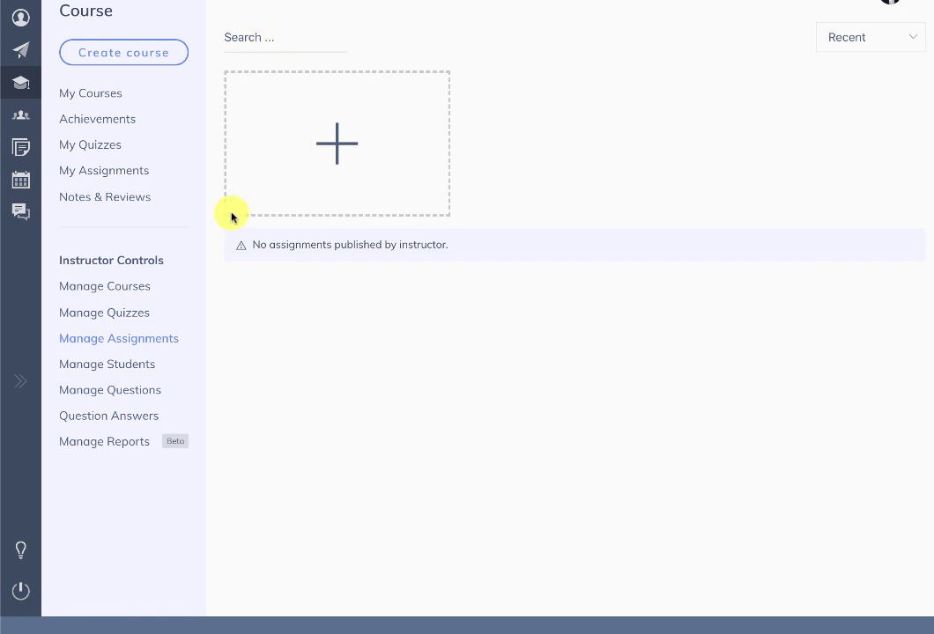
{"action": "left_click", "coordinate": [114, 315]}
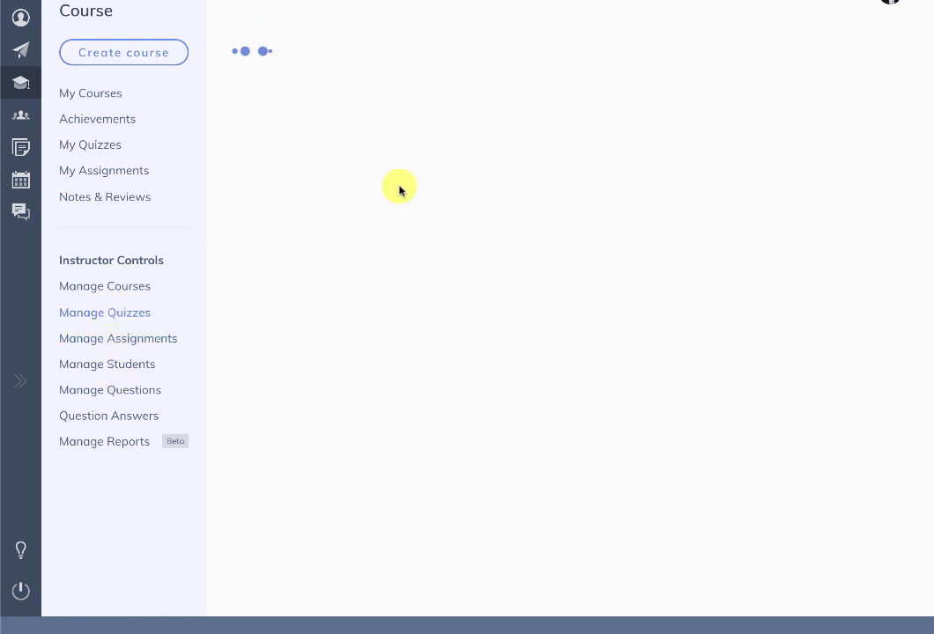
{"action": "left_click", "coordinate": [522, 162]}
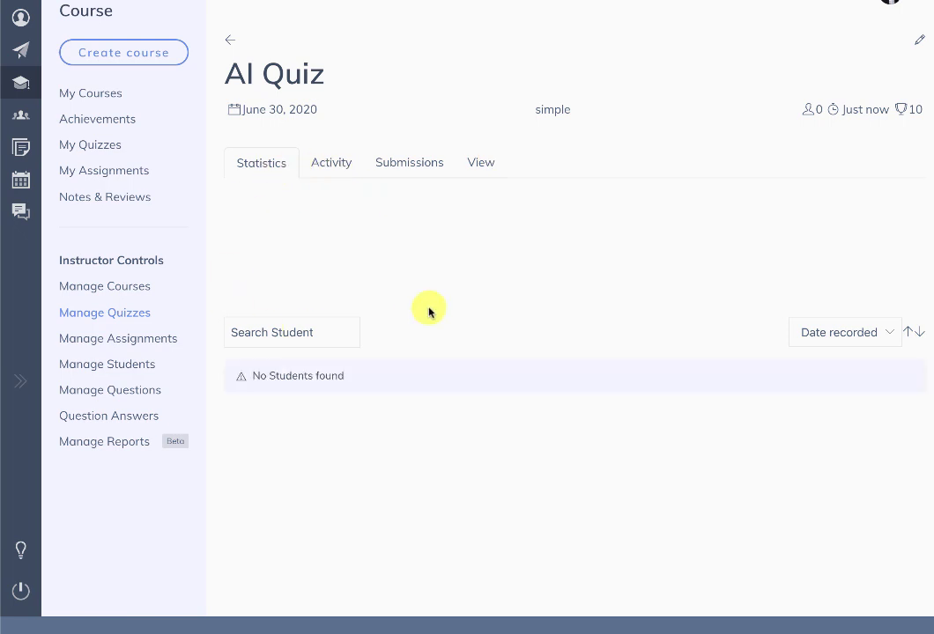
{"action": "left_click", "coordinate": [328, 165]}
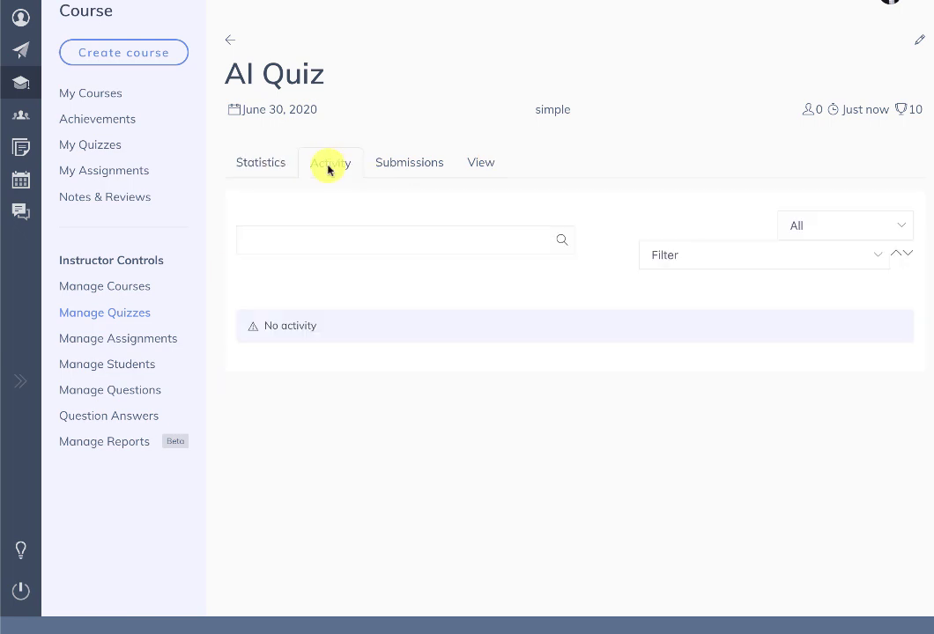
{"action": "left_click", "coordinate": [428, 167]}
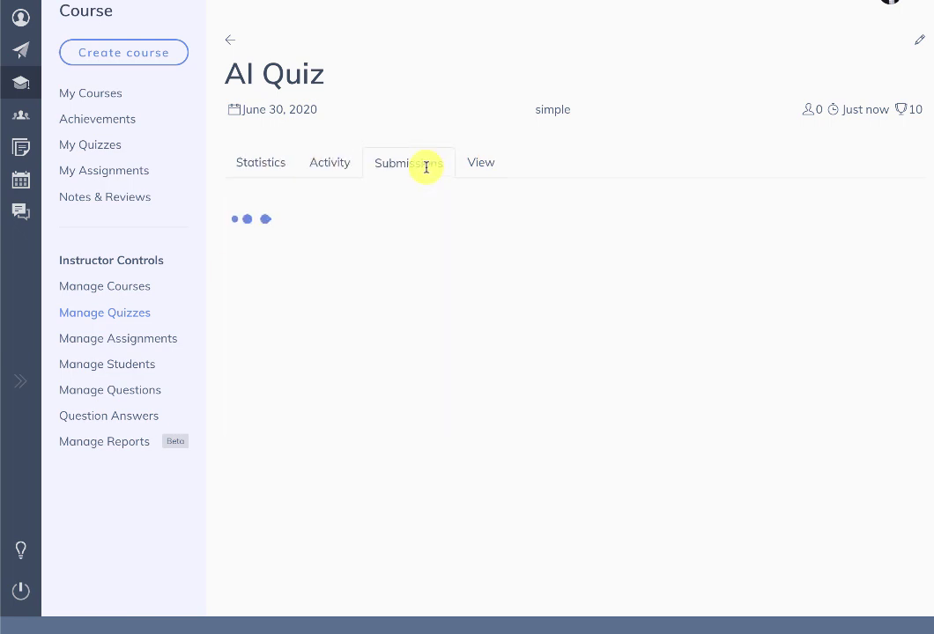
{"action": "left_click", "coordinate": [492, 164]}
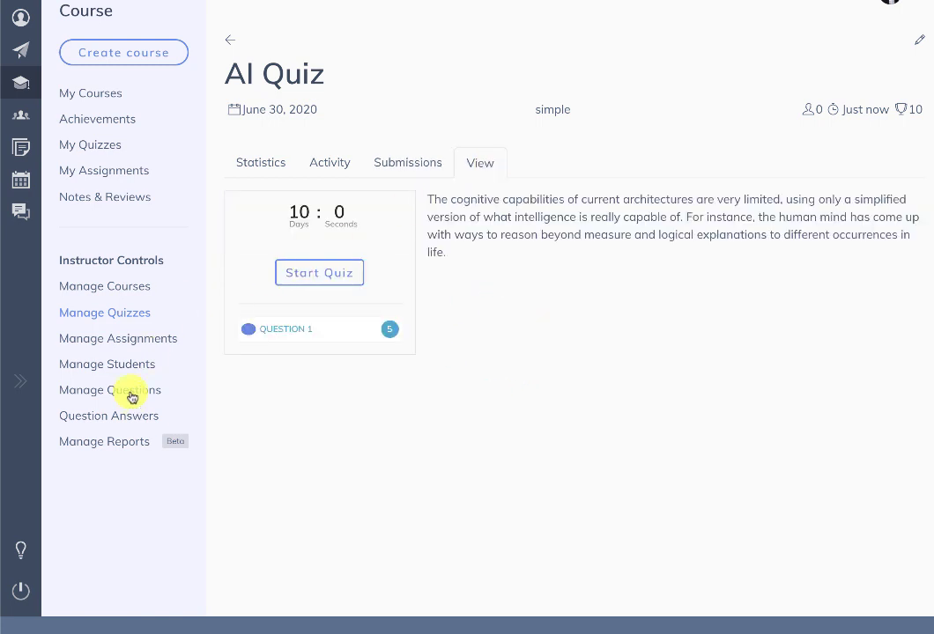
{"action": "left_click", "coordinate": [114, 340]}
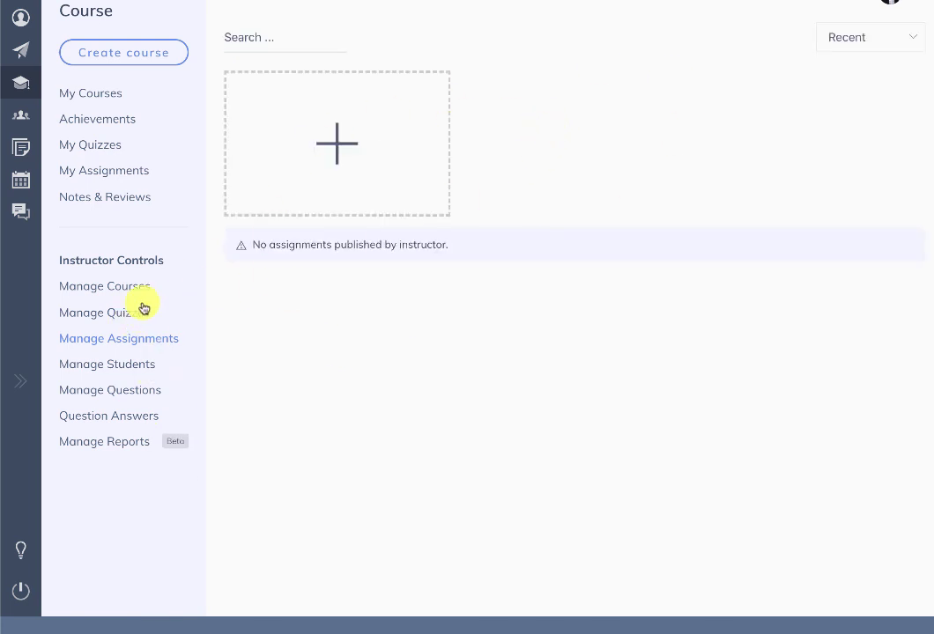
{"action": "left_click", "coordinate": [116, 375]}
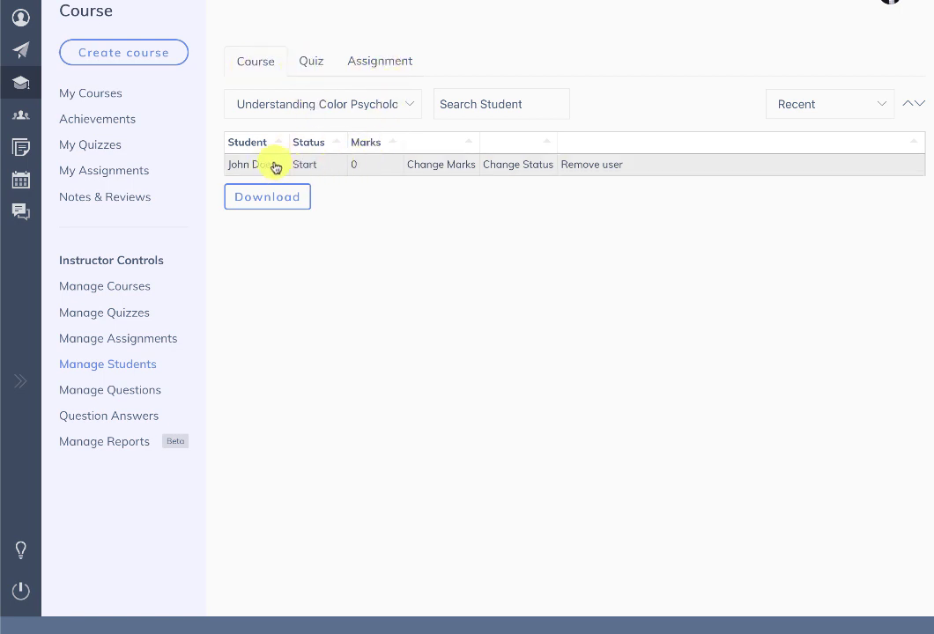
- Download the course's student list, then open Manage Questions with its four questions
{"action": "left_click", "coordinate": [248, 201]}
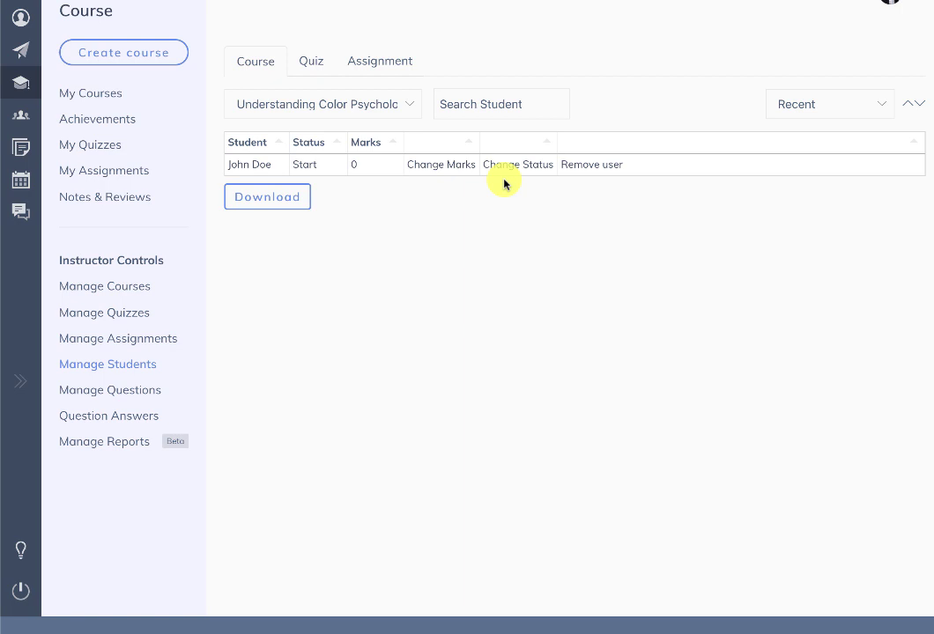
{"action": "left_click", "coordinate": [143, 391]}
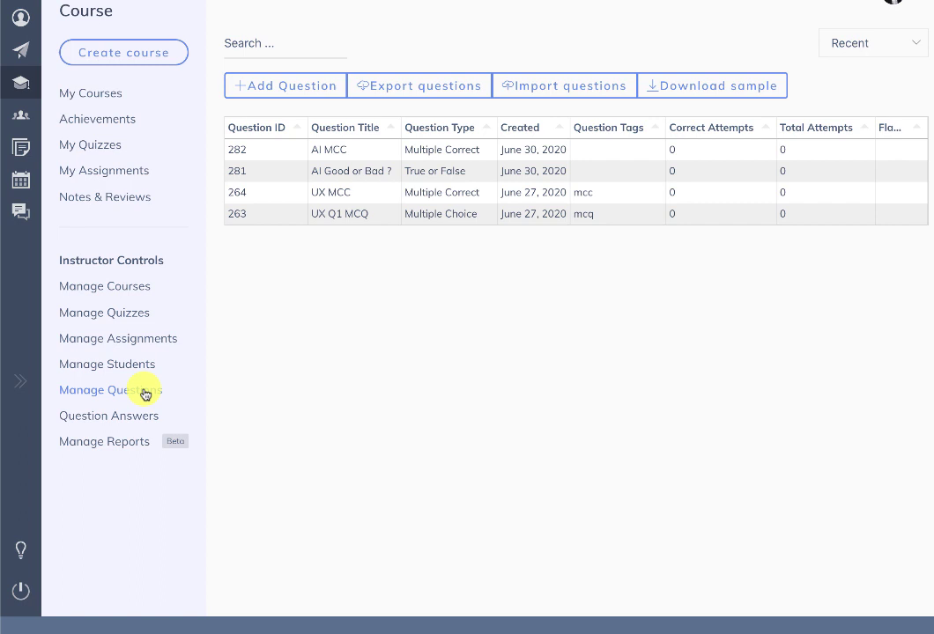
- Check Question Answers and Manage Reports, then return to My Courses
{"action": "scroll", "coordinate": [421, 400], "scroll_direction": "up", "scroll_amount": 1}
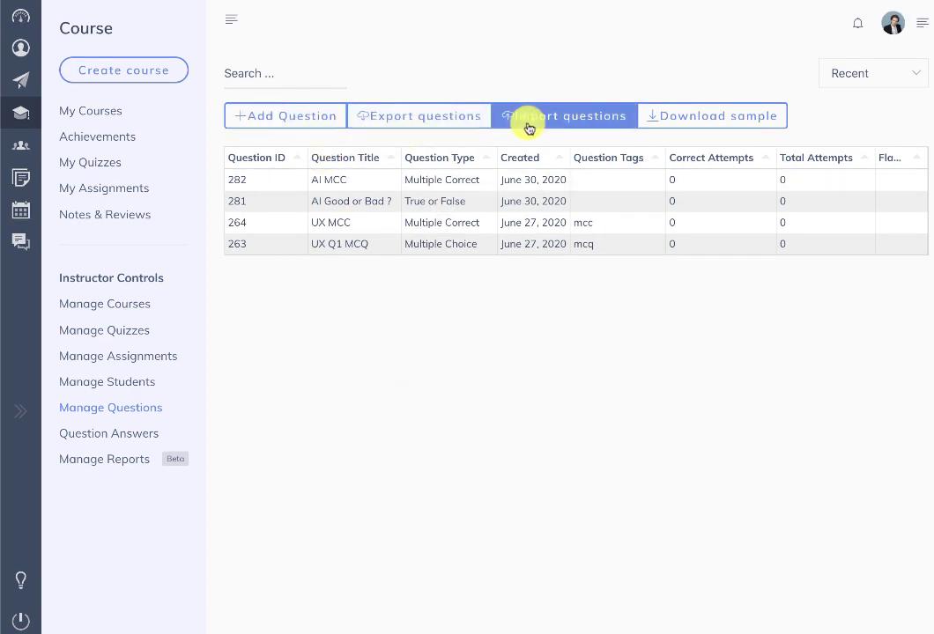
{"action": "left_click", "coordinate": [129, 430]}
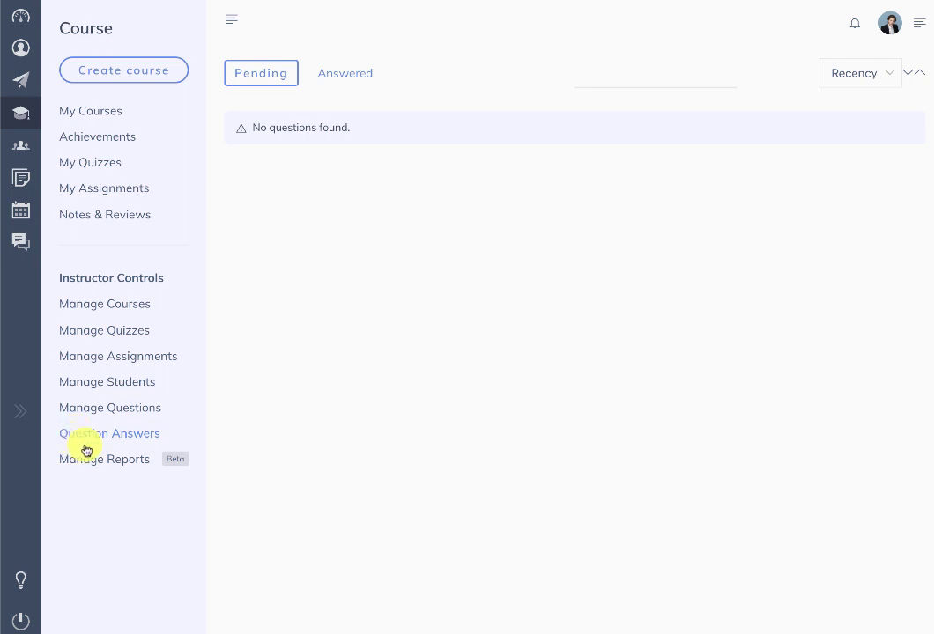
{"action": "left_click", "coordinate": [113, 462]}
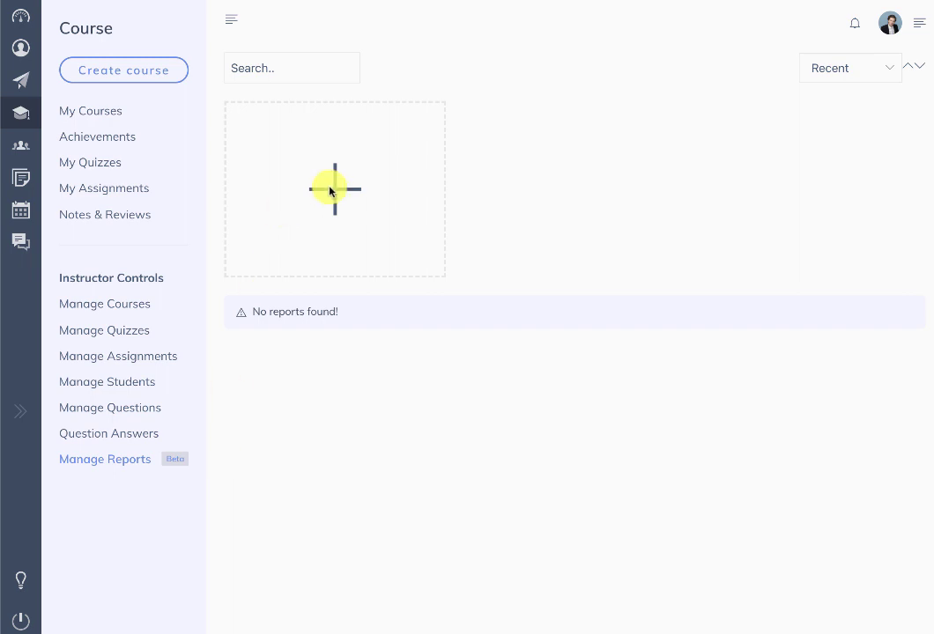
{"action": "left_click", "coordinate": [105, 112]}
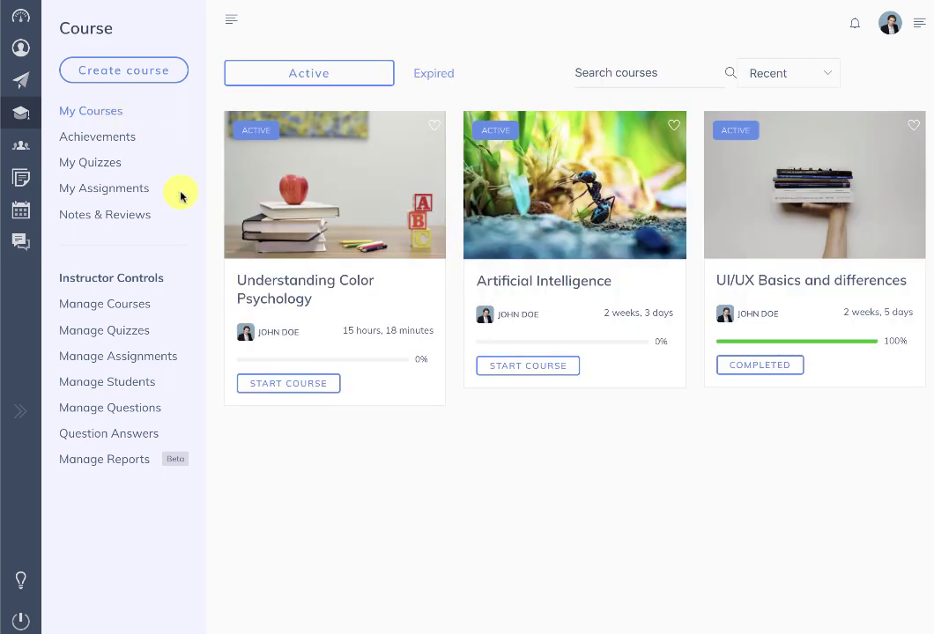
- Create a new course named 'Design Dynamics' with a pasted lorem ipsum short description
{"action": "left_click", "coordinate": [123, 80]}
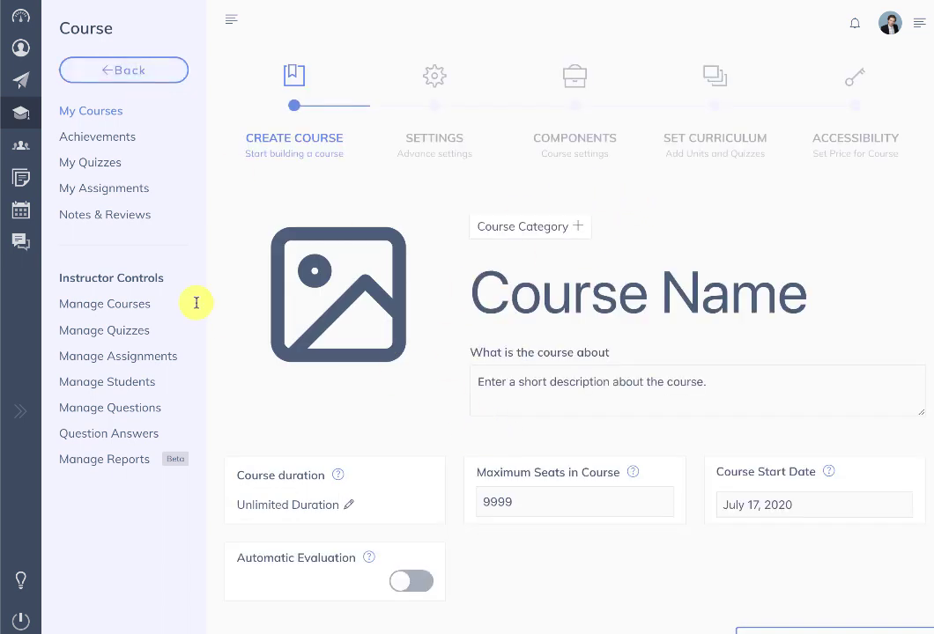
{"action": "left_click", "coordinate": [117, 304]}
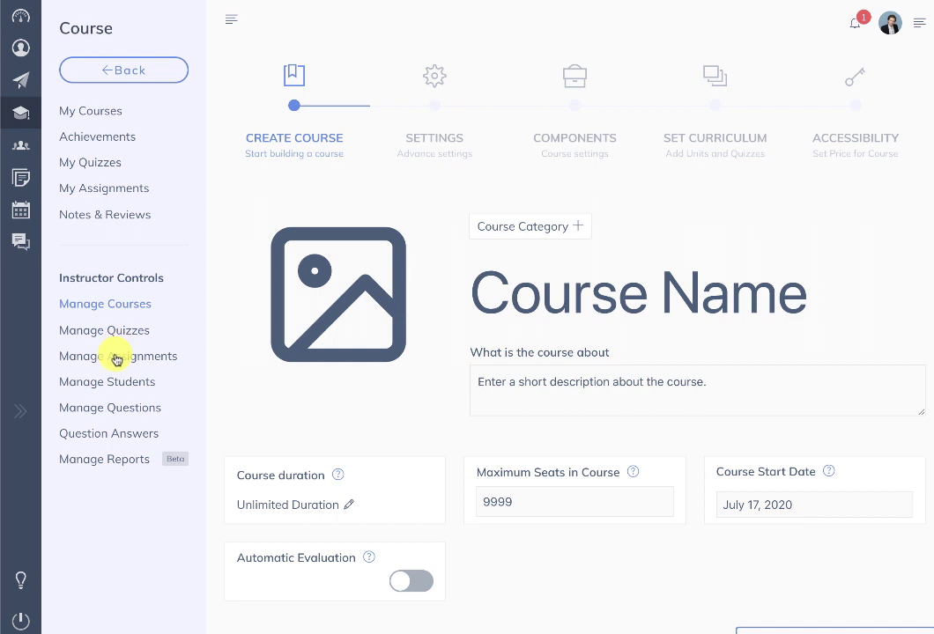
{"action": "left_click", "coordinate": [114, 334]}
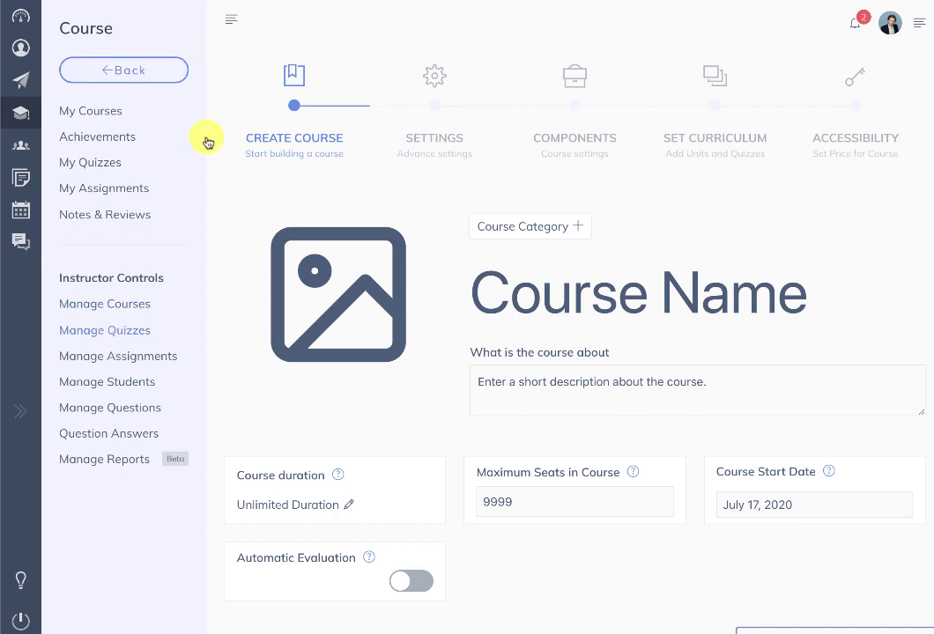
{"action": "scroll", "coordinate": [400, 302], "scroll_direction": "down", "scroll_amount": 2}
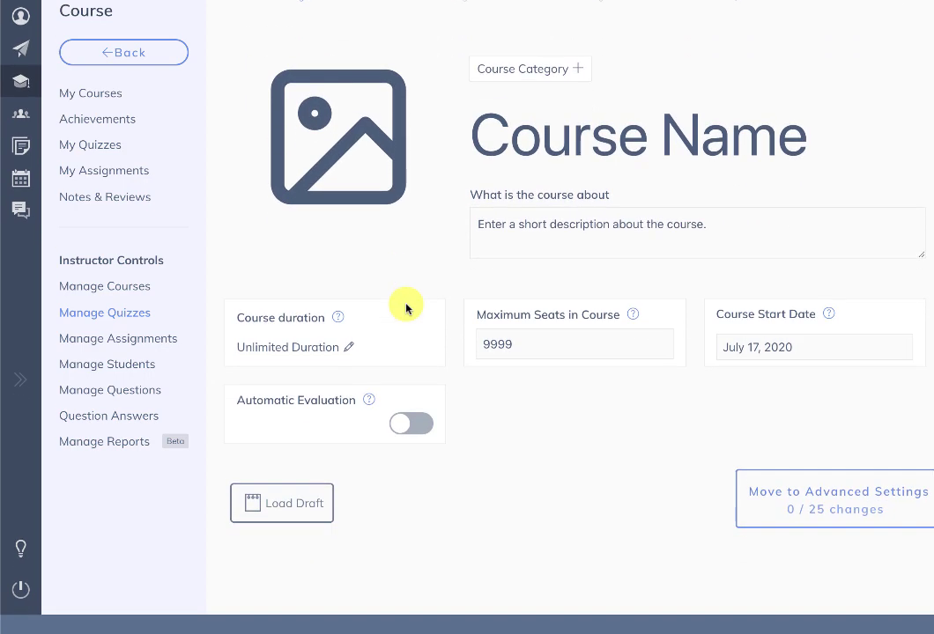
{"action": "scroll", "coordinate": [406, 308], "scroll_direction": "up", "scroll_amount": 2}
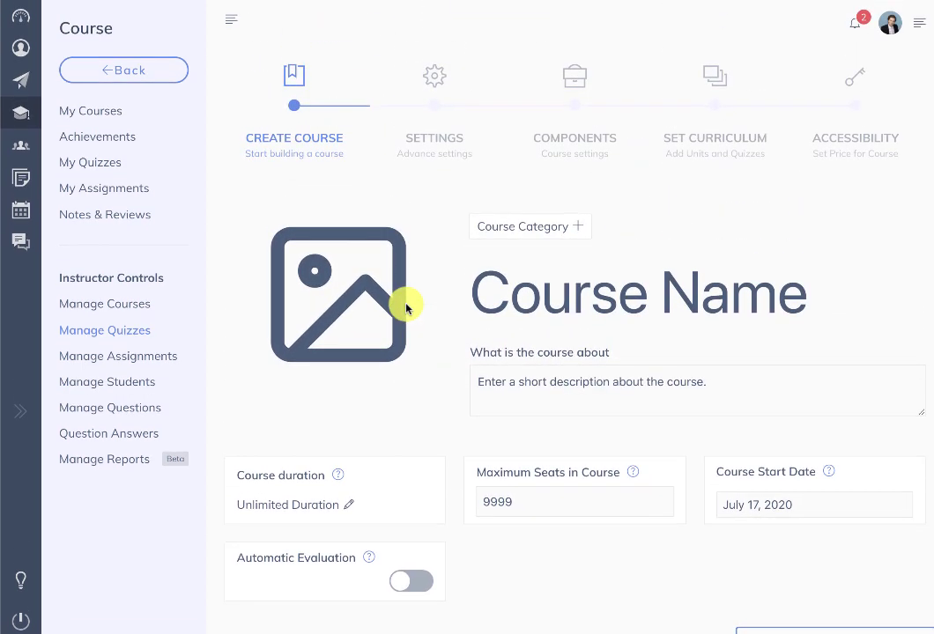
{"action": "left_click", "coordinate": [525, 296]}
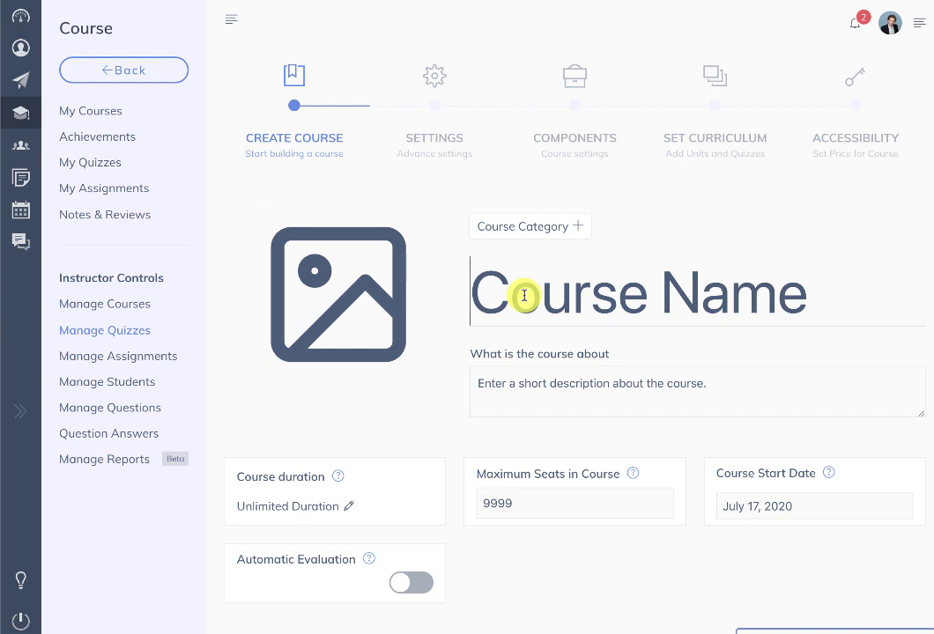
{"action": "type", "text": "Design Dynamics"}
{"action": "left_click", "coordinate": [532, 375]}
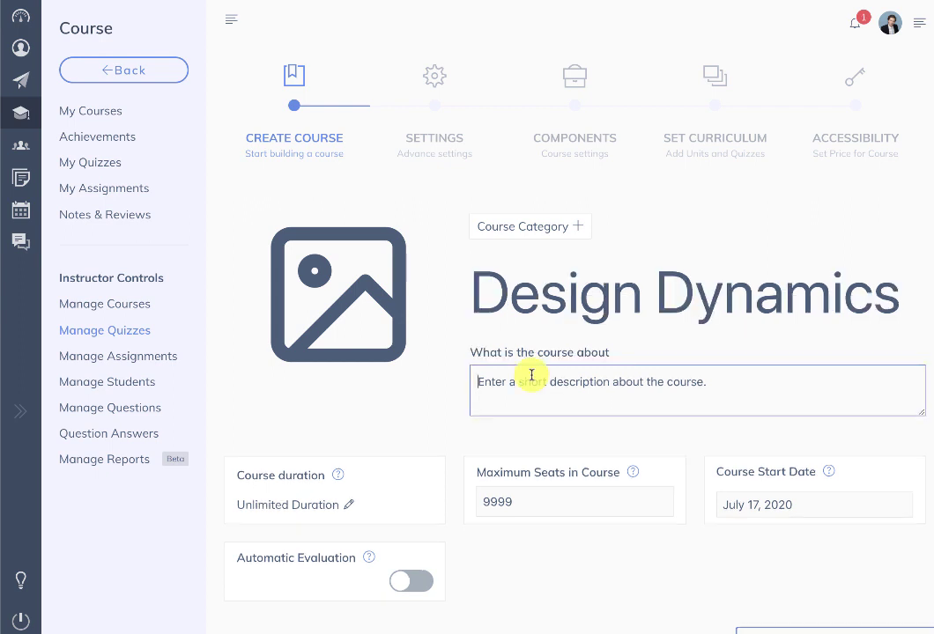
{"action": "type", "text": "Lorem ipsum dolor sit amet, consectetur adipiscing elit. Integer quis mollis risus. Praesent eu arcu pretium, dignissim massa eget, posuere orci."}
{"action": "scroll", "coordinate": [740, 297], "scroll_direction": "down", "scroll_amount": 2}
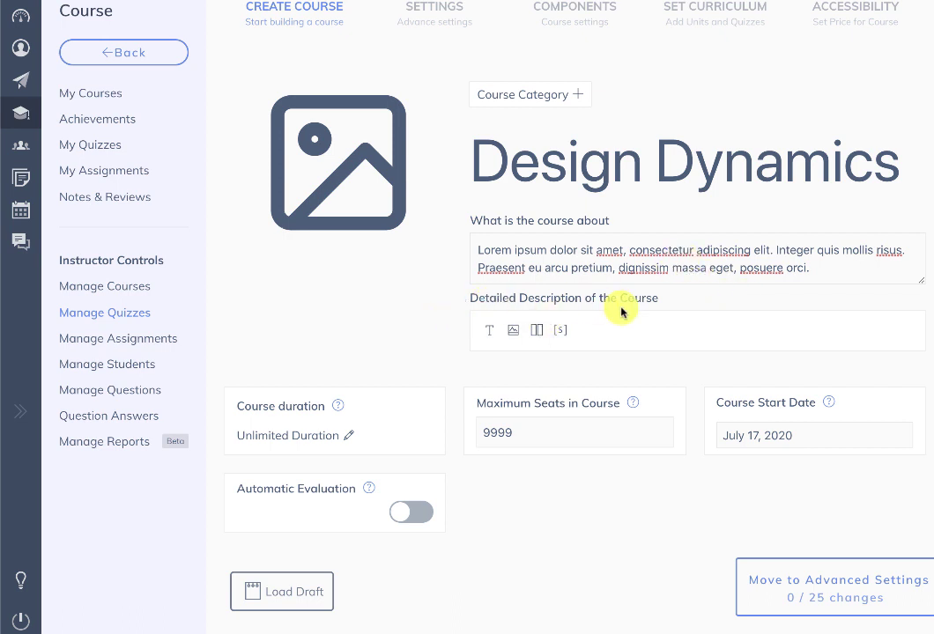
- Fill a new detailed-description text block with pasted lorem ipsum paragraphs
{"action": "left_click", "coordinate": [490, 331]}
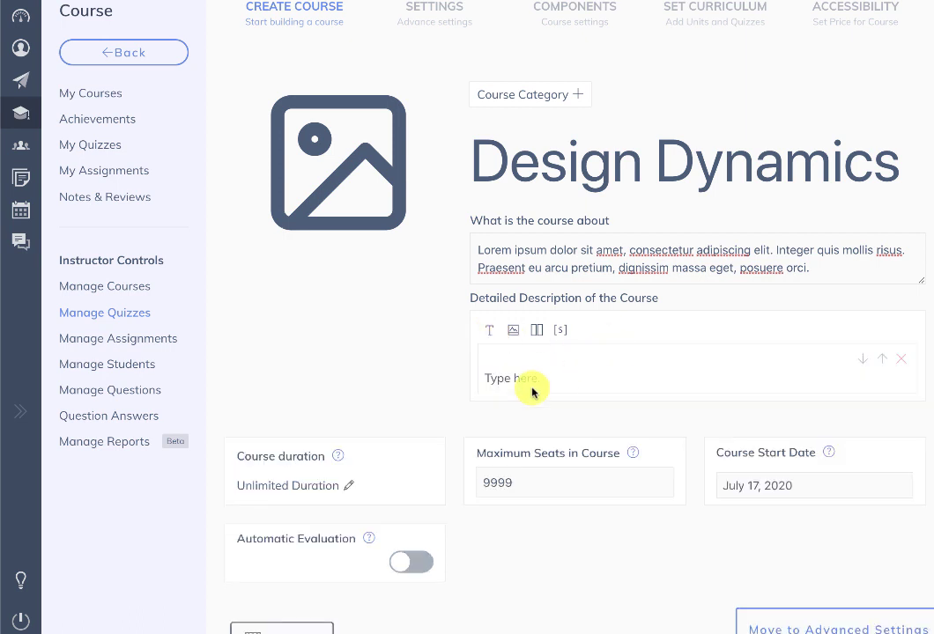
{"action": "type", "text": "zxfsdfs"}
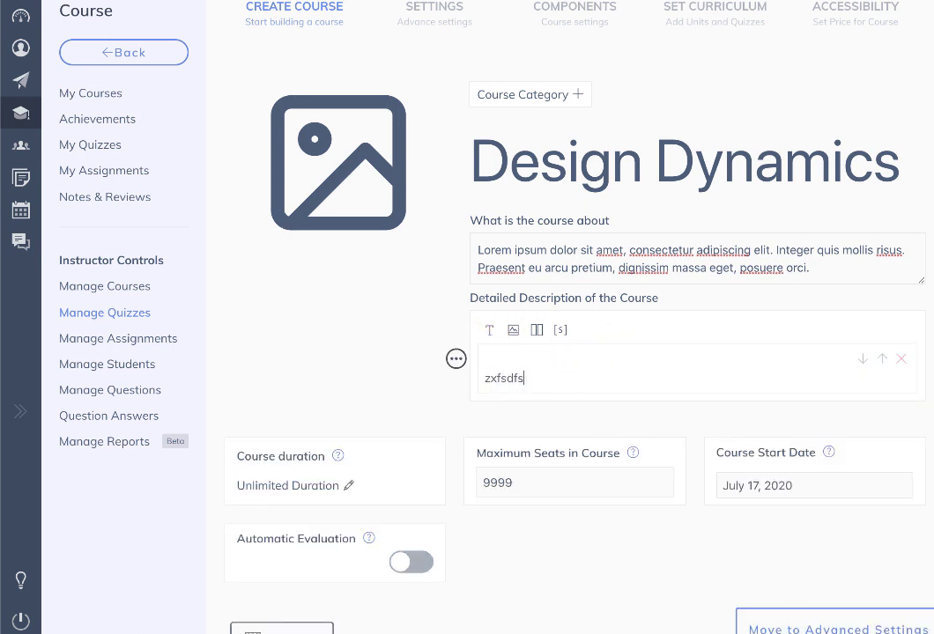
{"action": "key", "text": "ctrl+a"}
{"action": "key", "text": "ctrl+v"}
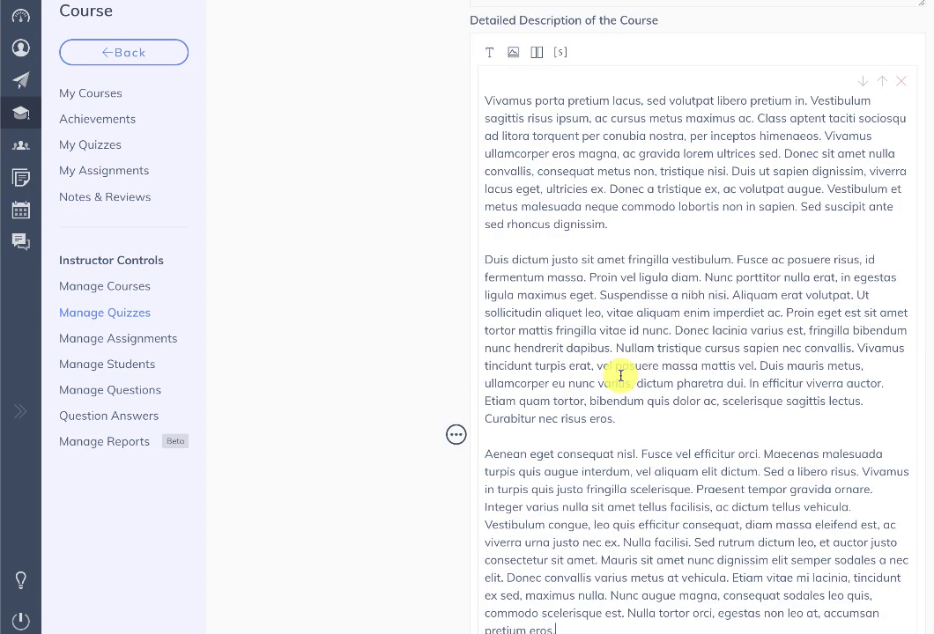
{"action": "scroll", "coordinate": [620, 301], "scroll_direction": "up", "scroll_amount": 2}
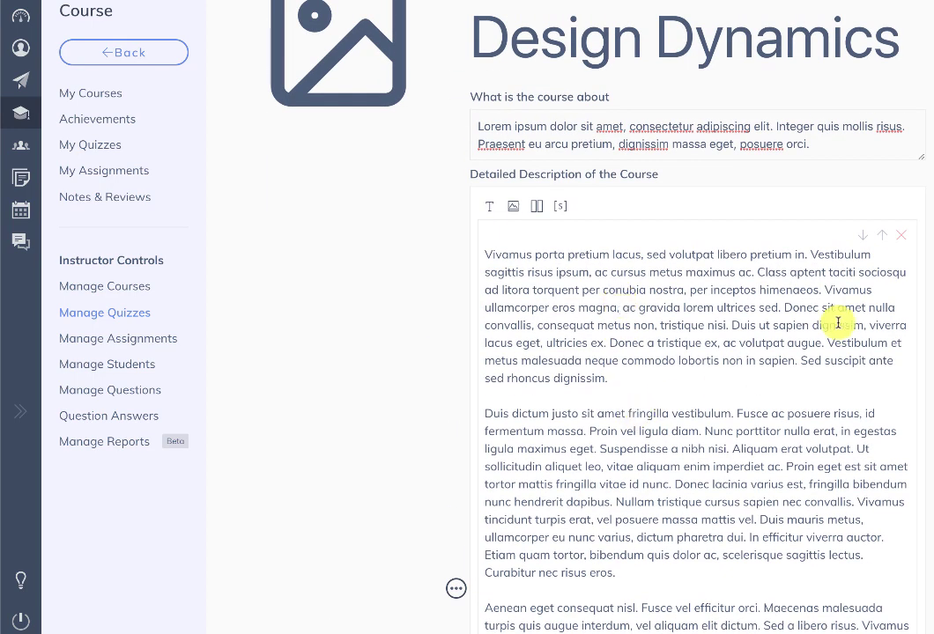
- Break the paragraph after 'himenaeos.' and bold the Vivamus ullamcorper / Duis dictum text
{"action": "left_click", "coordinate": [830, 294]}
{"action": "key", "text": "Return"}
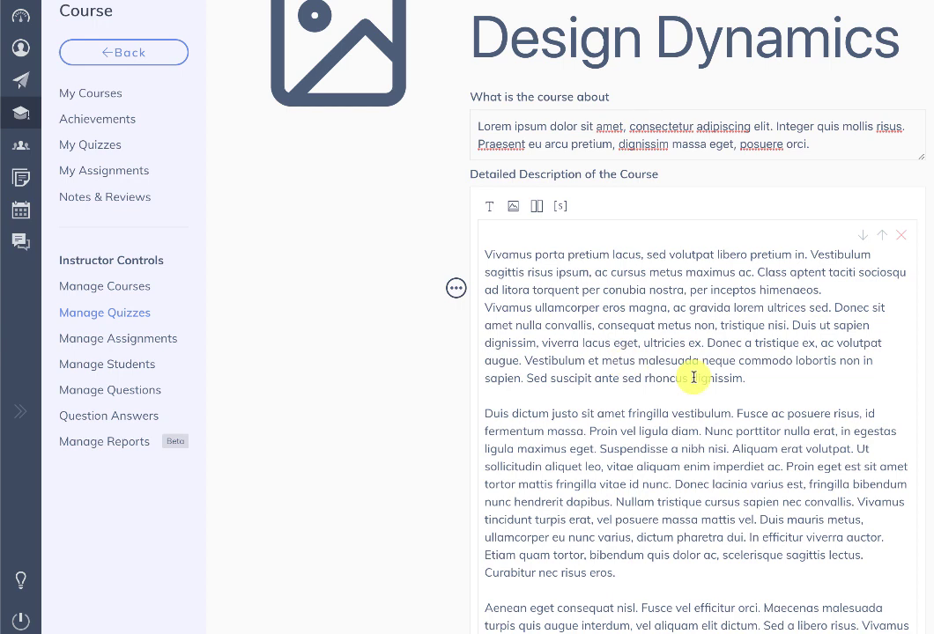
{"action": "left_click_drag", "start_coordinate": [749, 384], "coordinate": [476, 305]}
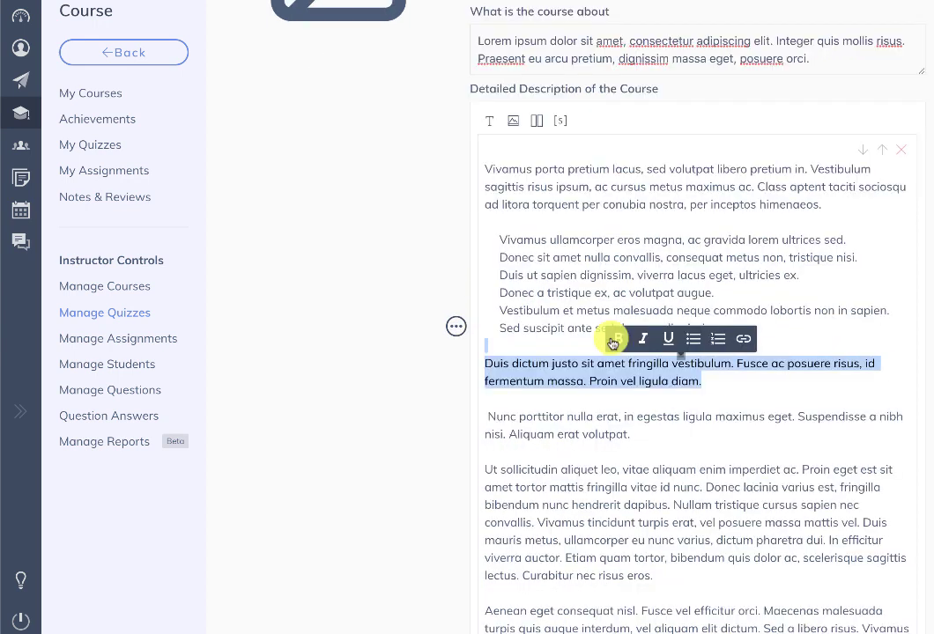
{"action": "left_click", "coordinate": [612, 340]}
{"action": "left_click", "coordinate": [672, 417]}
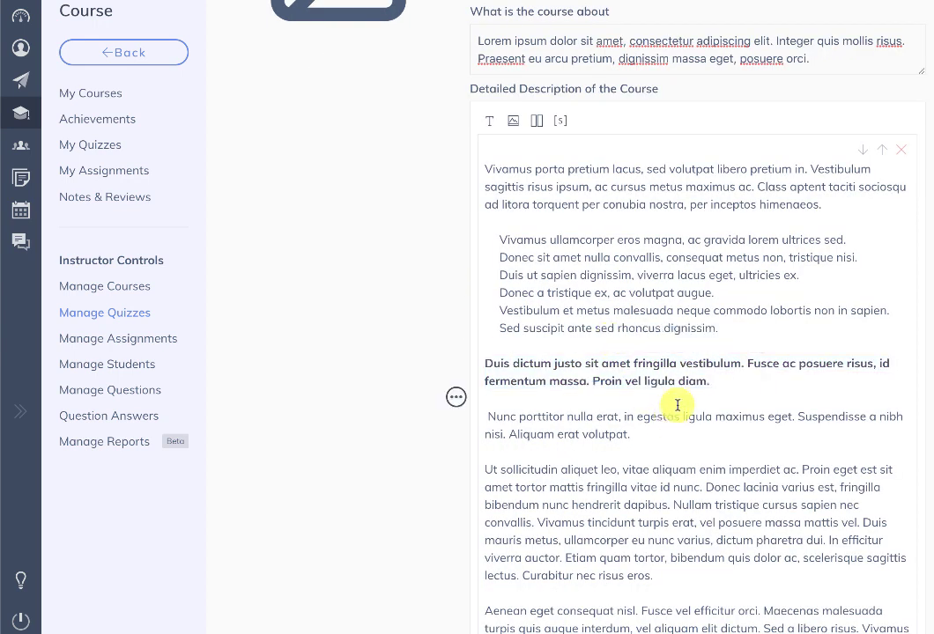
- Link the words 'Aliquam erat volutpat.' to the pasted address
{"action": "left_click_drag", "start_coordinate": [630, 432], "coordinate": [508, 433]}
{"action": "left_click", "coordinate": [630, 409]}
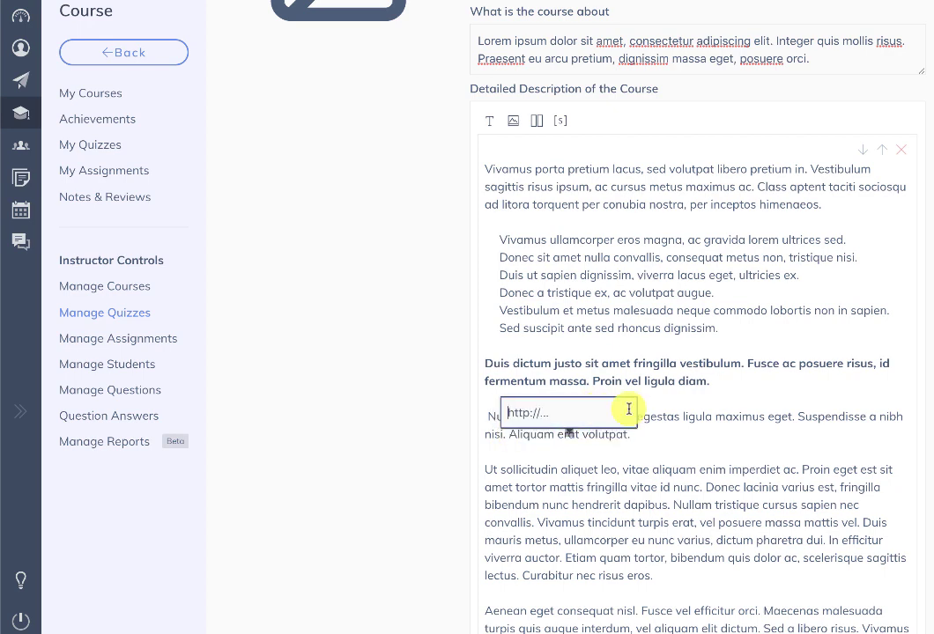
{"action": "key", "text": "ctrl+v"}
{"action": "key", "text": "Return"}
{"action": "scroll", "coordinate": [494, 298], "scroll_direction": "down", "scroll_amount": 2}
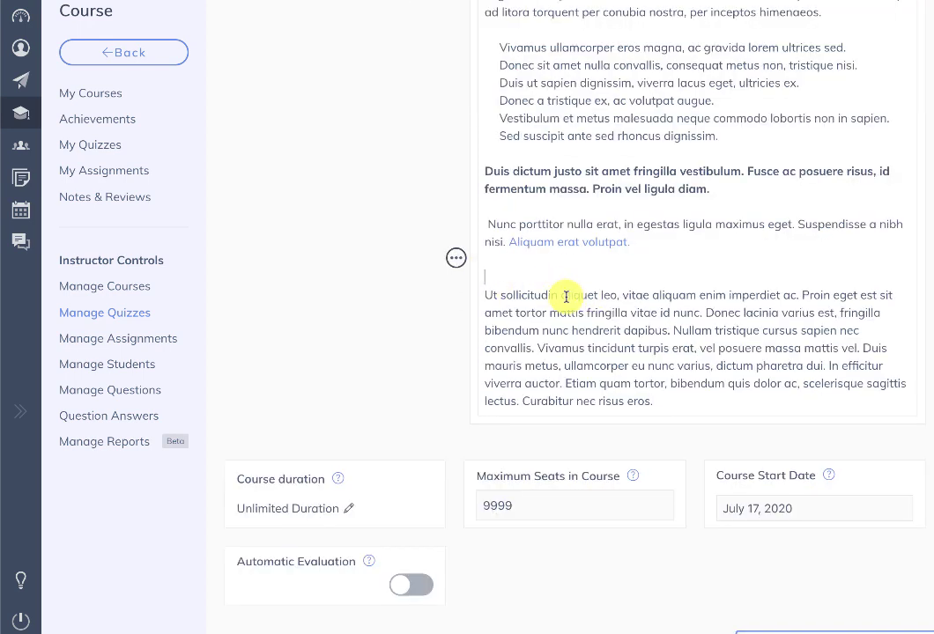
{"action": "scroll", "coordinate": [566, 406], "scroll_direction": "down", "scroll_amount": 1}
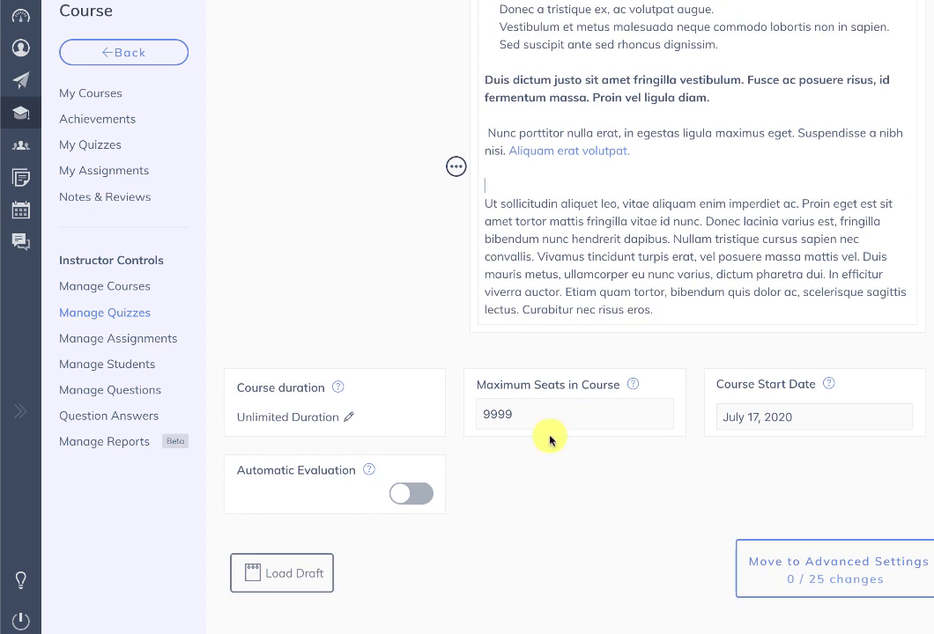
{"action": "scroll", "coordinate": [369, 390], "scroll_direction": "up", "scroll_amount": 7}
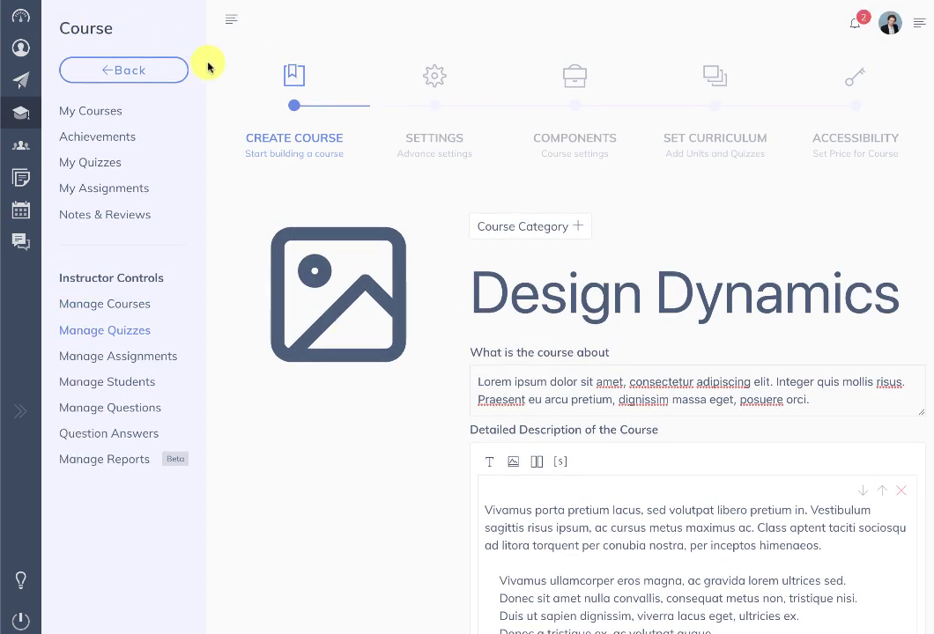
{"action": "scroll", "coordinate": [234, 21], "scroll_direction": "up", "scroll_amount": 1}
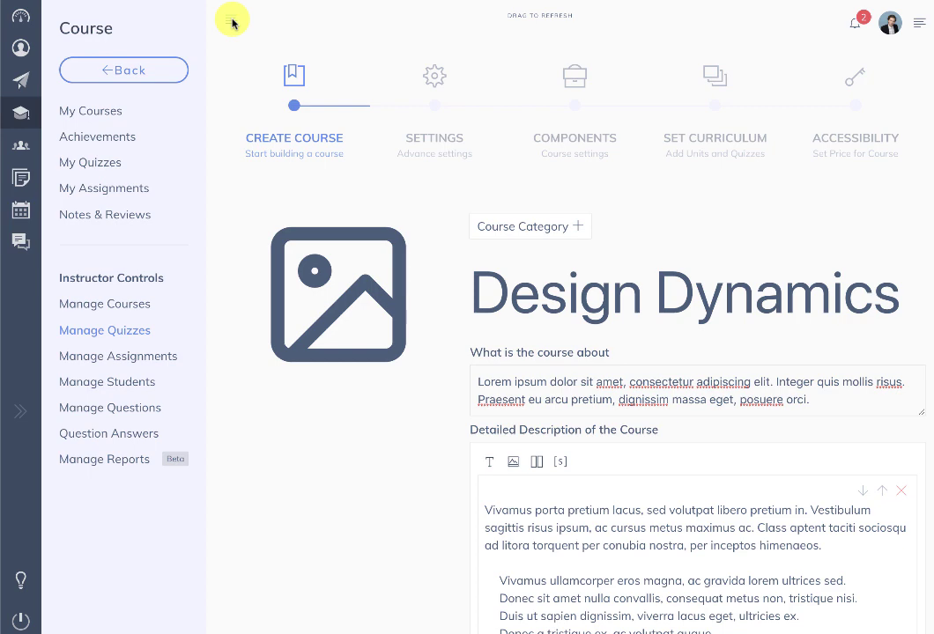
{"action": "scroll", "coordinate": [240, 29], "scroll_direction": "up", "scroll_amount": 1}
- From the media library, pick the woman-holding-books library photo as the course image
{"action": "left_click", "coordinate": [228, 23]}
{"action": "left_click", "coordinate": [162, 298]}
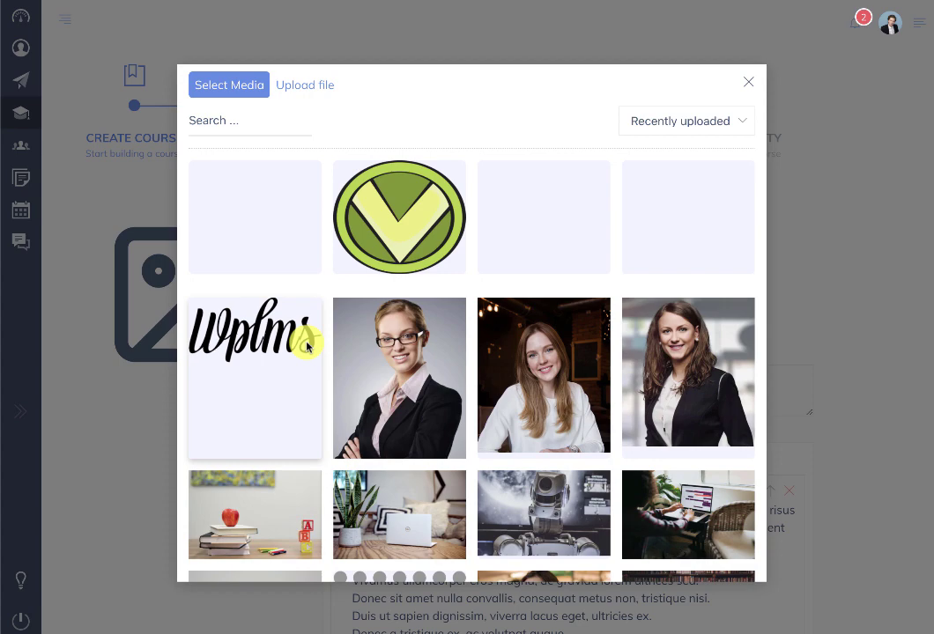
{"action": "scroll", "coordinate": [562, 427], "scroll_direction": "down", "scroll_amount": 3}
{"action": "scroll", "coordinate": [563, 428], "scroll_direction": "up", "scroll_amount": 3}
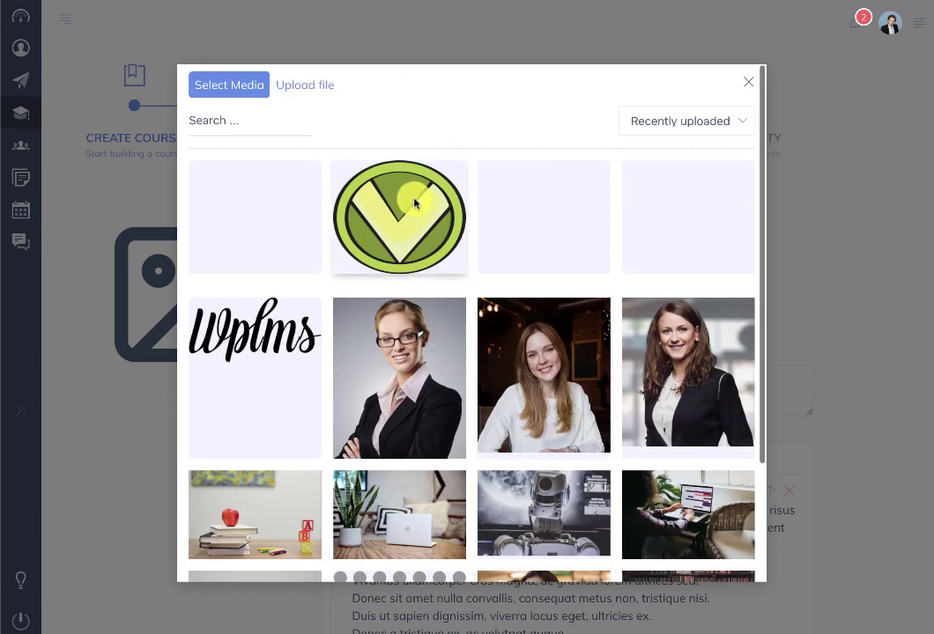
{"action": "left_click", "coordinate": [300, 87]}
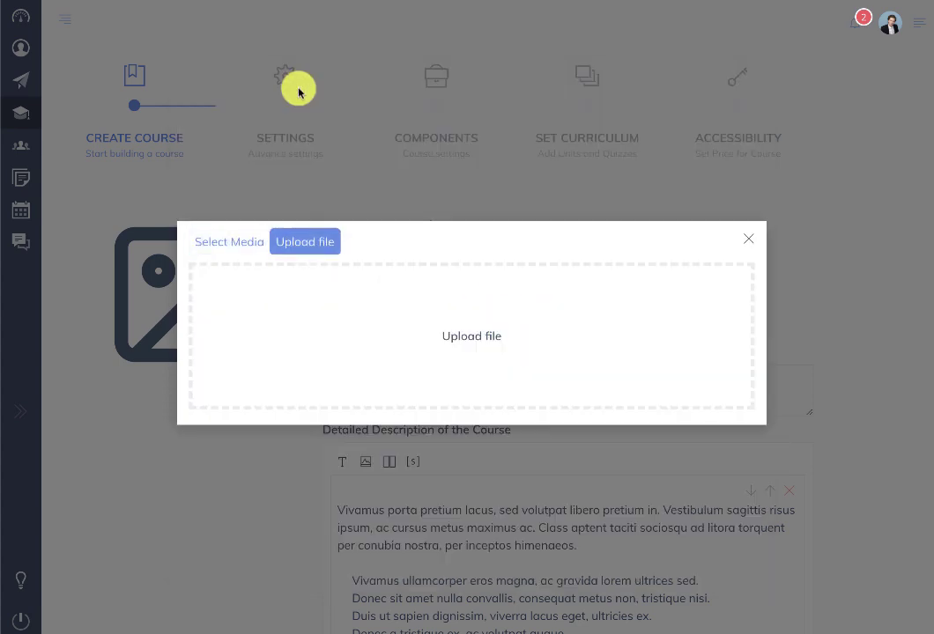
{"action": "left_click", "coordinate": [455, 336]}
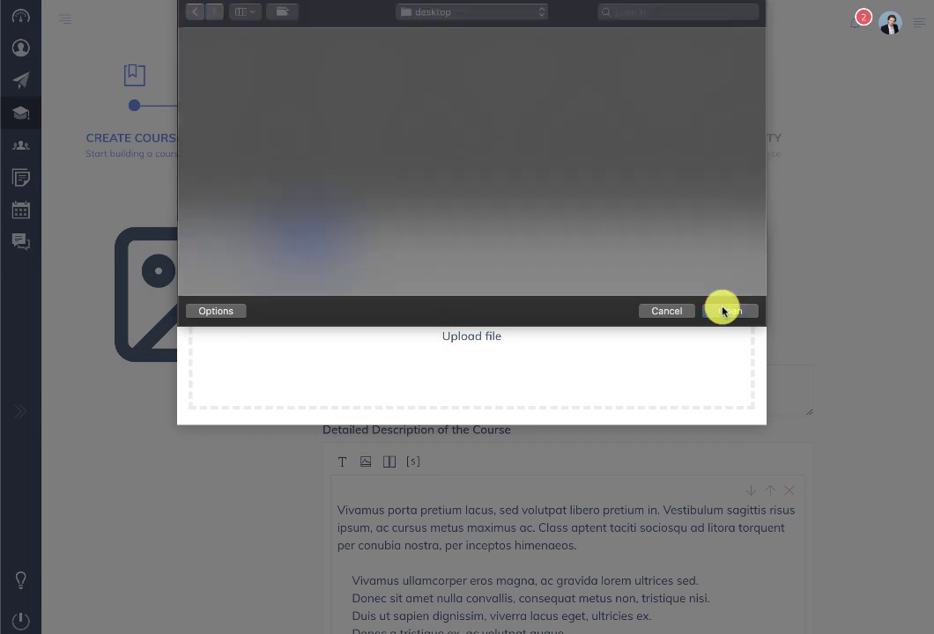
{"action": "left_click", "coordinate": [723, 310]}
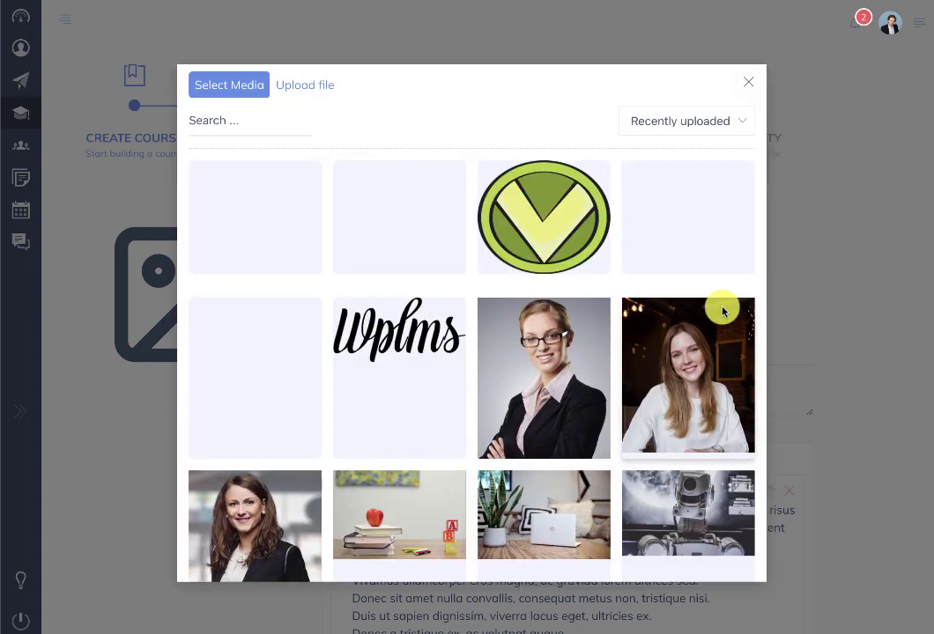
{"action": "left_click", "coordinate": [255, 193]}
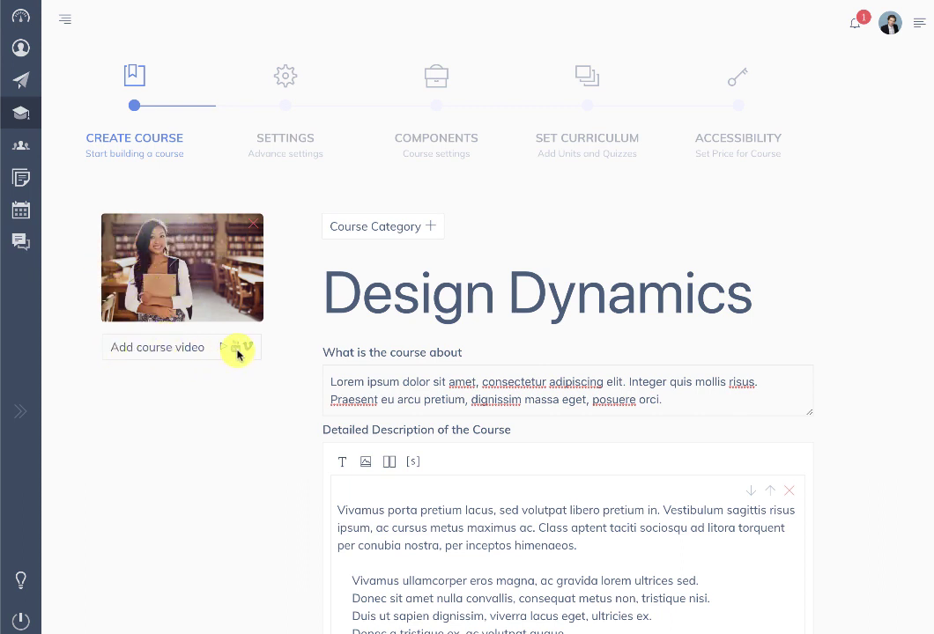
- Paste the WPLMS 4.0 Upgrade YouTube link as the Design Dynamics course video
{"action": "key", "text": "ctrl+t"}
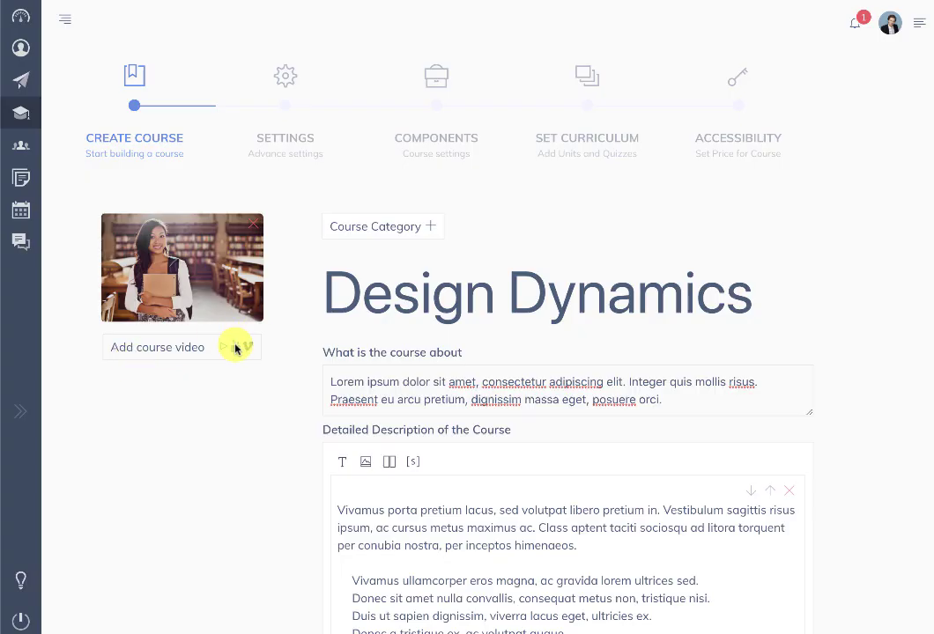
{"action": "left_click", "coordinate": [238, 346]}
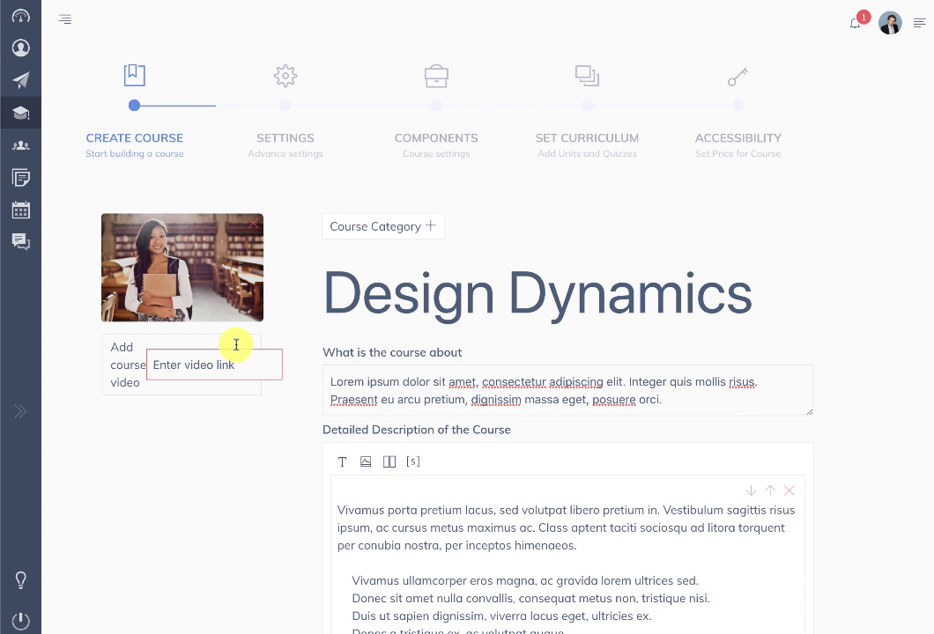
{"action": "key", "text": "ctrl+v"}
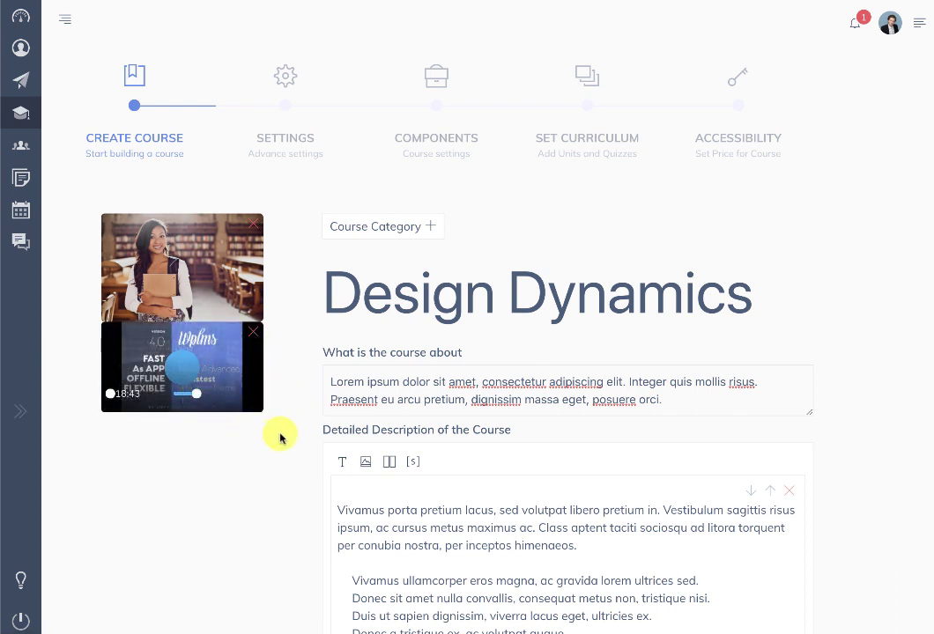
{"action": "scroll", "coordinate": [284, 439], "scroll_direction": "down", "scroll_amount": 1}
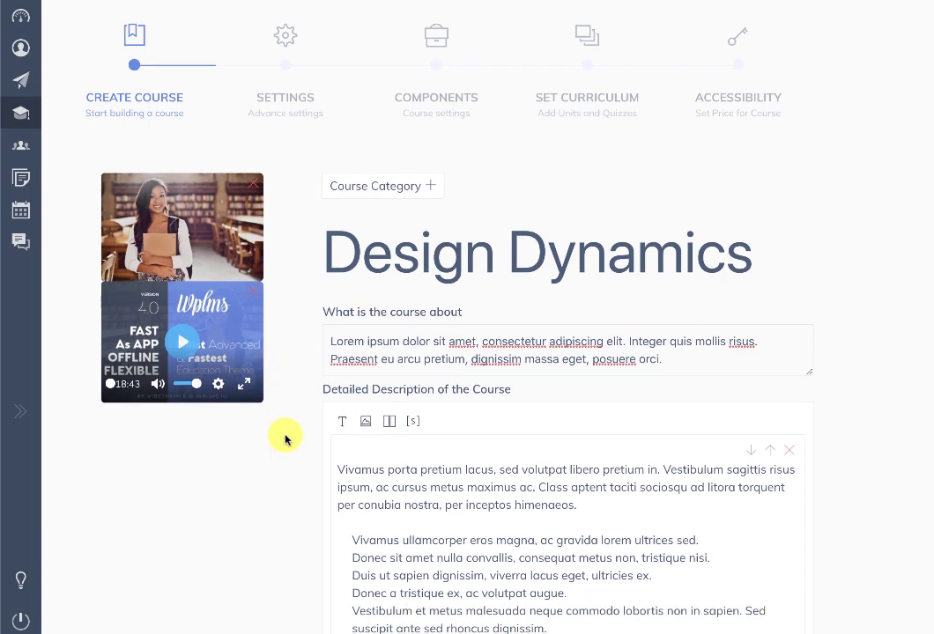
{"action": "scroll", "coordinate": [285, 439], "scroll_direction": "down", "scroll_amount": 1}
{"action": "scroll", "coordinate": [269, 376], "scroll_direction": "down", "scroll_amount": 2}
{"action": "scroll", "coordinate": [267, 374], "scroll_direction": "down", "scroll_amount": 6}
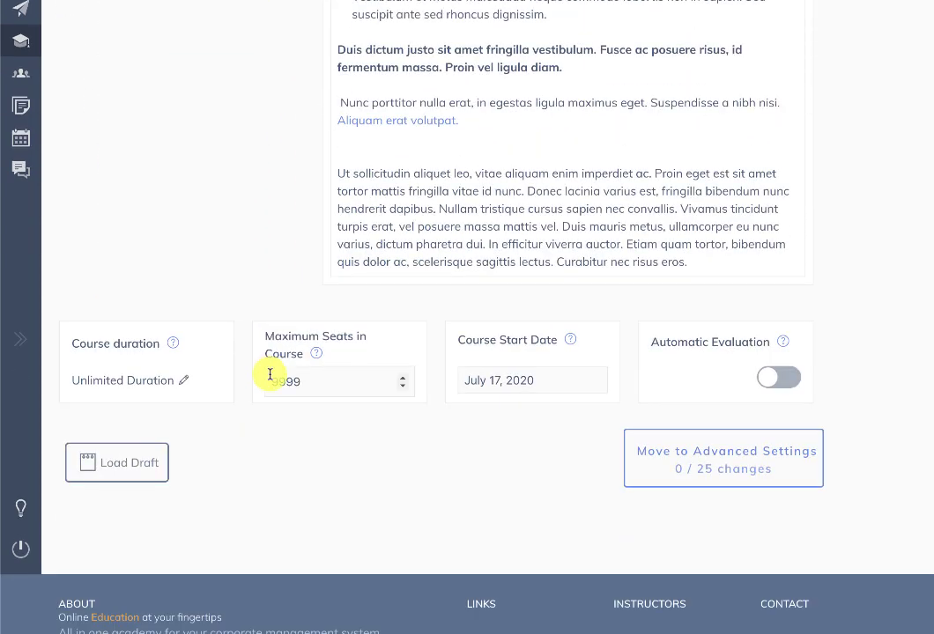
- Check the course duration, leaving it unlimited, and the maximum seats field
{"action": "left_click", "coordinate": [183, 379]}
{"action": "left_click", "coordinate": [108, 361]}
{"action": "left_click", "coordinate": [114, 390]}
{"action": "left_click", "coordinate": [176, 392]}
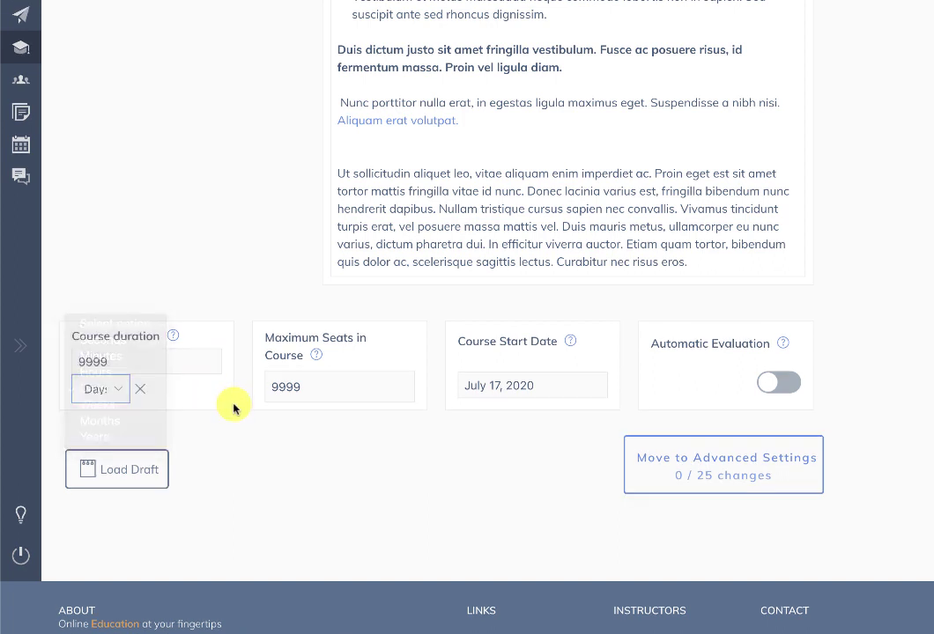
{"action": "left_click", "coordinate": [142, 388]}
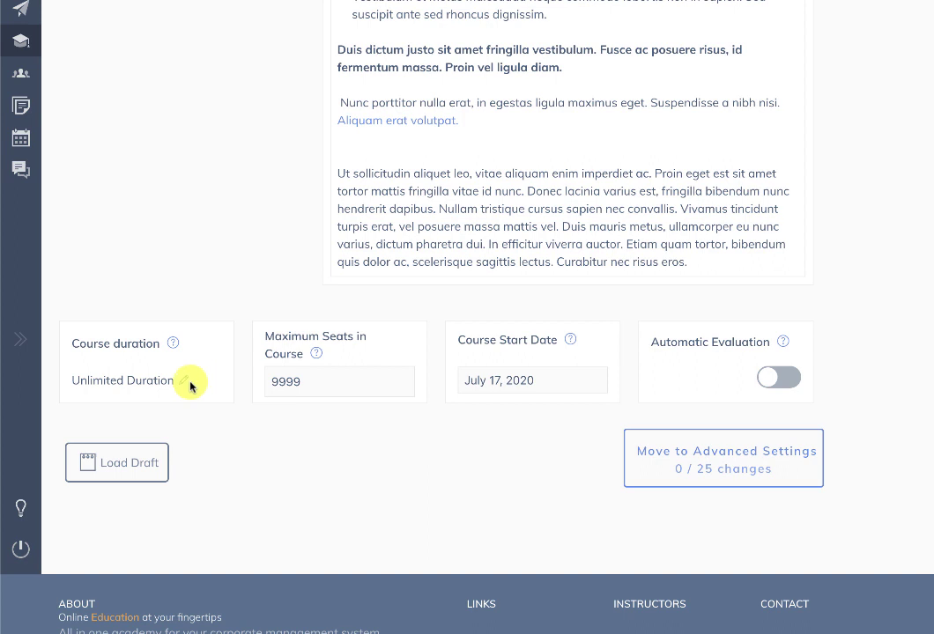
{"action": "mouse_move", "coordinate": [171, 344]}
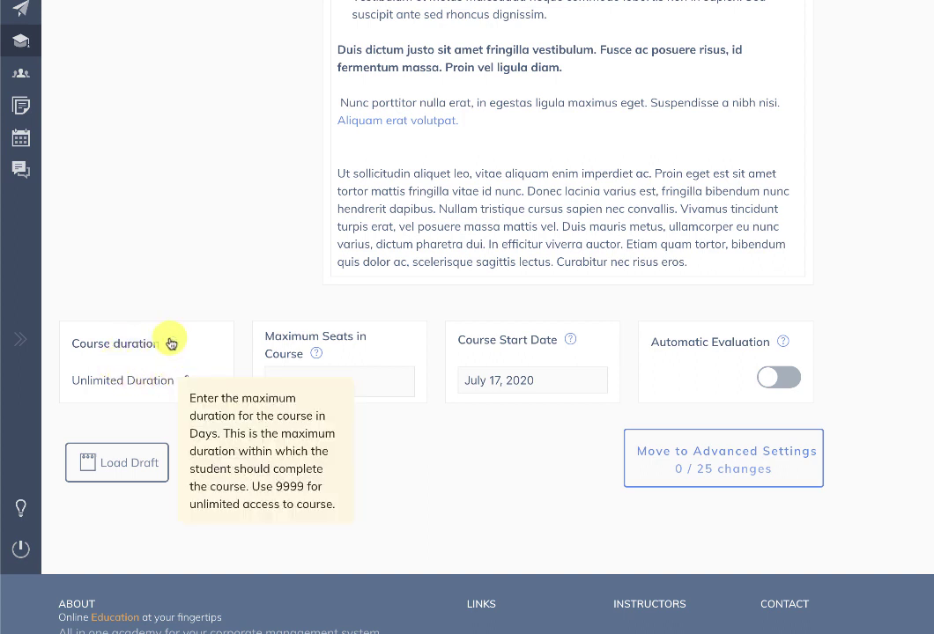
{"action": "mouse_move", "coordinate": [314, 357]}
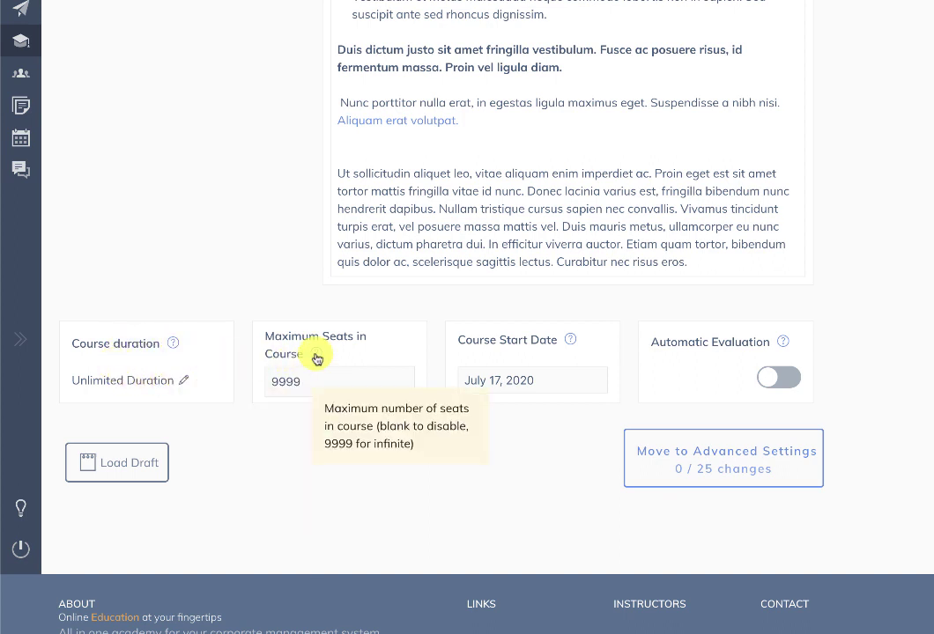
{"action": "left_click", "coordinate": [305, 380]}
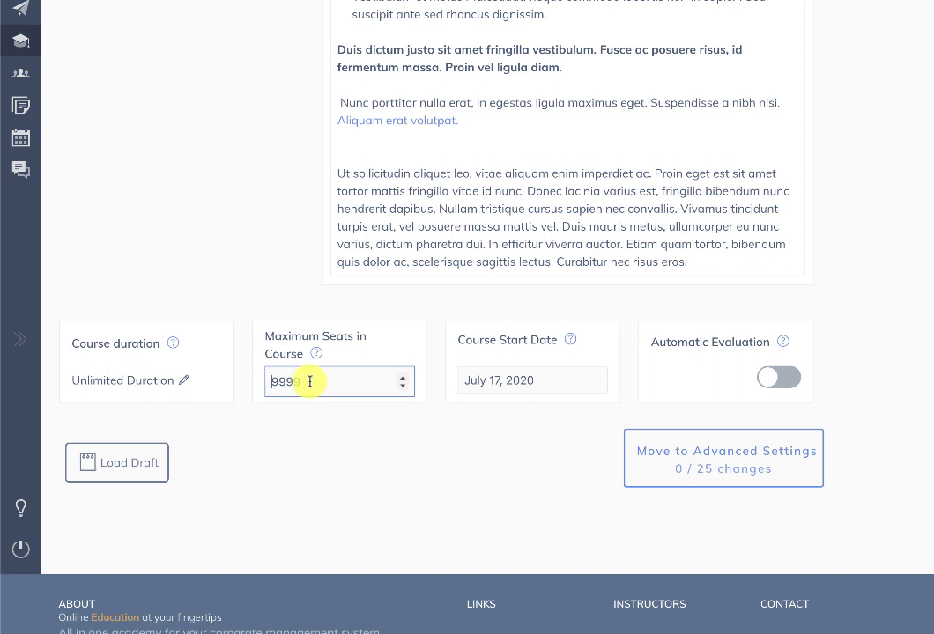
- Check the July 17, 2020 start date, enable Automatic Evaluation, and go to Advanced Settings
{"action": "left_click", "coordinate": [525, 381]}
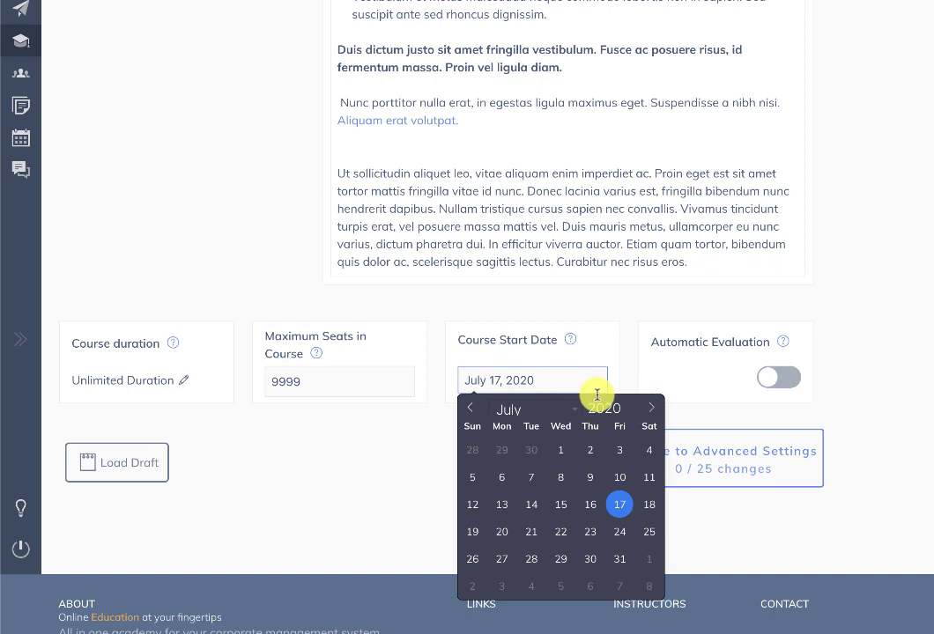
{"action": "left_click", "coordinate": [574, 346]}
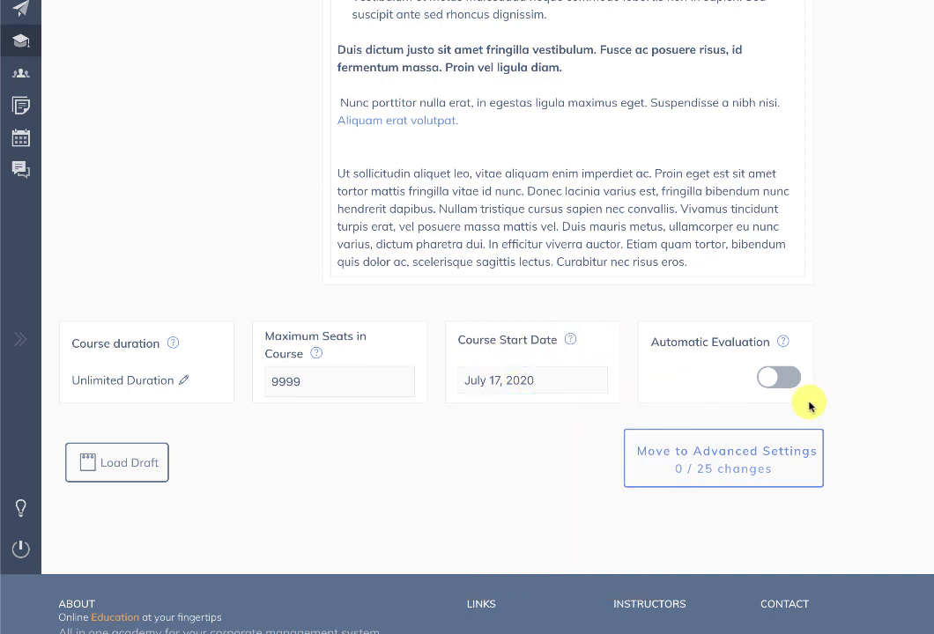
{"action": "mouse_move", "coordinate": [782, 346]}
{"action": "left_click", "coordinate": [775, 378]}
{"action": "left_click", "coordinate": [689, 458]}
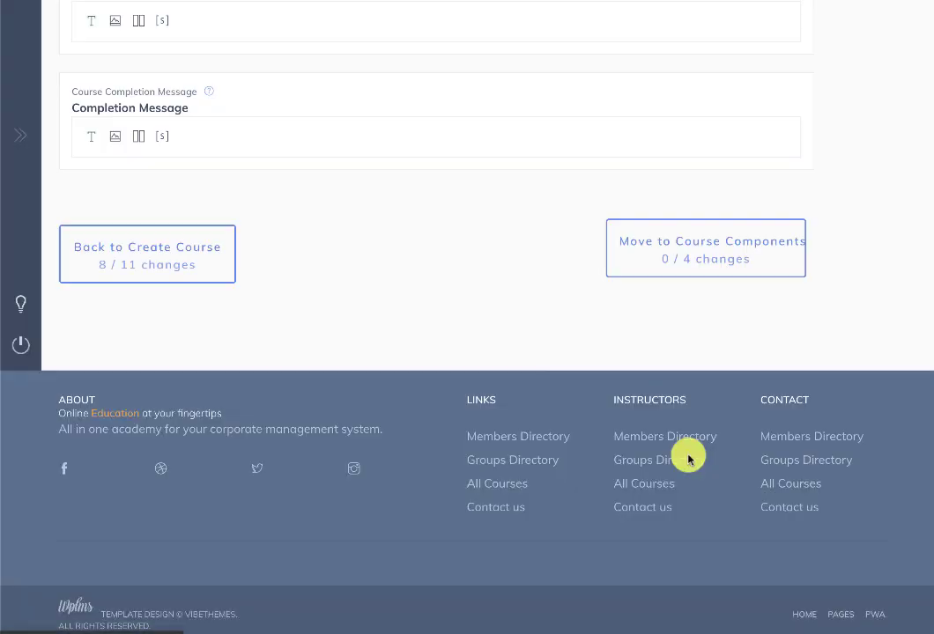
- Switch the course's Drip Feed option off
{"action": "scroll", "coordinate": [269, 290], "scroll_direction": "up", "scroll_amount": 3}
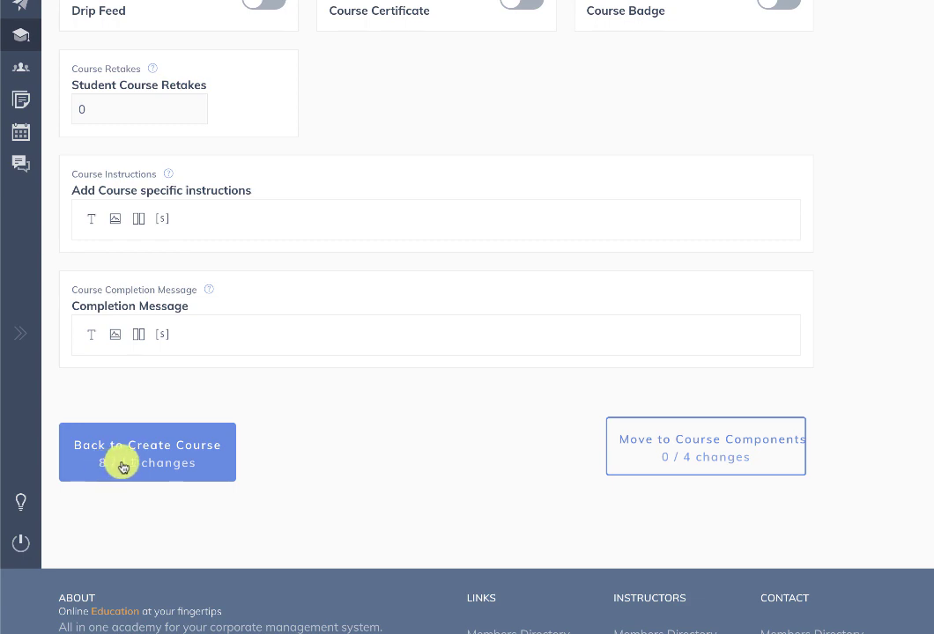
{"action": "scroll", "coordinate": [203, 455], "scroll_direction": "up", "scroll_amount": 5}
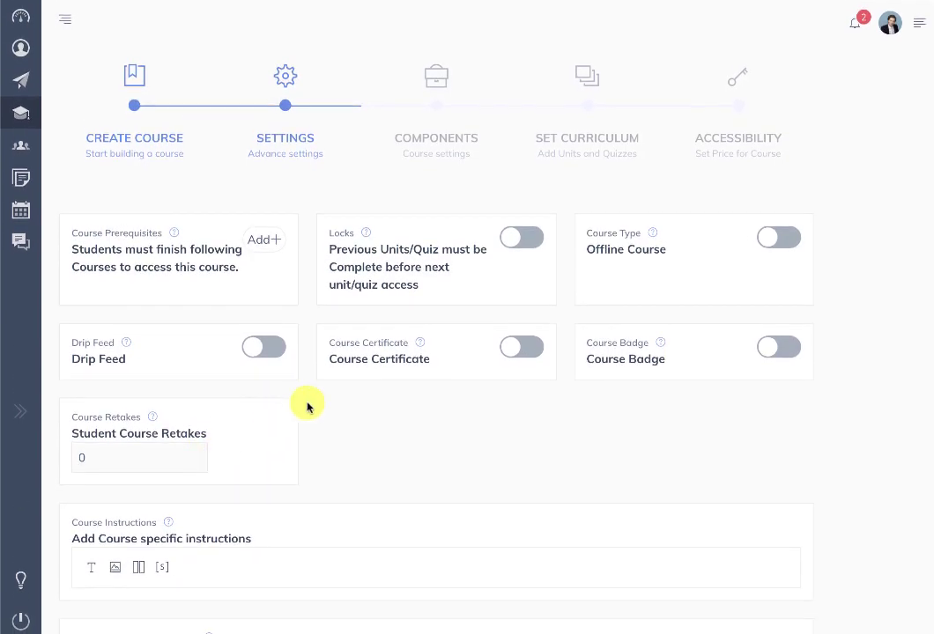
{"action": "scroll", "coordinate": [444, 295], "scroll_direction": "down", "scroll_amount": 1}
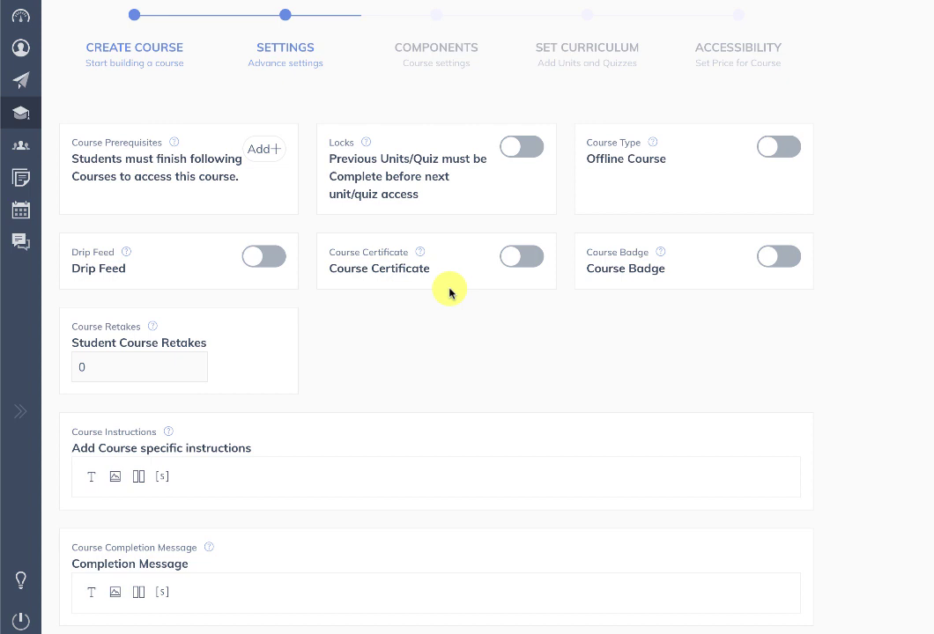
{"action": "left_click", "coordinate": [264, 258]}
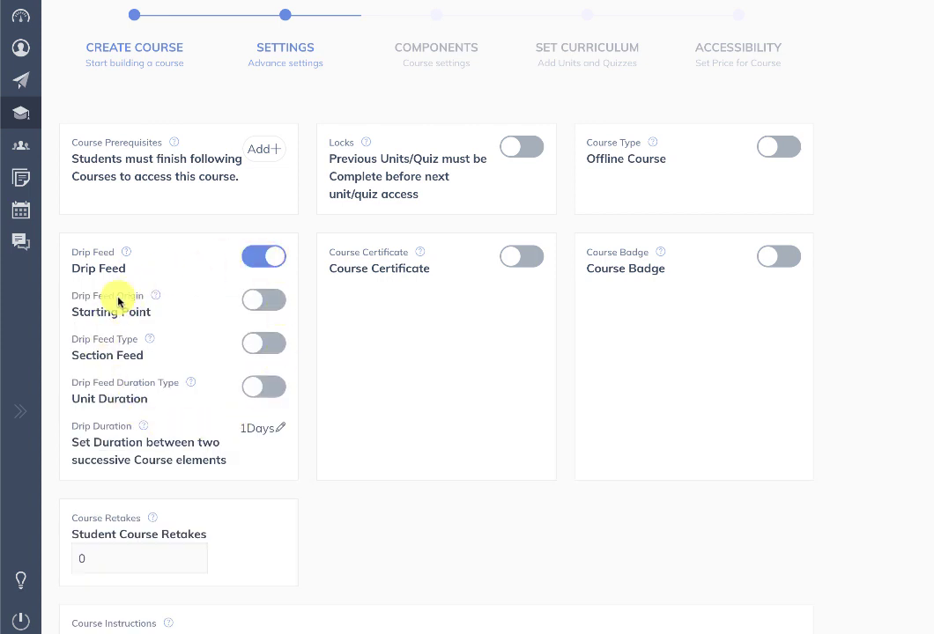
{"action": "mouse_move", "coordinate": [190, 385]}
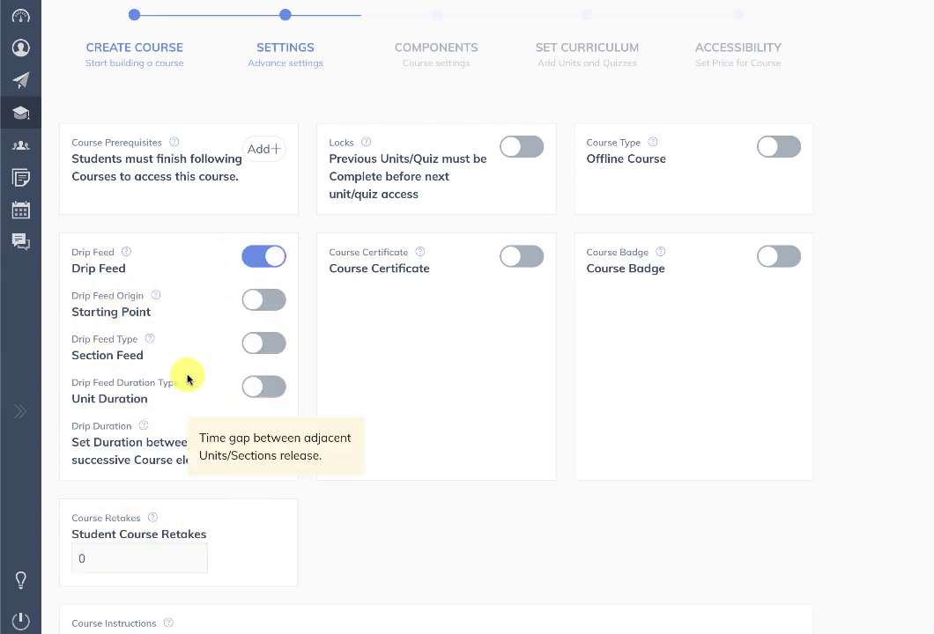
{"action": "mouse_move", "coordinate": [148, 345]}
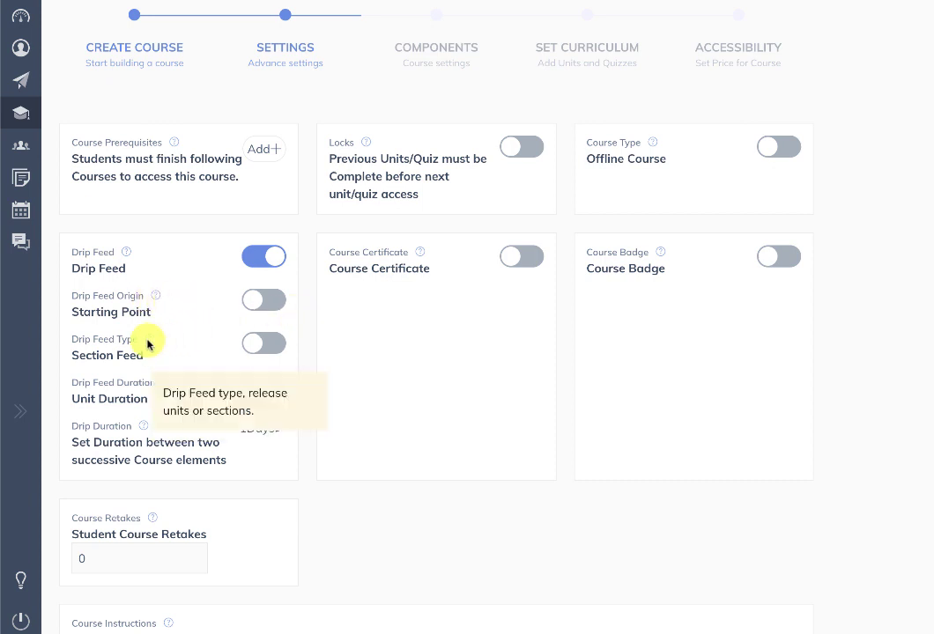
{"action": "mouse_move", "coordinate": [123, 255]}
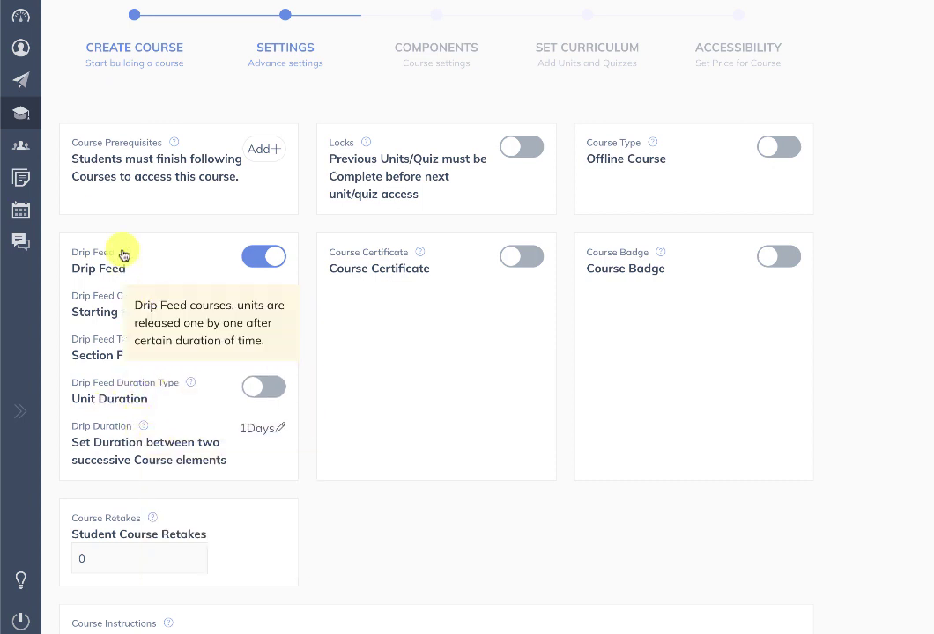
{"action": "left_click", "coordinate": [254, 263]}
- Enable the course certificate at 40% passing and enable the course badge with an image
{"action": "left_click", "coordinate": [511, 260]}
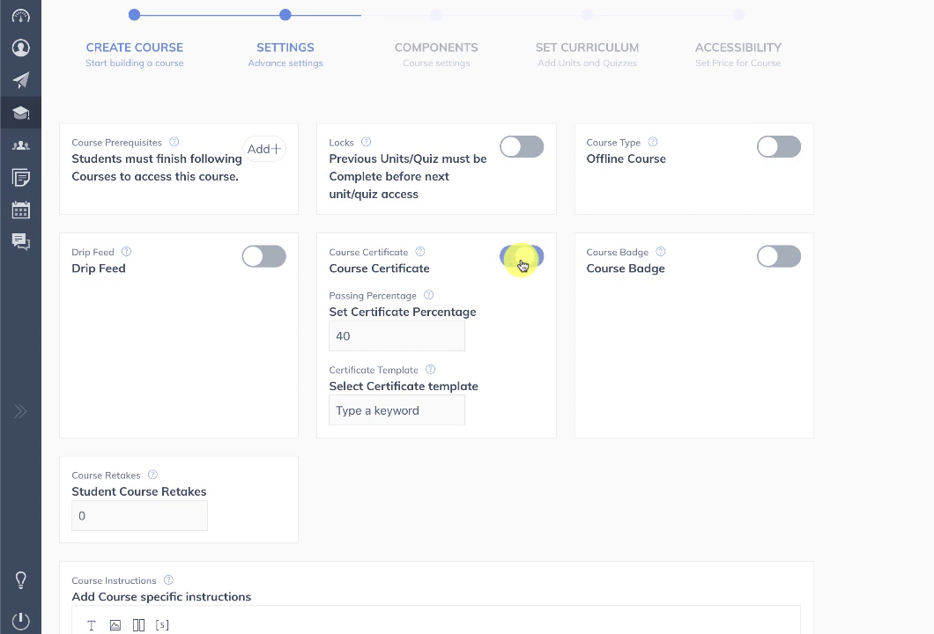
{"action": "left_click", "coordinate": [417, 414]}
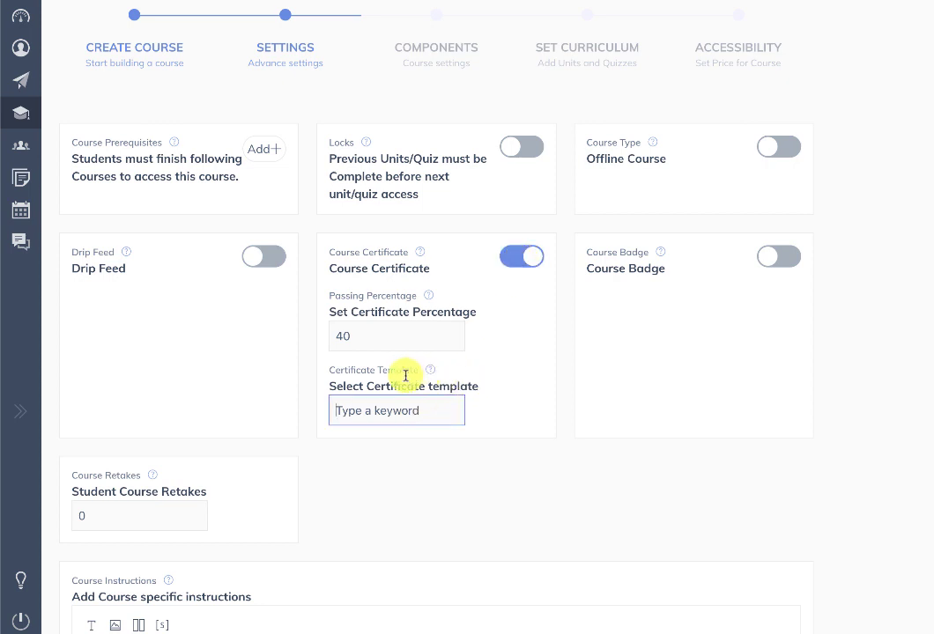
{"action": "left_click", "coordinate": [350, 332]}
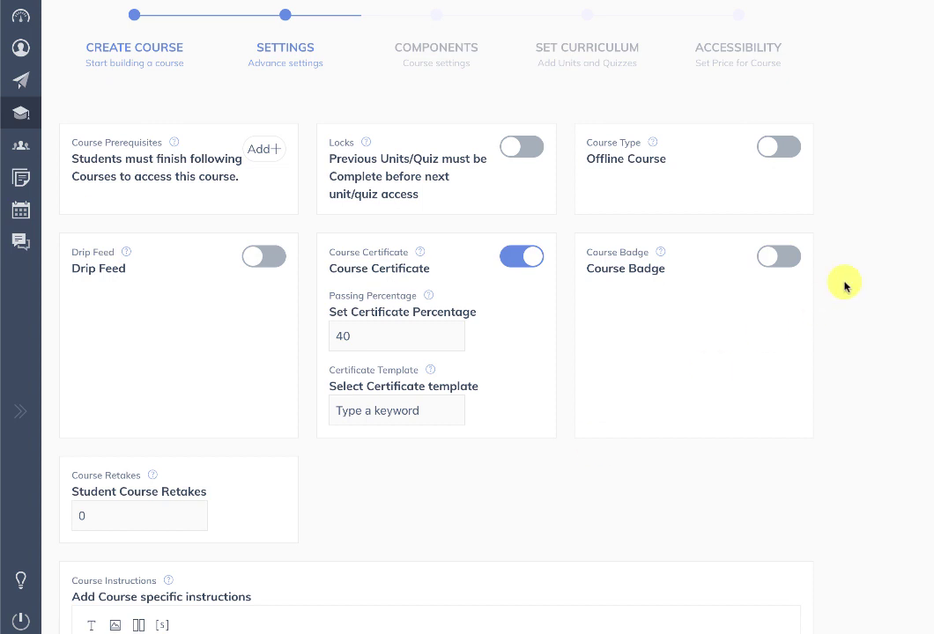
{"action": "left_click", "coordinate": [780, 259]}
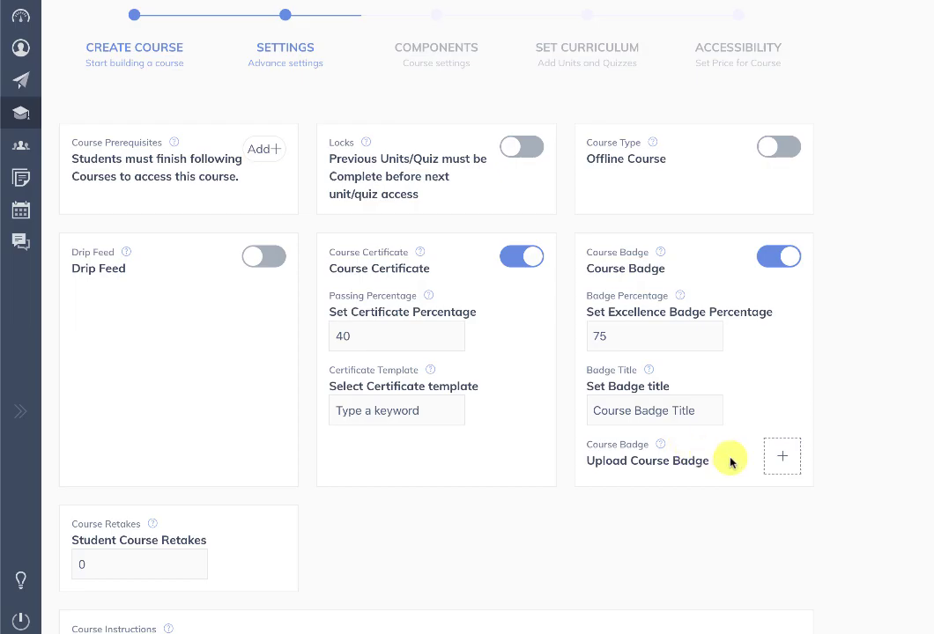
{"action": "left_click", "coordinate": [782, 456]}
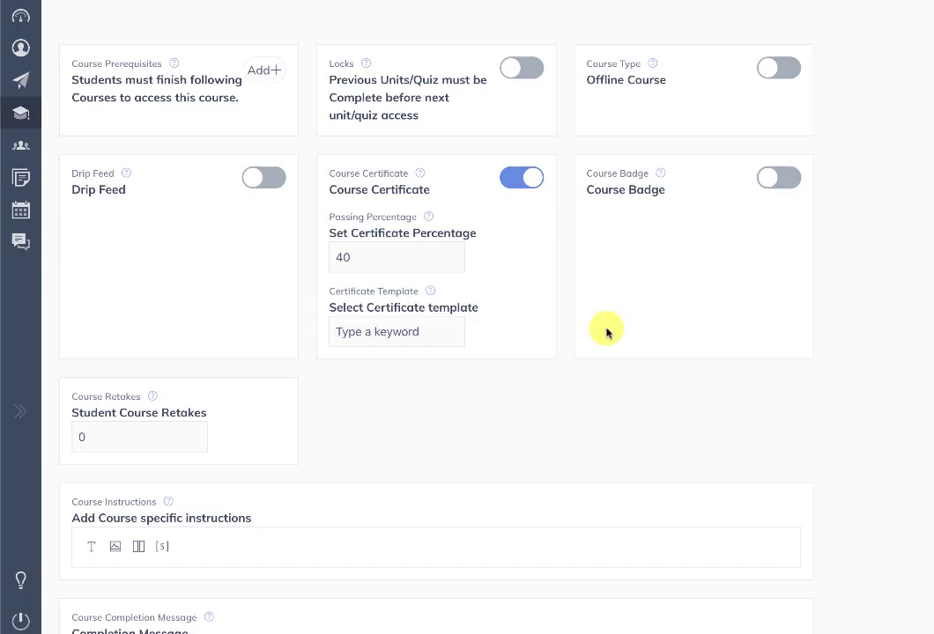
{"action": "scroll", "coordinate": [606, 332], "scroll_direction": "down", "scroll_amount": 3}
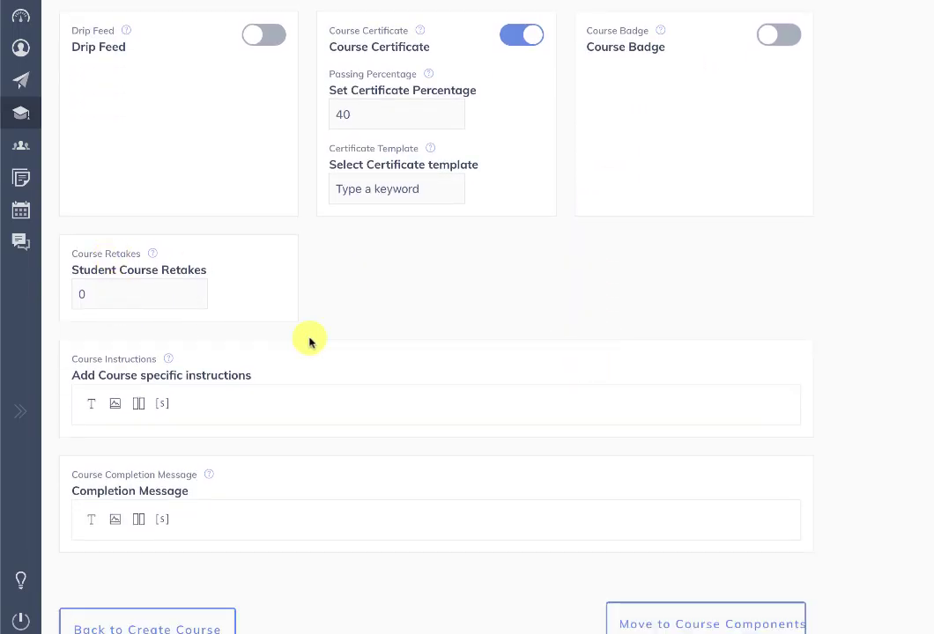
{"action": "scroll", "coordinate": [309, 340], "scroll_direction": "down", "scroll_amount": 2}
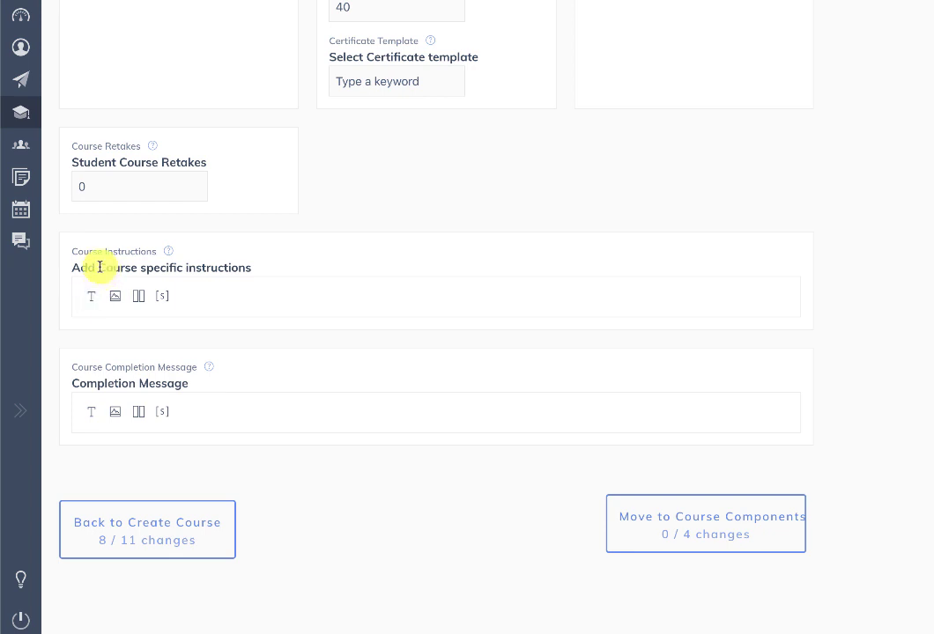
{"action": "left_click_drag", "start_coordinate": [100, 267], "coordinate": [265, 271]}
{"action": "left_click_drag", "start_coordinate": [79, 380], "coordinate": [217, 384]}
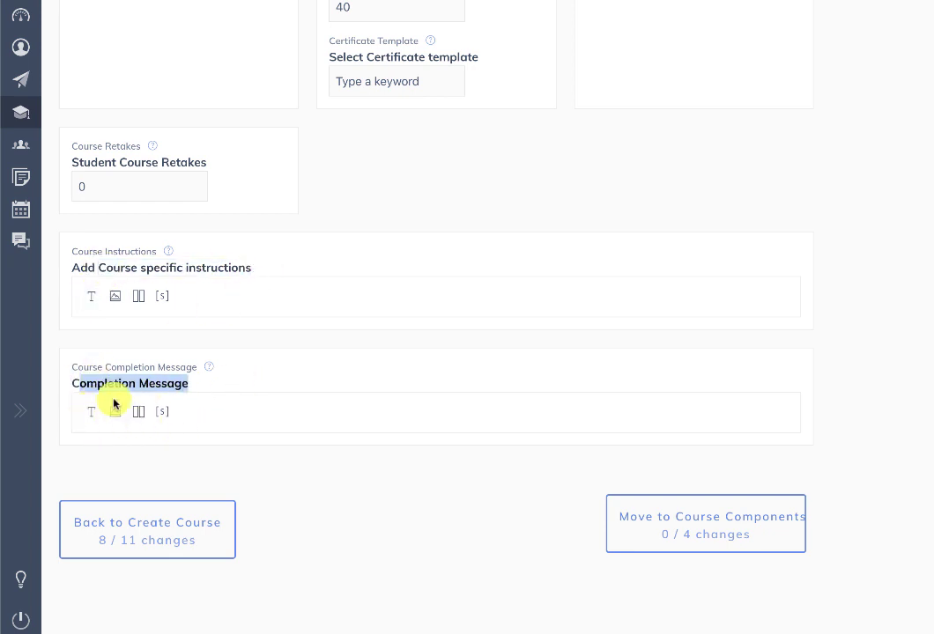
{"action": "scroll", "coordinate": [166, 461], "scroll_direction": "down", "scroll_amount": 1}
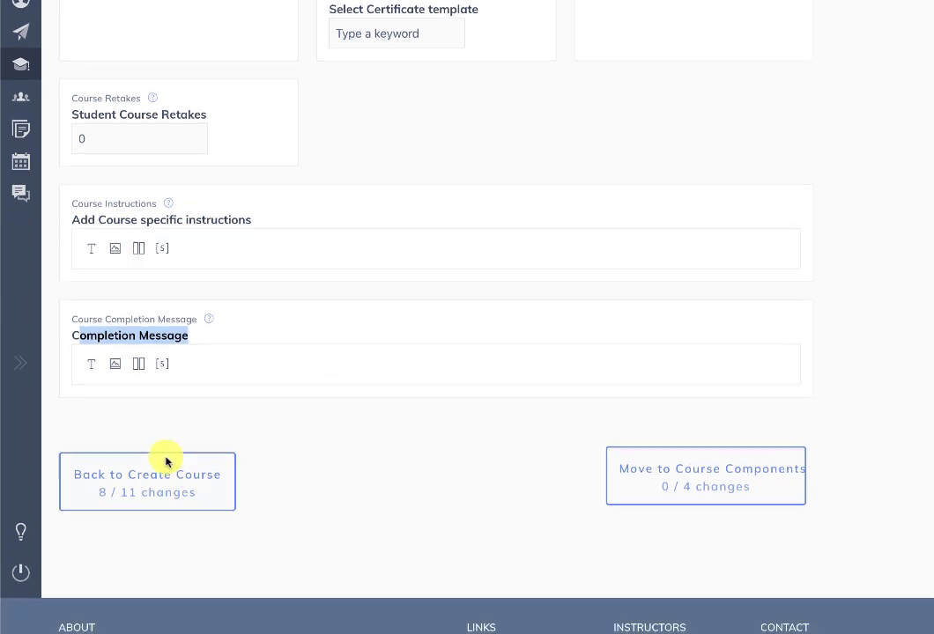
{"action": "left_click", "coordinate": [225, 427]}
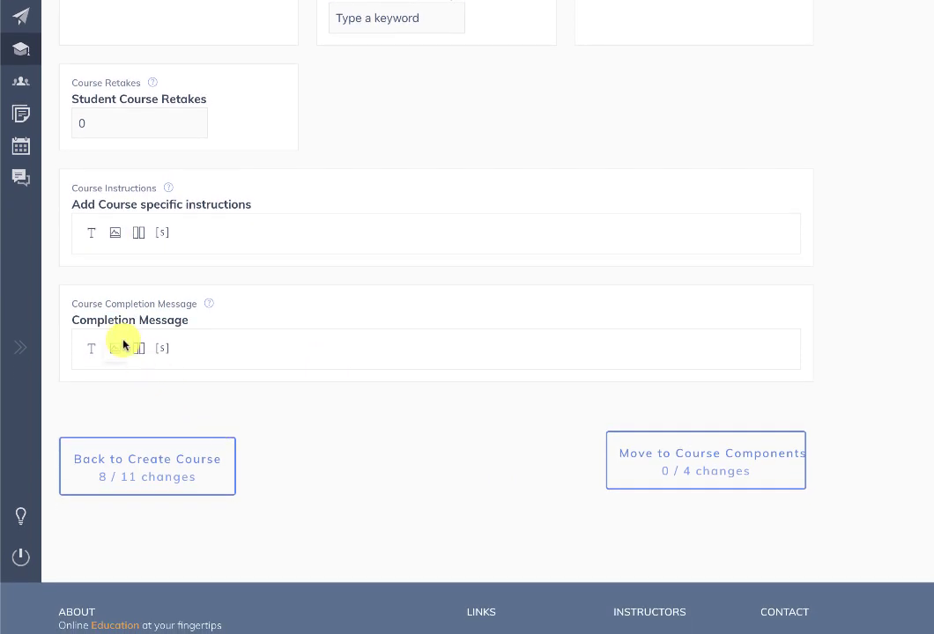
{"action": "left_click", "coordinate": [140, 236]}
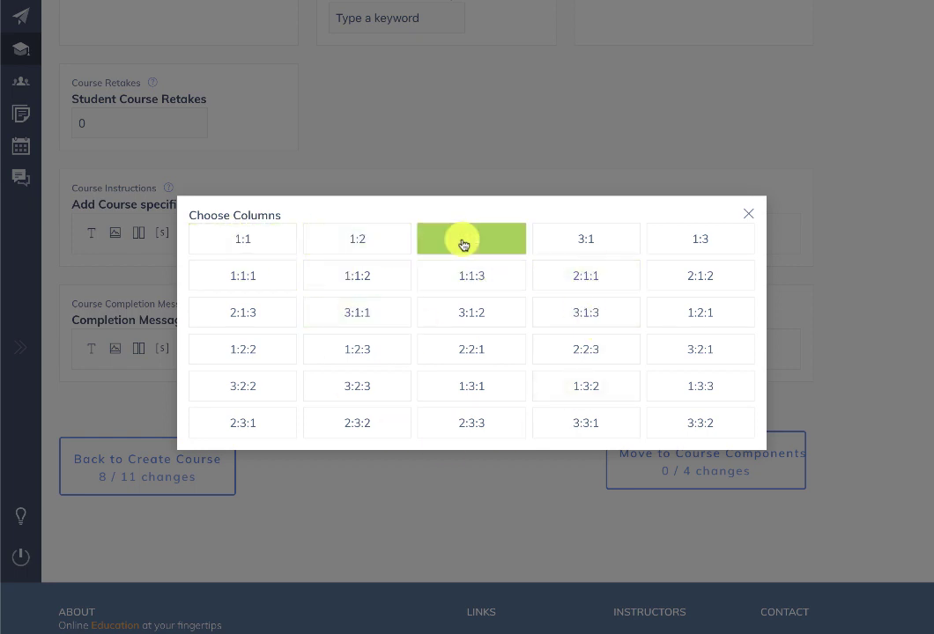
{"action": "left_click", "coordinate": [465, 244]}
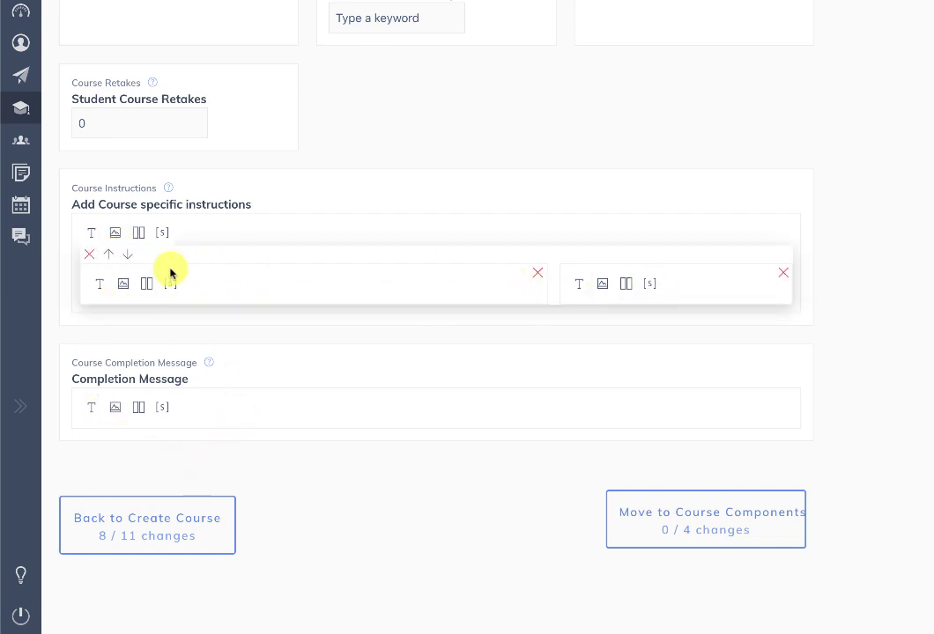
{"action": "left_click", "coordinate": [602, 284]}
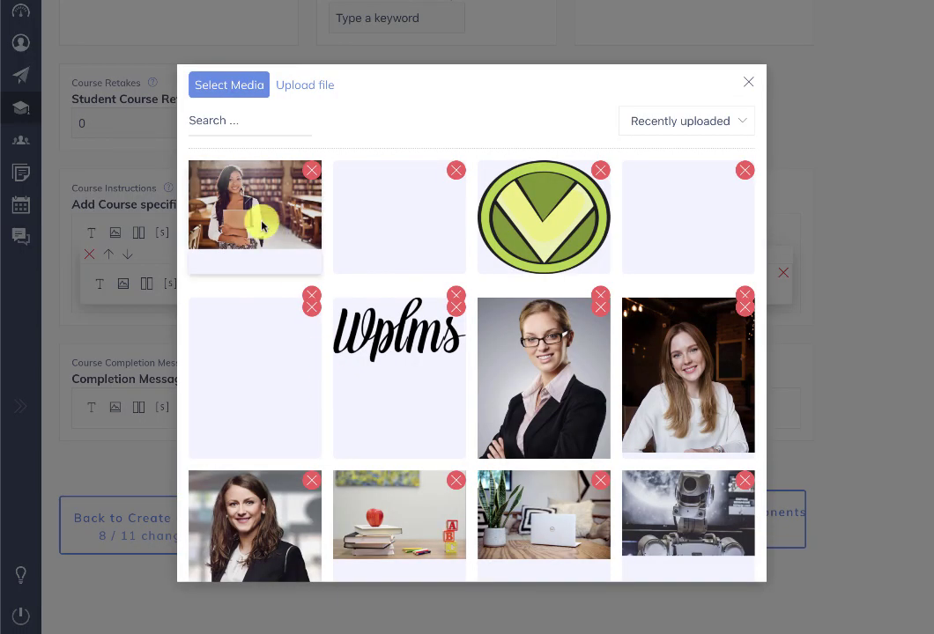
{"action": "left_click", "coordinate": [258, 218]}
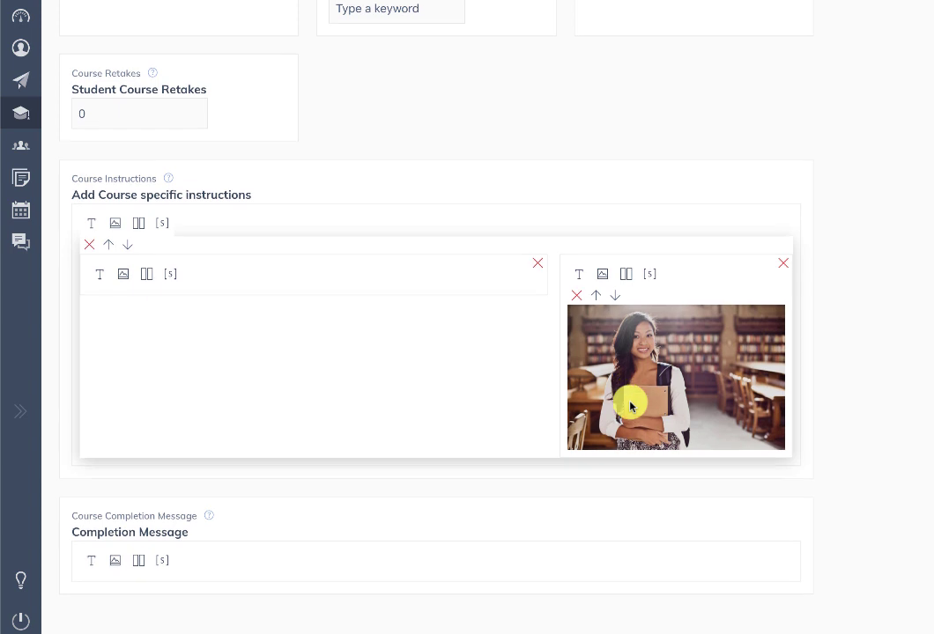
{"action": "scroll", "coordinate": [630, 405], "scroll_direction": "down", "scroll_amount": 2}
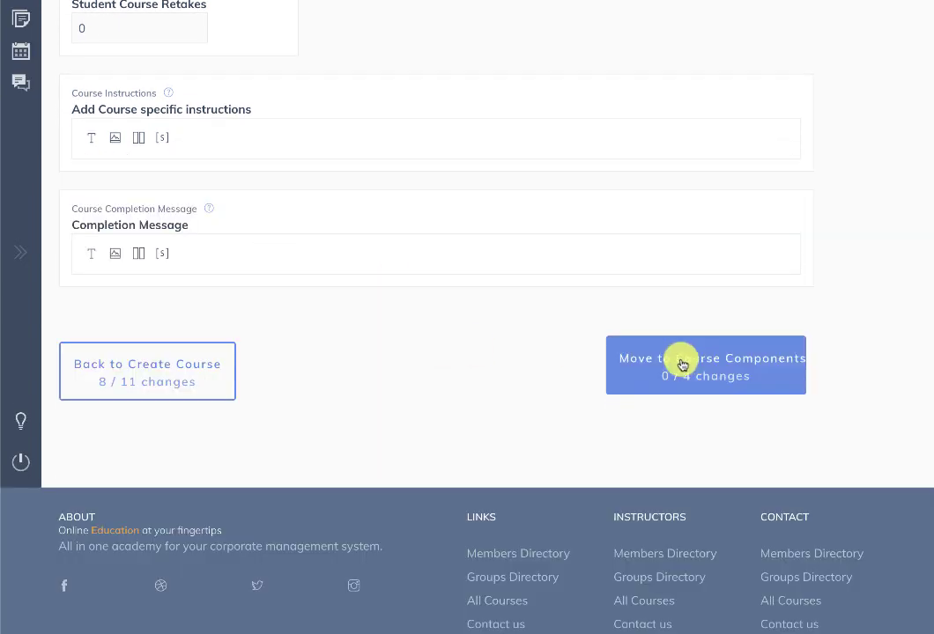
- Move to the Course Components step and open the new course group form
{"action": "left_click", "coordinate": [752, 376]}
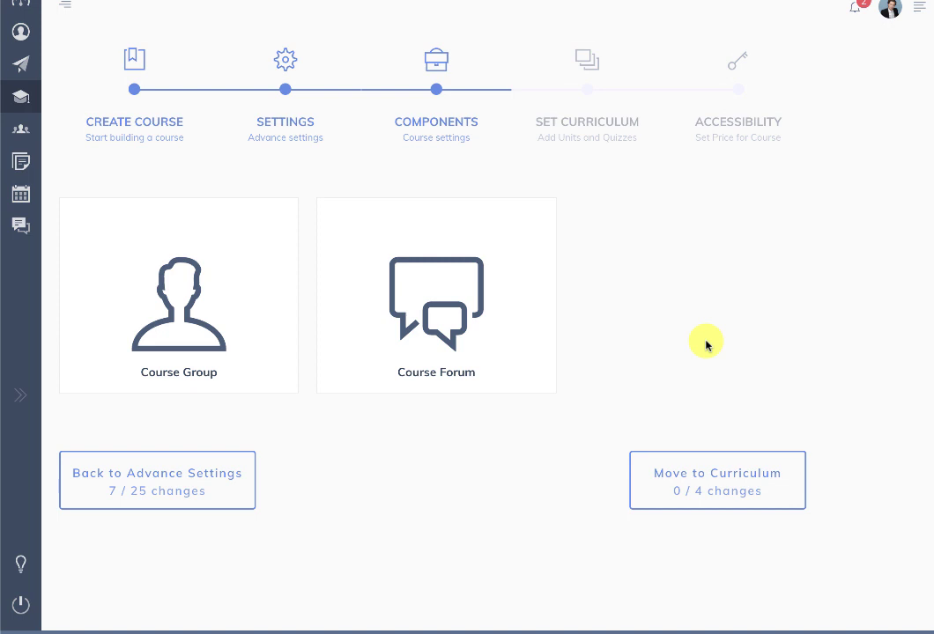
{"action": "left_click", "coordinate": [216, 333]}
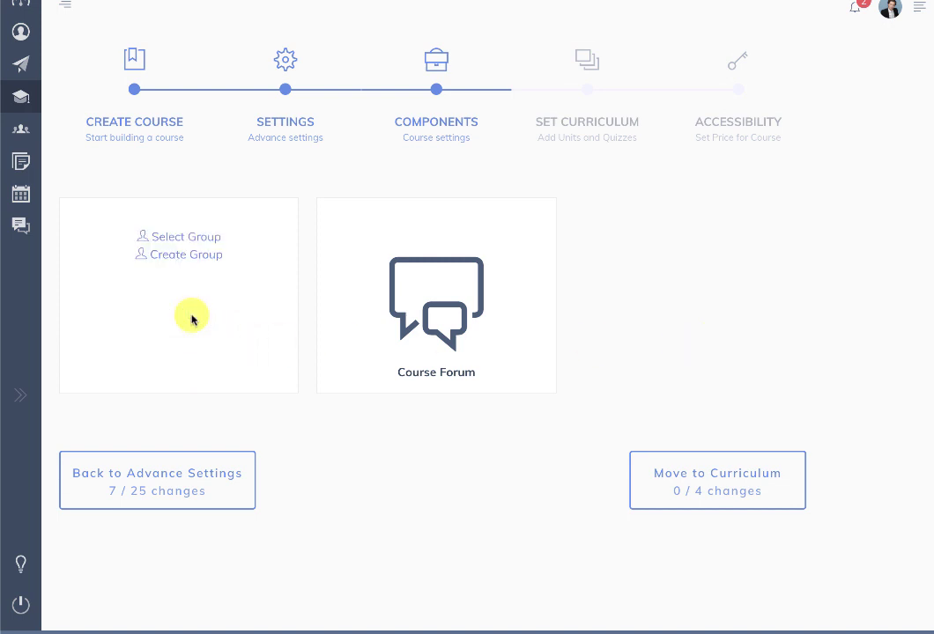
{"action": "left_click", "coordinate": [203, 256]}
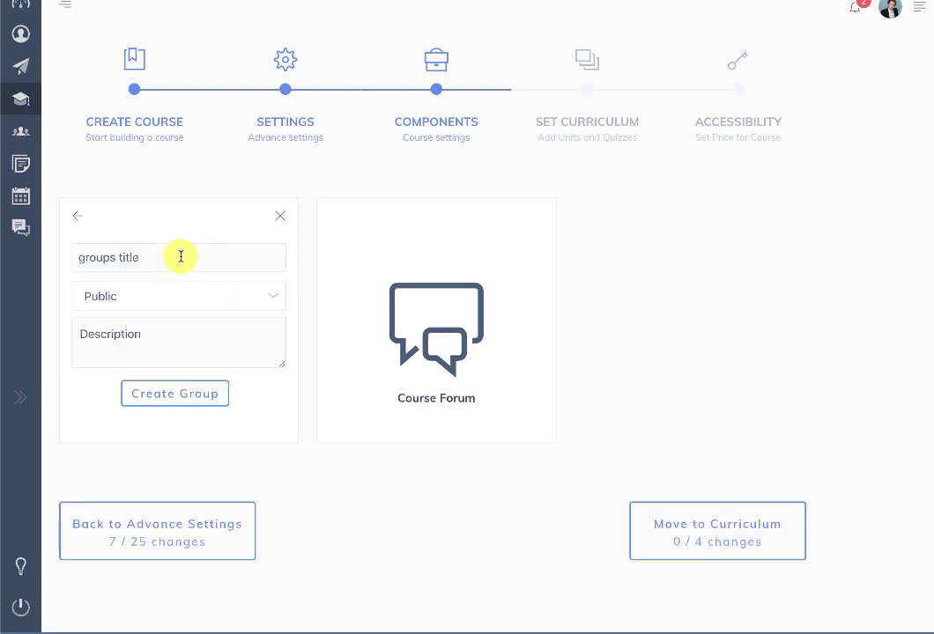
{"action": "left_click", "coordinate": [163, 143]}
{"action": "left_click", "coordinate": [446, 122]}
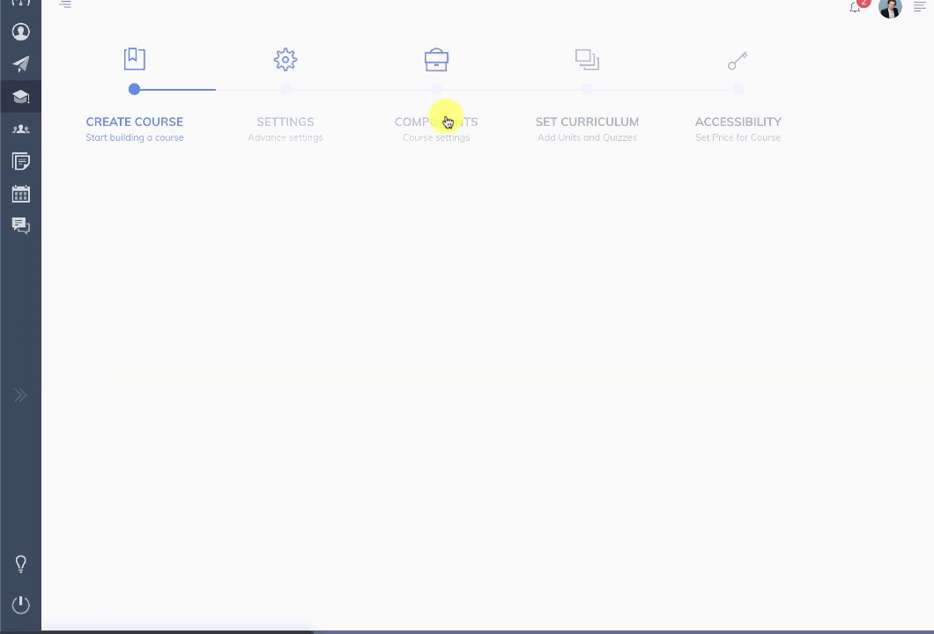
{"action": "left_click", "coordinate": [96, 313]}
{"action": "left_click", "coordinate": [173, 252]}
- Create the 'Design Dynamics' group described 'This is design dynamics group'
{"action": "left_click", "coordinate": [137, 252]}
{"action": "type", "text": "Des"}
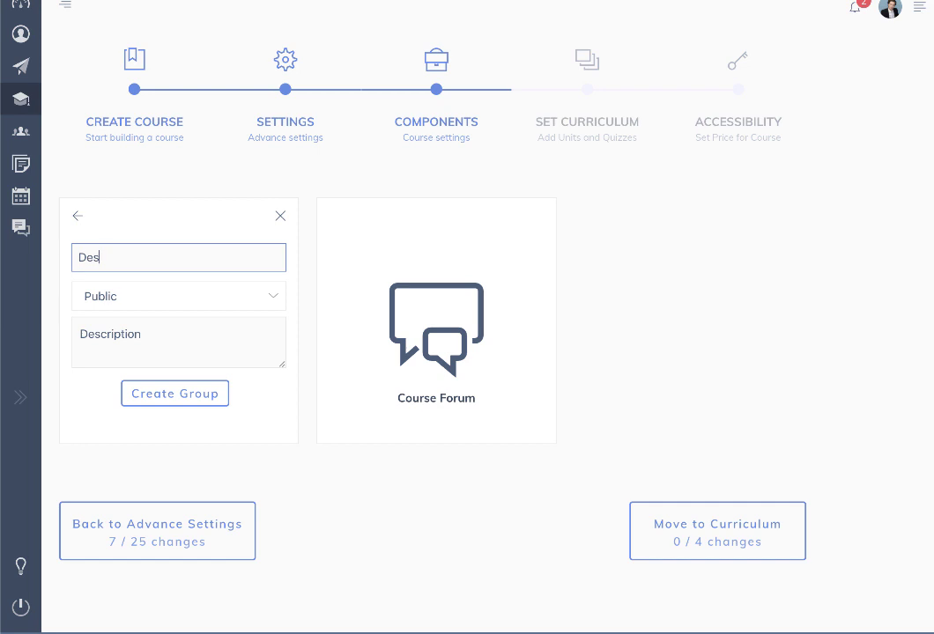
{"action": "type", "text": "ign Dyn"}
{"action": "type", "text": "amics"}
{"action": "key", "text": "Tab"}
{"action": "type", "text": "This is design dynamics group"}
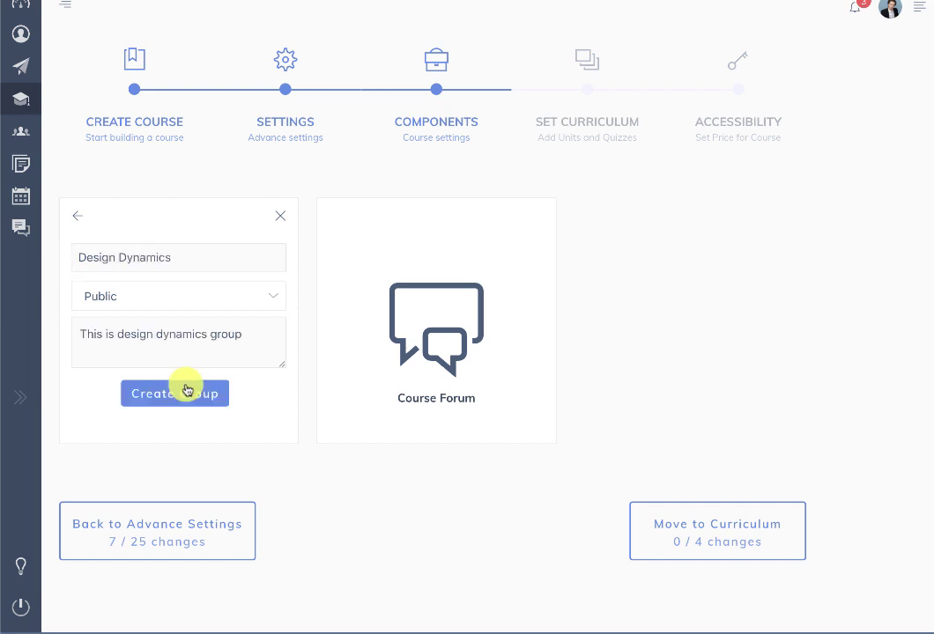
{"action": "left_click", "coordinate": [187, 390]}
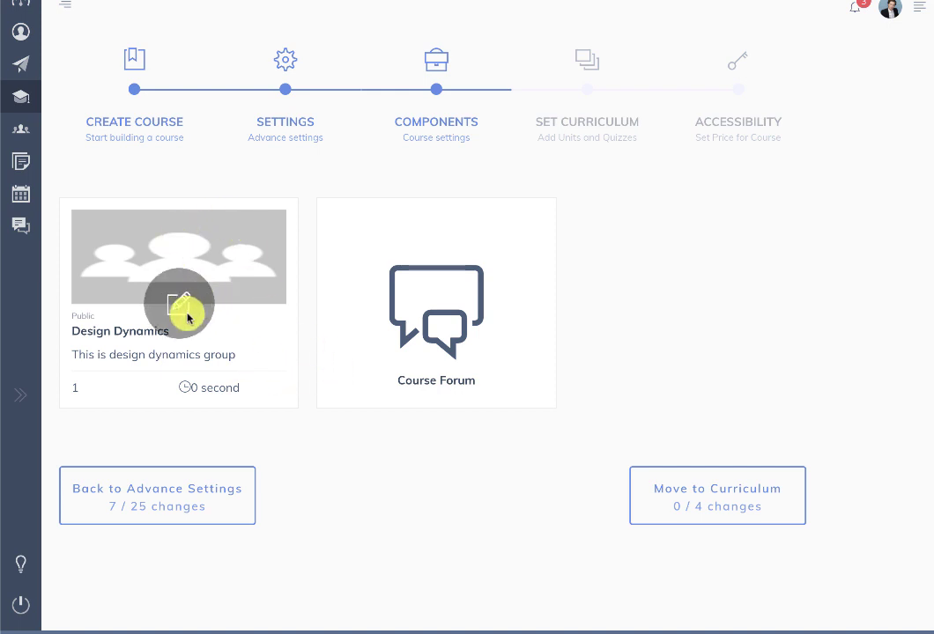
- Create the 'Design Dynamics' forum described 'This is design dynamics forum'
{"action": "left_click", "coordinate": [442, 315]}
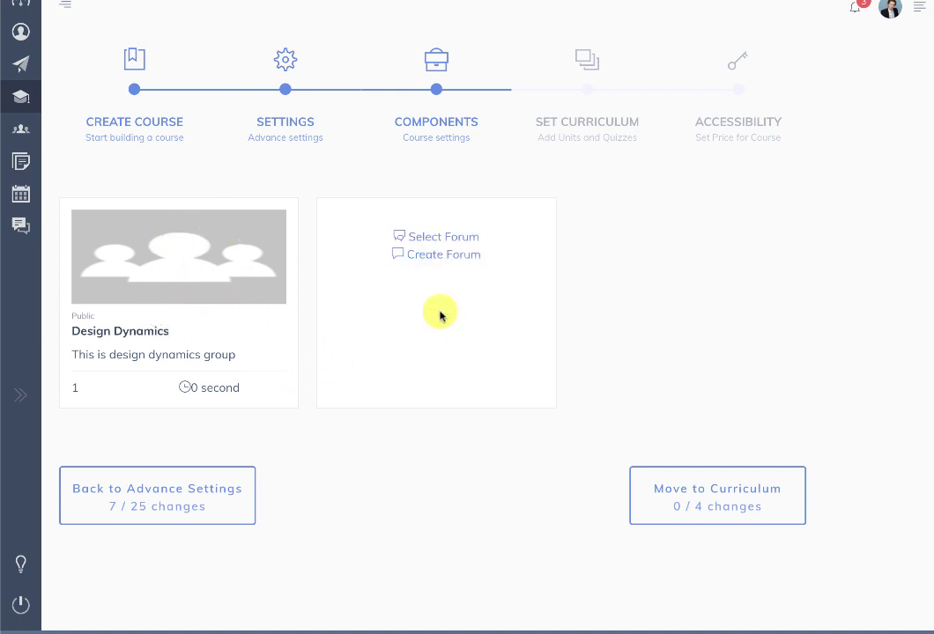
{"action": "left_click", "coordinate": [425, 253]}
{"action": "left_click", "coordinate": [388, 255]}
{"action": "type", "text": "Design Dynamics"}
{"action": "left_click", "coordinate": [435, 342]}
{"action": "type", "text": "This is design dynamics forum"}
{"action": "left_click", "coordinate": [444, 396]}
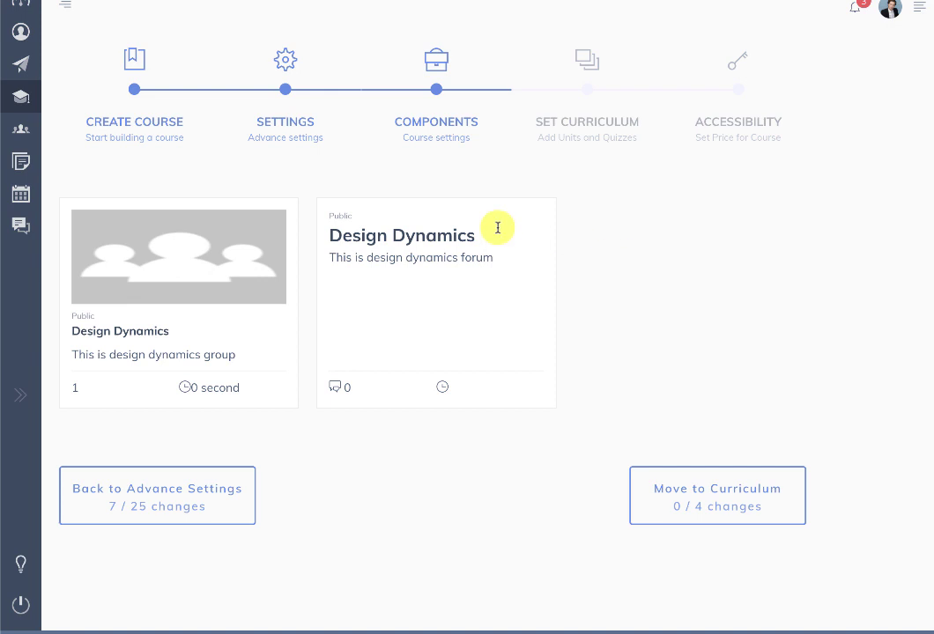
{"action": "mouse_move", "coordinate": [417, 209]}
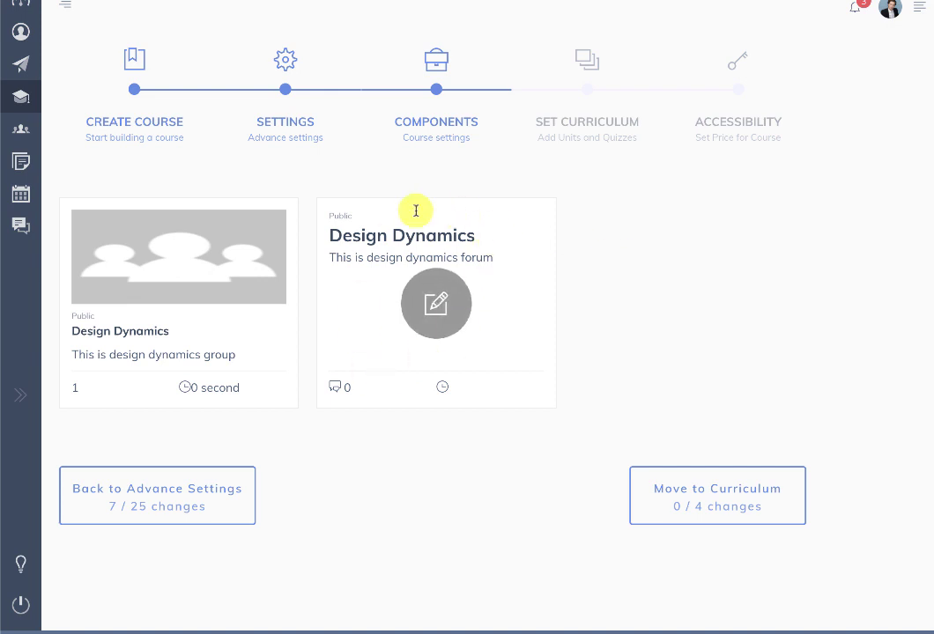
- Move to the curriculum step and choose Build Curriculum instead of Upload Package
{"action": "left_click", "coordinate": [708, 504]}
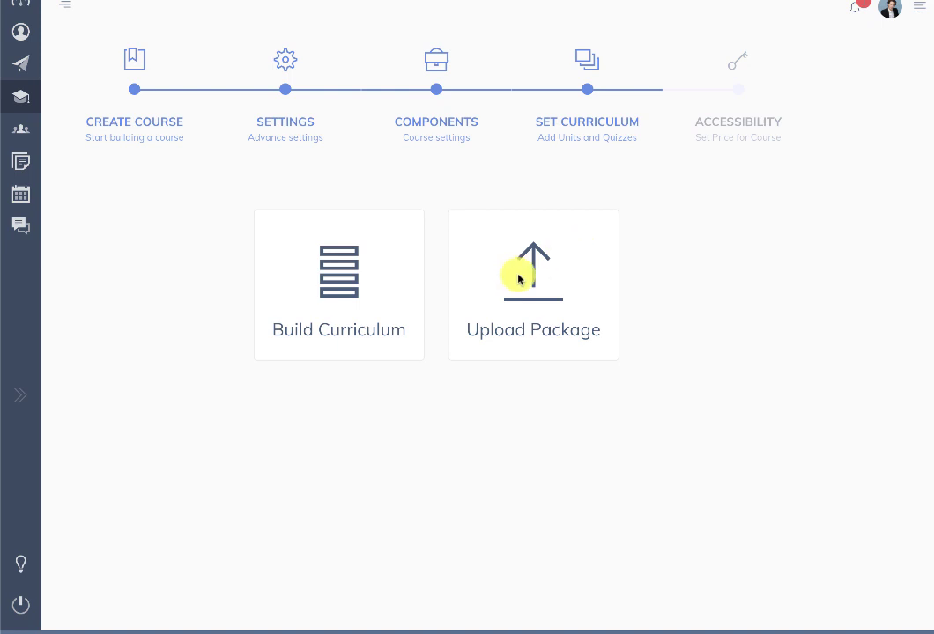
{"action": "left_click", "coordinate": [524, 276]}
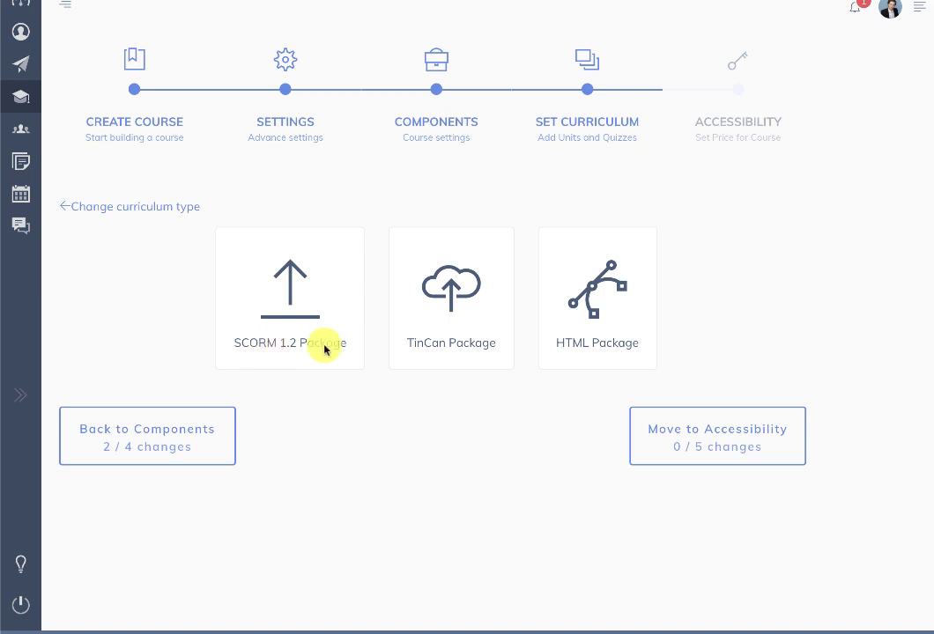
{"action": "left_click", "coordinate": [194, 208]}
{"action": "left_click", "coordinate": [348, 277]}
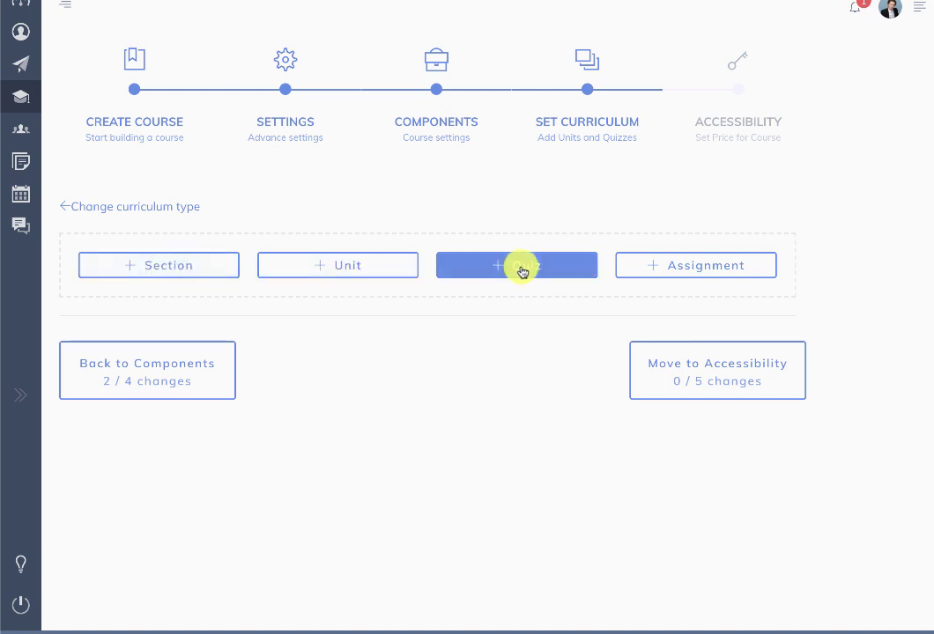
- Add the section 'Introduction to WPLMS 4.0' and start a new unit under it
{"action": "left_click", "coordinate": [176, 266]}
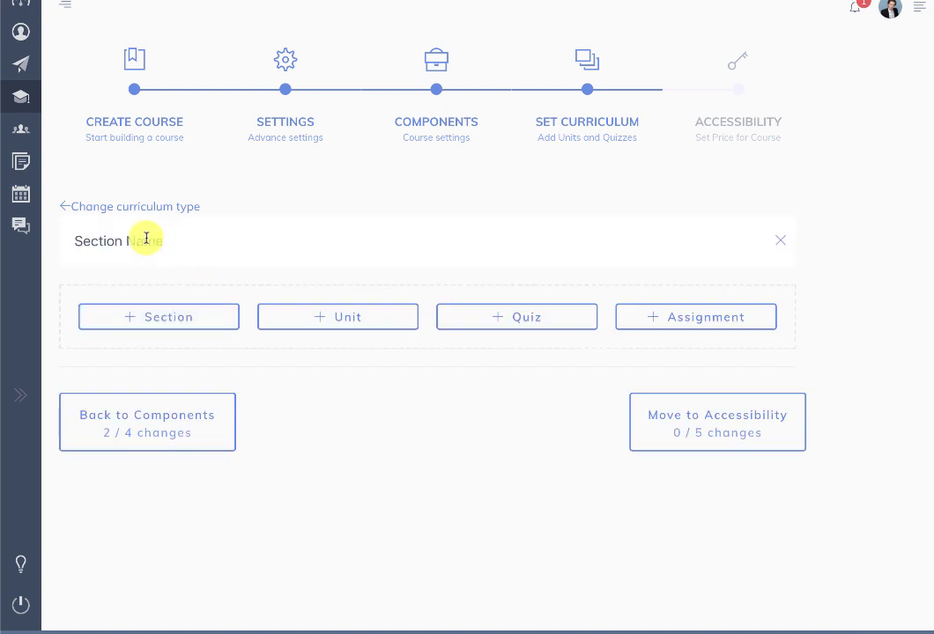
{"action": "type", "text": "Introduction to WPLMS 4.0"}
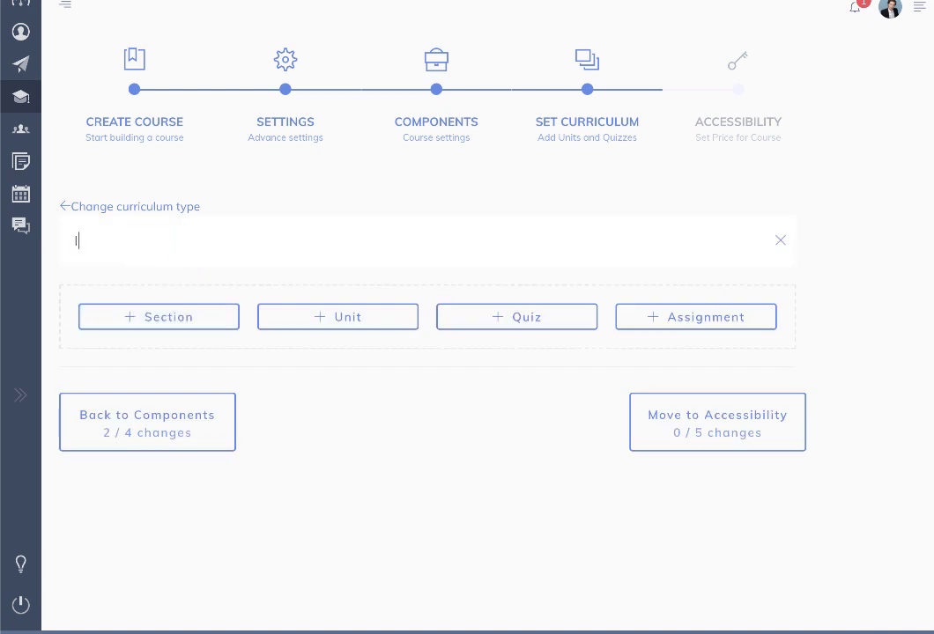
{"action": "left_click", "coordinate": [326, 321]}
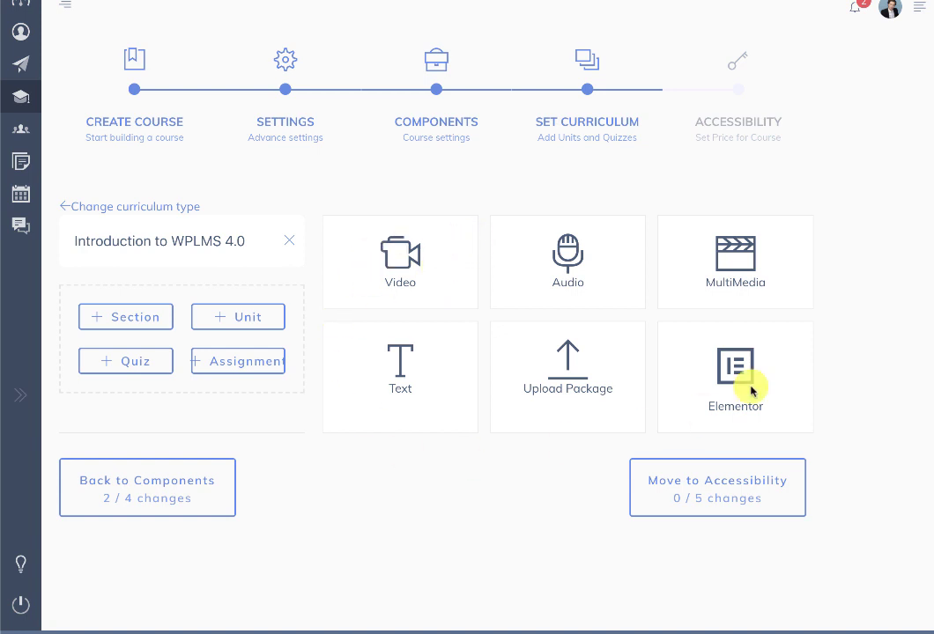
- Search existing video units for 'videos' and add the Getting Started unit
{"action": "left_click", "coordinate": [398, 270]}
{"action": "scroll", "coordinate": [507, 292], "scroll_direction": "down", "scroll_amount": 5}
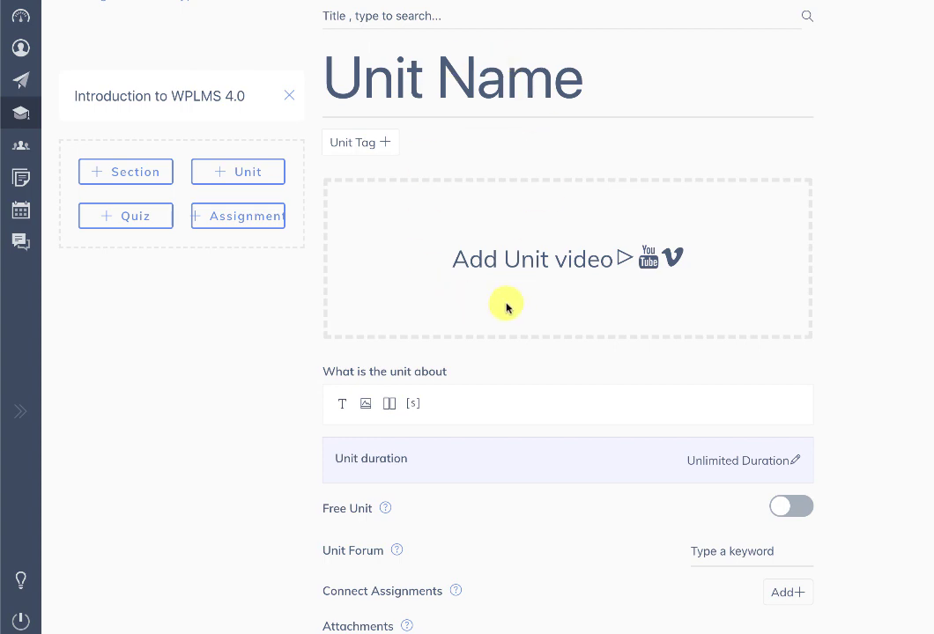
{"action": "scroll", "coordinate": [546, 363], "scroll_direction": "up", "scroll_amount": 1}
{"action": "scroll", "coordinate": [545, 363], "scroll_direction": "down", "scroll_amount": 5}
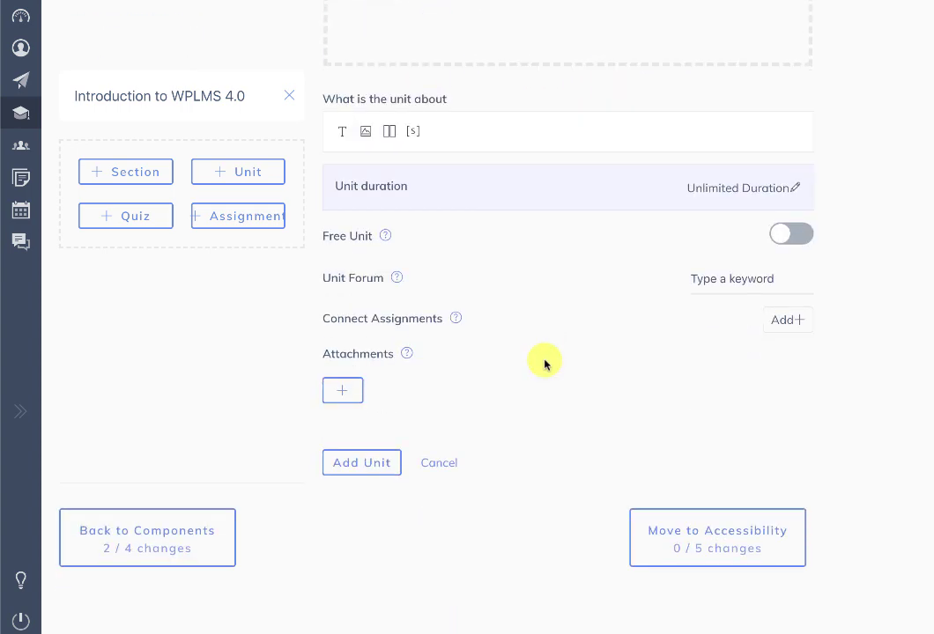
{"action": "scroll", "coordinate": [544, 362], "scroll_direction": "up", "scroll_amount": 8}
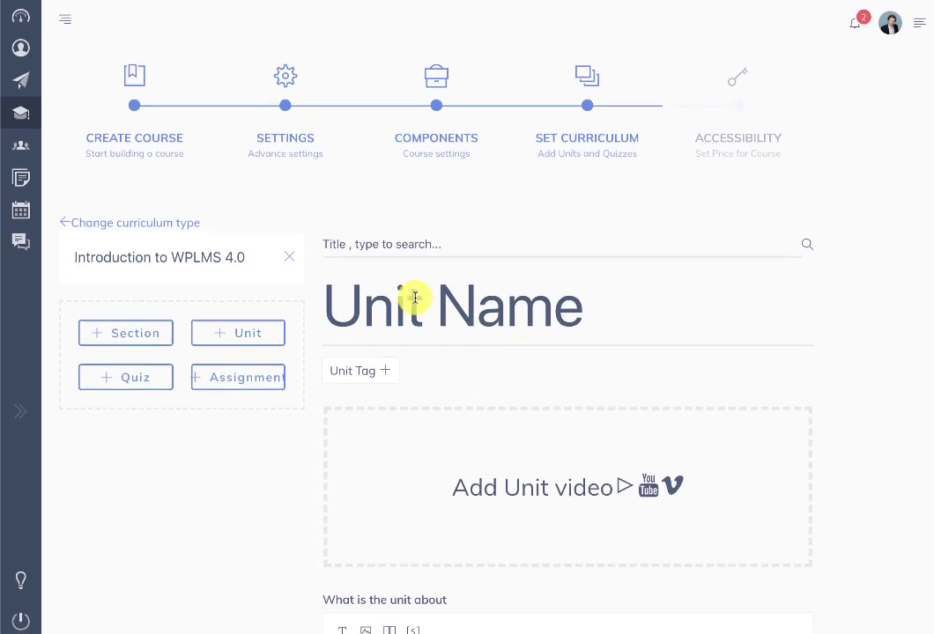
{"action": "left_click", "coordinate": [364, 238]}
{"action": "type", "text": "videos"}
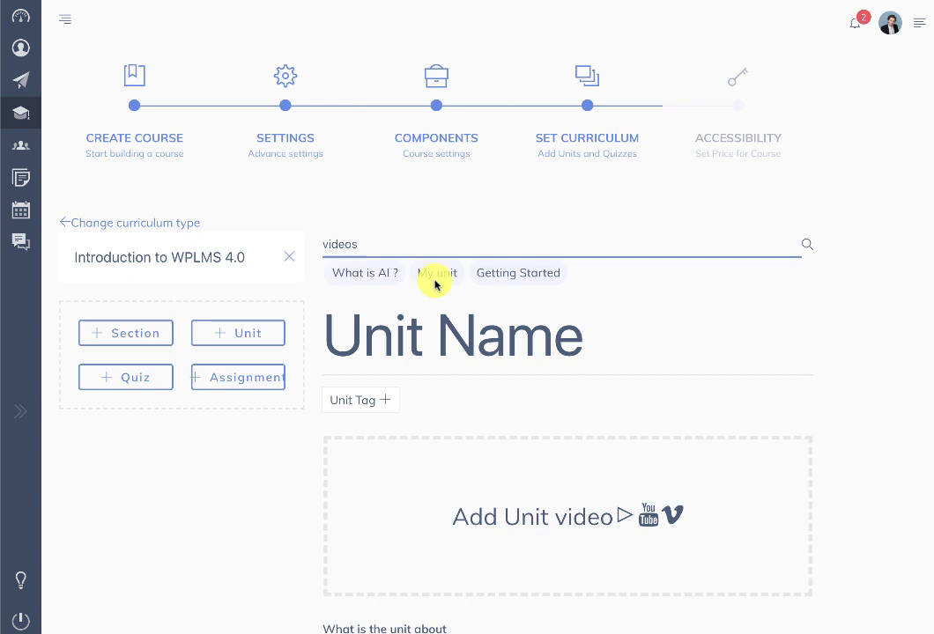
{"action": "left_click", "coordinate": [496, 272]}
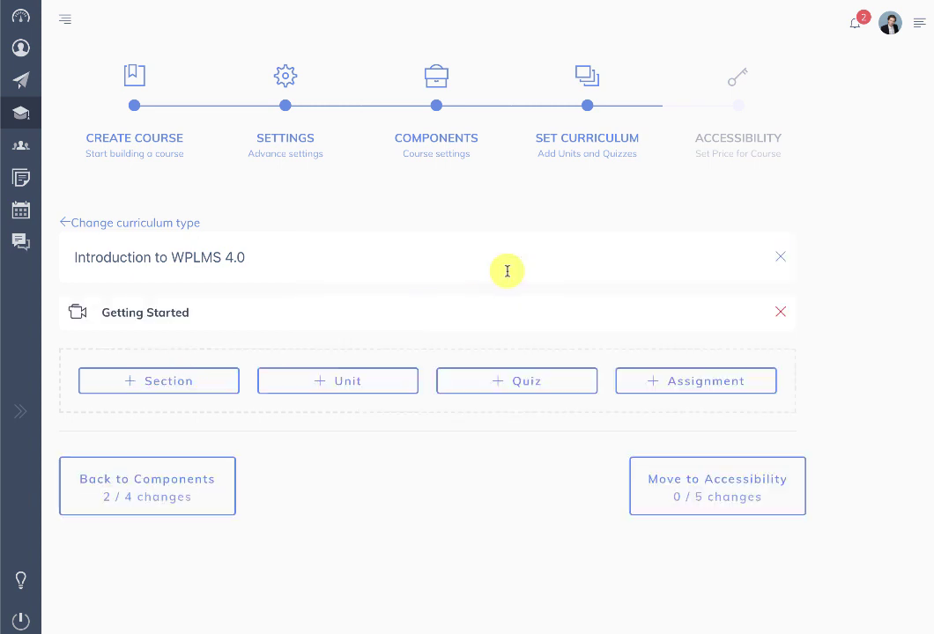
- Preview the Getting Started unit, then return and begin adding another unit
{"action": "left_click", "coordinate": [147, 314]}
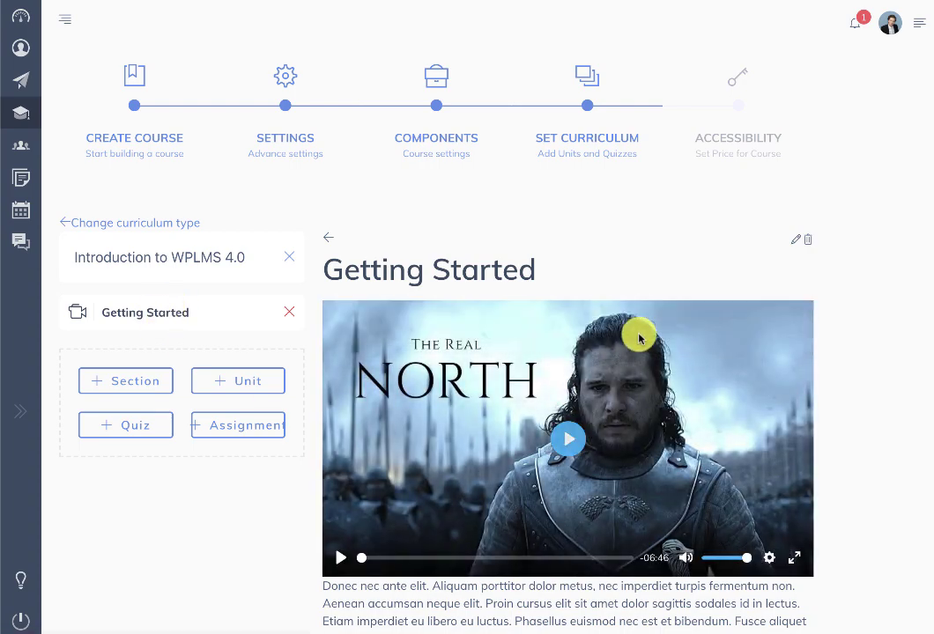
{"action": "scroll", "coordinate": [639, 333], "scroll_direction": "down", "scroll_amount": 2}
{"action": "scroll", "coordinate": [639, 338], "scroll_direction": "down", "scroll_amount": 3}
{"action": "scroll", "coordinate": [638, 337], "scroll_direction": "up", "scroll_amount": 4}
{"action": "scroll", "coordinate": [639, 337], "scroll_direction": "down", "scroll_amount": 2}
{"action": "scroll", "coordinate": [638, 337], "scroll_direction": "up", "scroll_amount": 2}
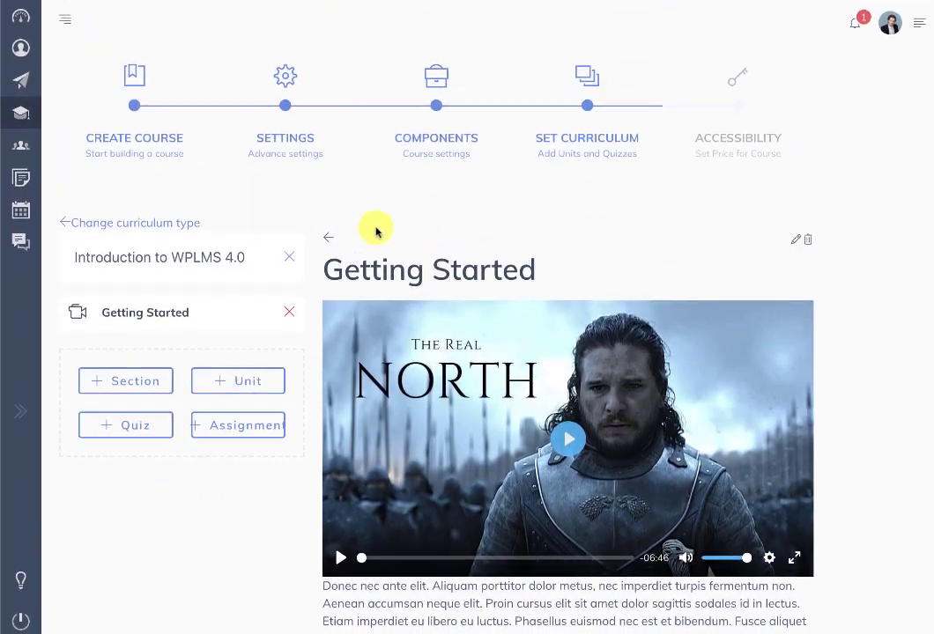
{"action": "left_click", "coordinate": [325, 235]}
{"action": "left_click", "coordinate": [335, 385]}
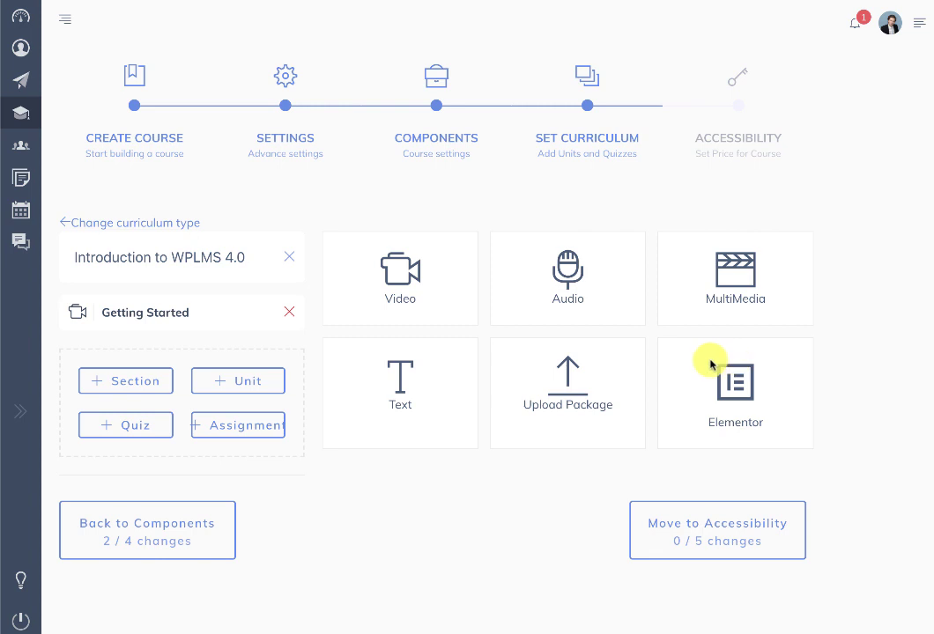
- Open the Audio unit form and cancel it
{"action": "left_click", "coordinate": [567, 255]}
{"action": "scroll", "coordinate": [563, 358], "scroll_direction": "down", "scroll_amount": 3}
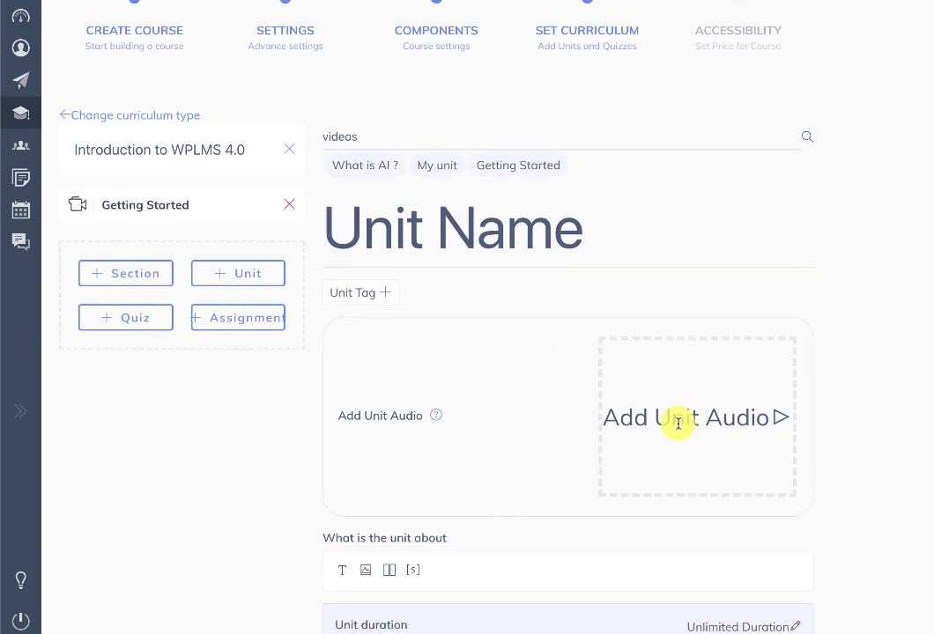
{"action": "scroll", "coordinate": [675, 427], "scroll_direction": "down", "scroll_amount": 4}
{"action": "scroll", "coordinate": [676, 427], "scroll_direction": "up", "scroll_amount": 5}
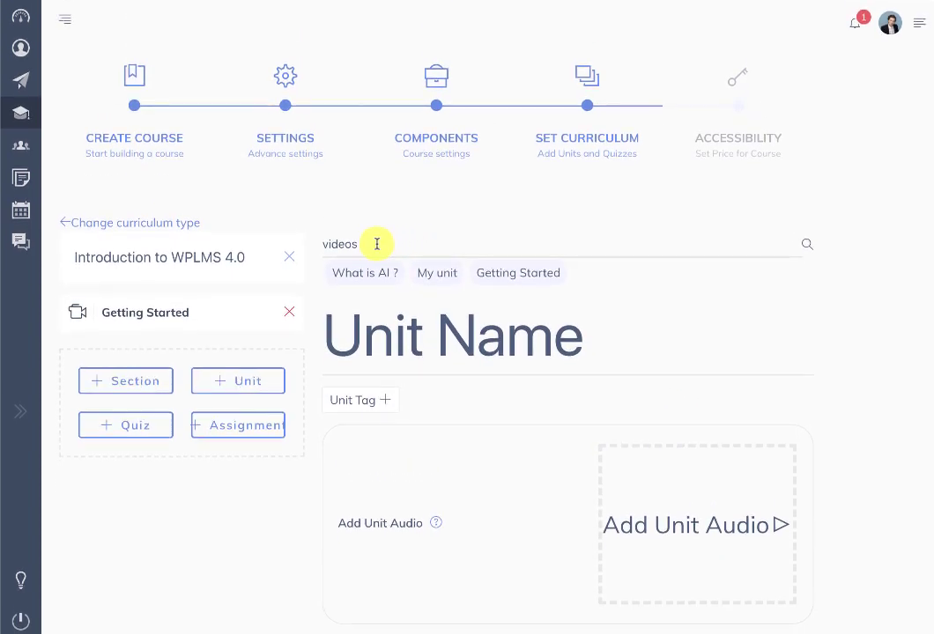
{"action": "scroll", "coordinate": [486, 327], "scroll_direction": "down", "scroll_amount": 6}
{"action": "left_click", "coordinate": [460, 468]}
{"action": "scroll", "coordinate": [442, 484], "scroll_direction": "up", "scroll_amount": 3}
- Open the Upload Package unit form, cancel it, and start another unit
{"action": "left_click", "coordinate": [353, 255]}
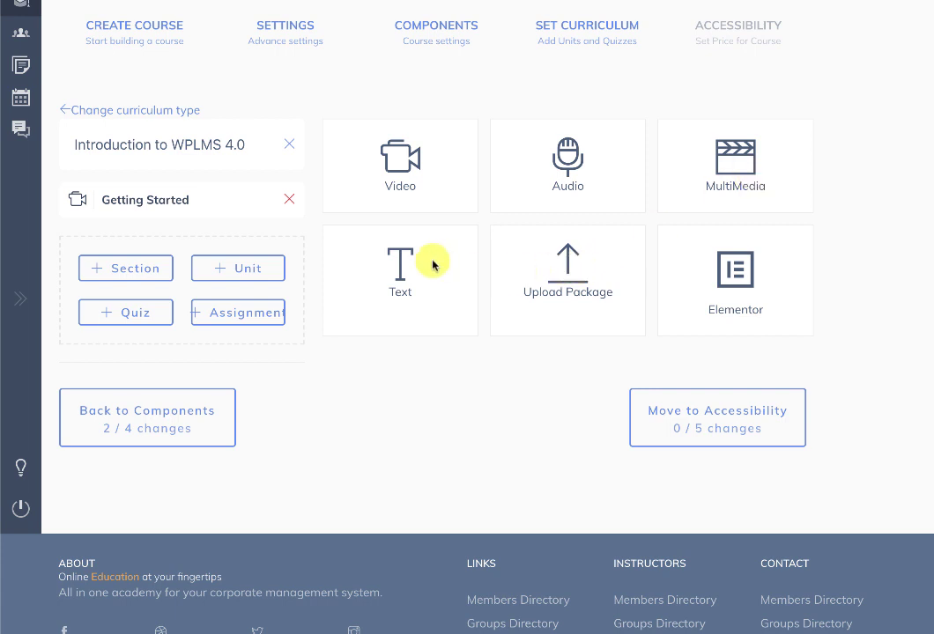
{"action": "left_click", "coordinate": [571, 270]}
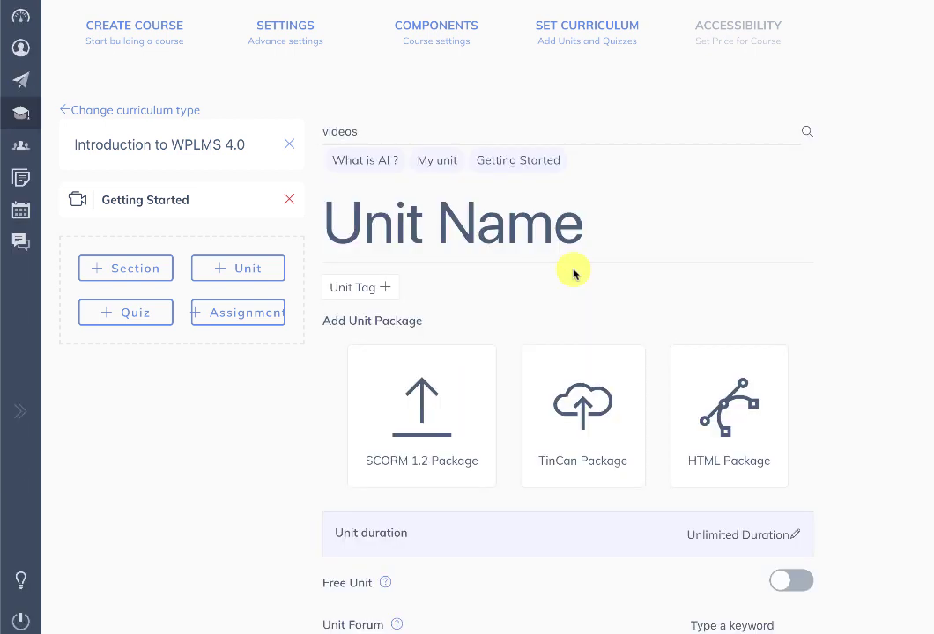
{"action": "scroll", "coordinate": [572, 274], "scroll_direction": "down", "scroll_amount": 4}
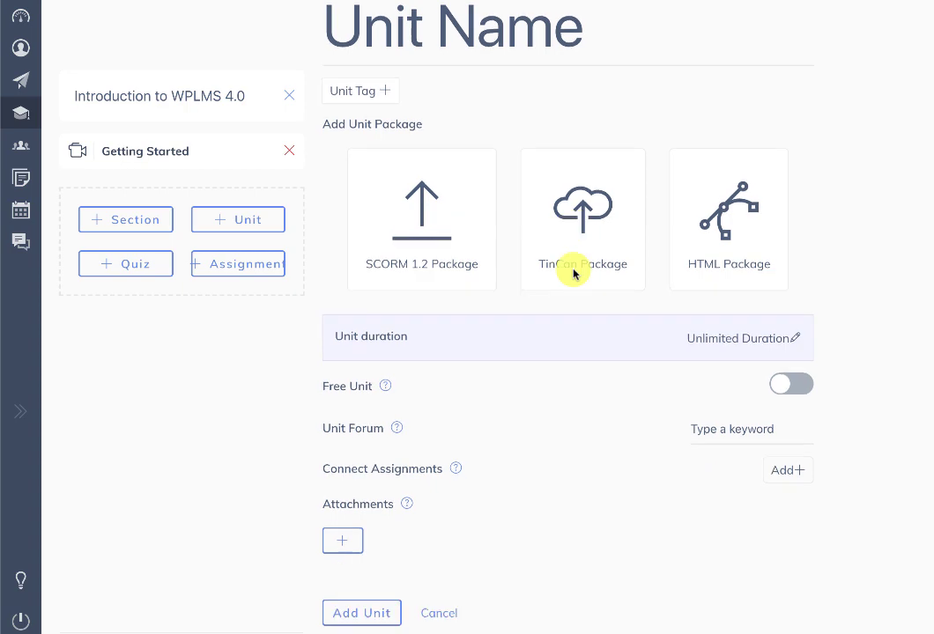
{"action": "left_click", "coordinate": [431, 478]}
{"action": "scroll", "coordinate": [717, 271], "scroll_direction": "up", "scroll_amount": 5}
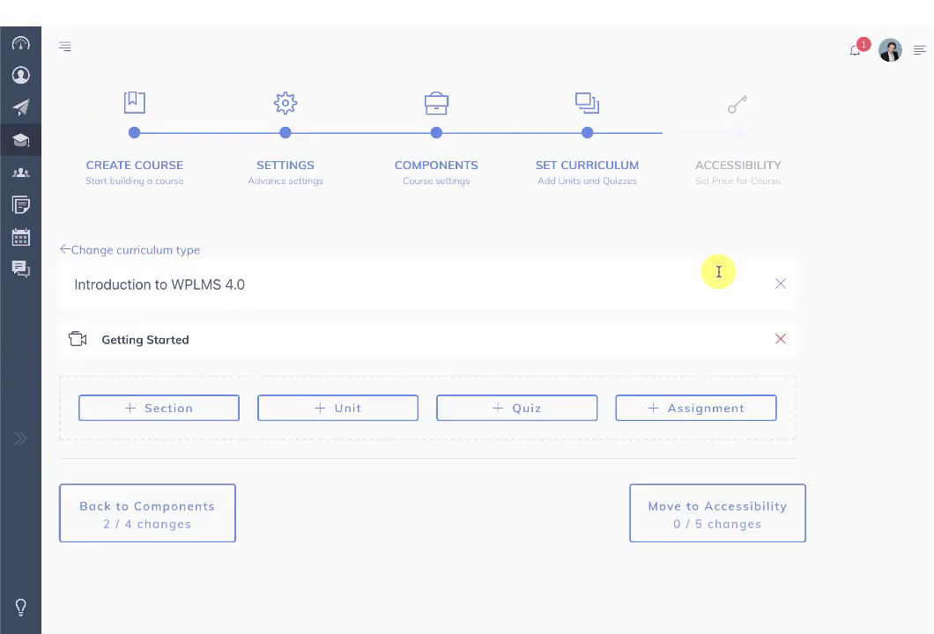
{"action": "left_click", "coordinate": [376, 388]}
- Choose the Elementor unit type and name it 'Elementor Unit'
{"action": "left_click", "coordinate": [731, 385]}
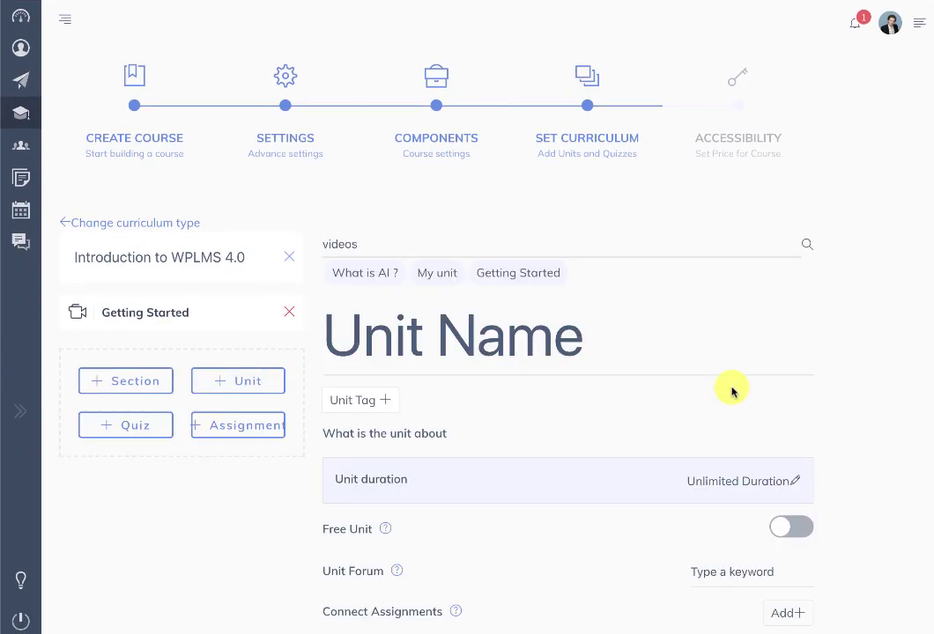
{"action": "left_click", "coordinate": [473, 329]}
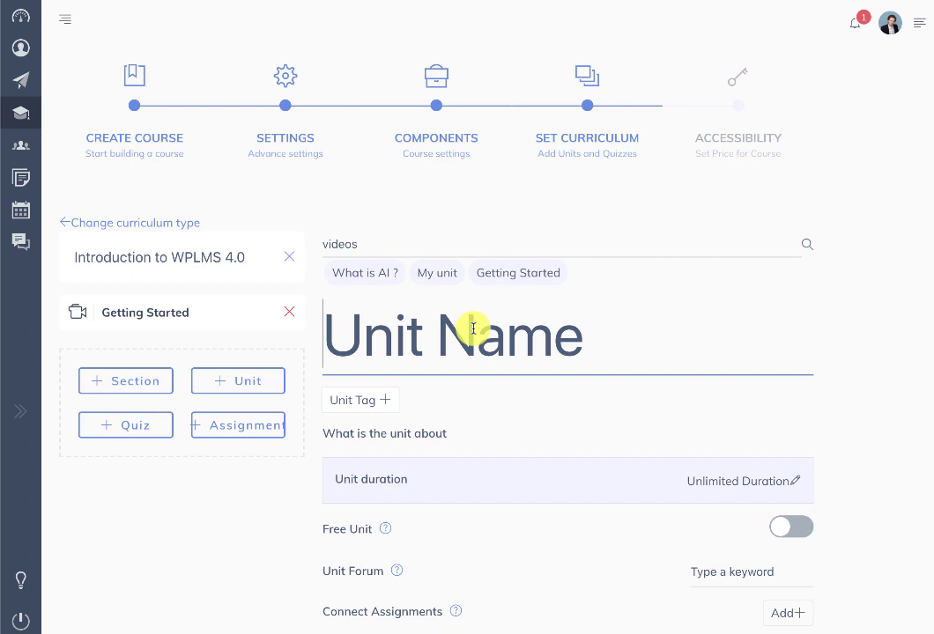
{"action": "left_click", "coordinate": [488, 342]}
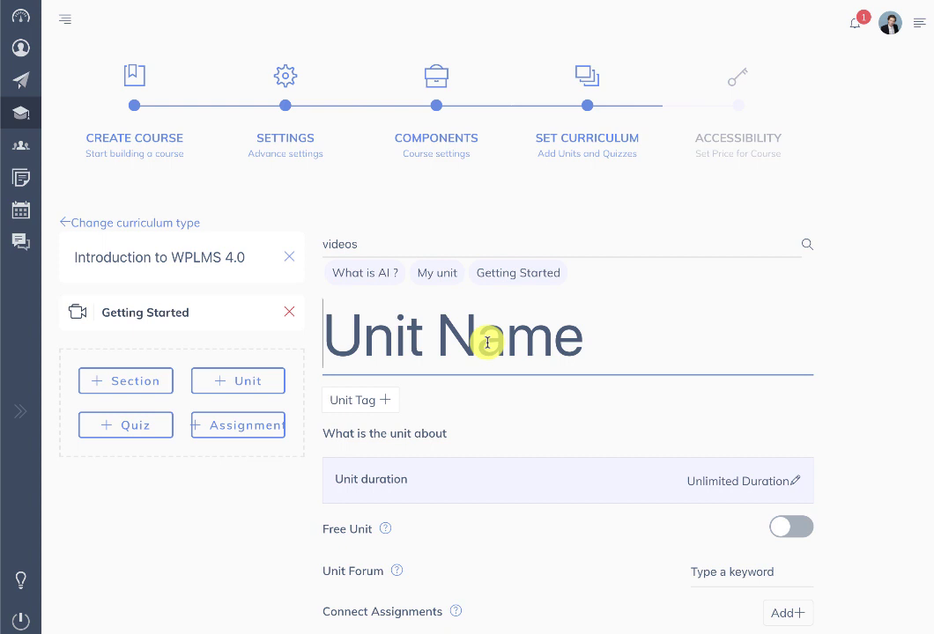
{"action": "type", "text": "Elemento"}
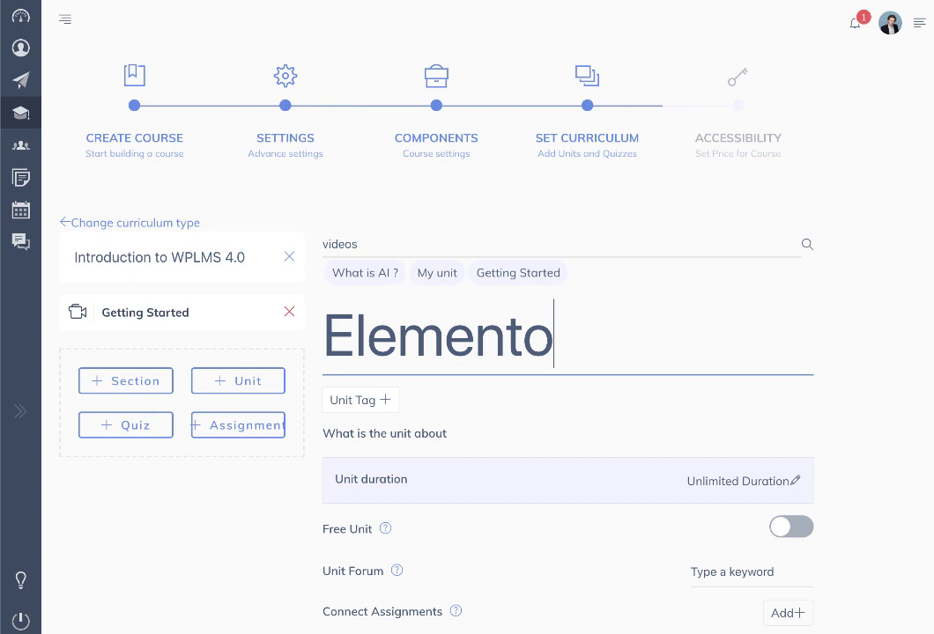
{"action": "type", "text": "r Unit"}
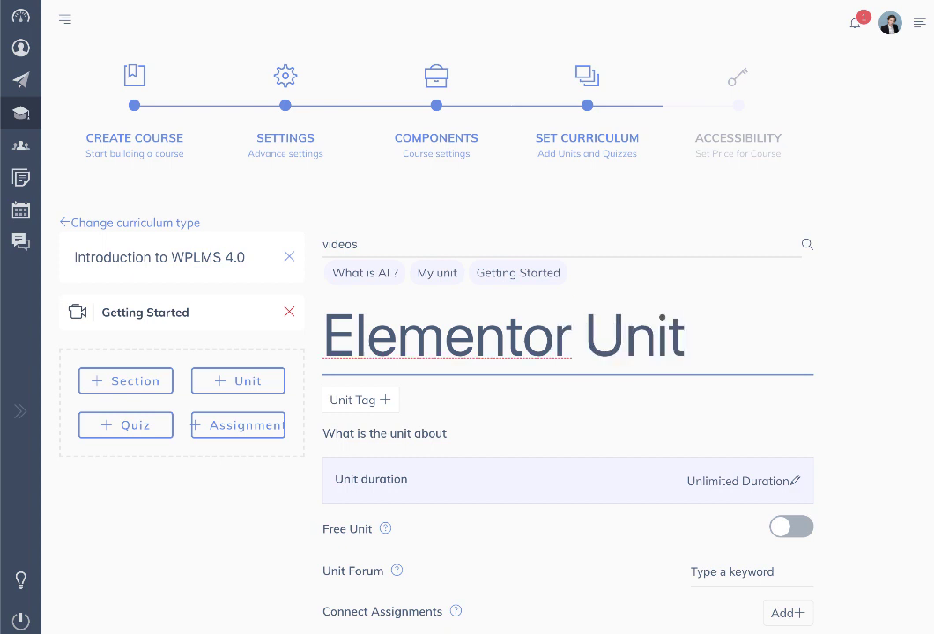
- Tag the unit elementor basics and new elementor, keeping duration unlimited
{"action": "scroll", "coordinate": [511, 372], "scroll_direction": "down", "scroll_amount": 1}
{"action": "left_click", "coordinate": [362, 301]}
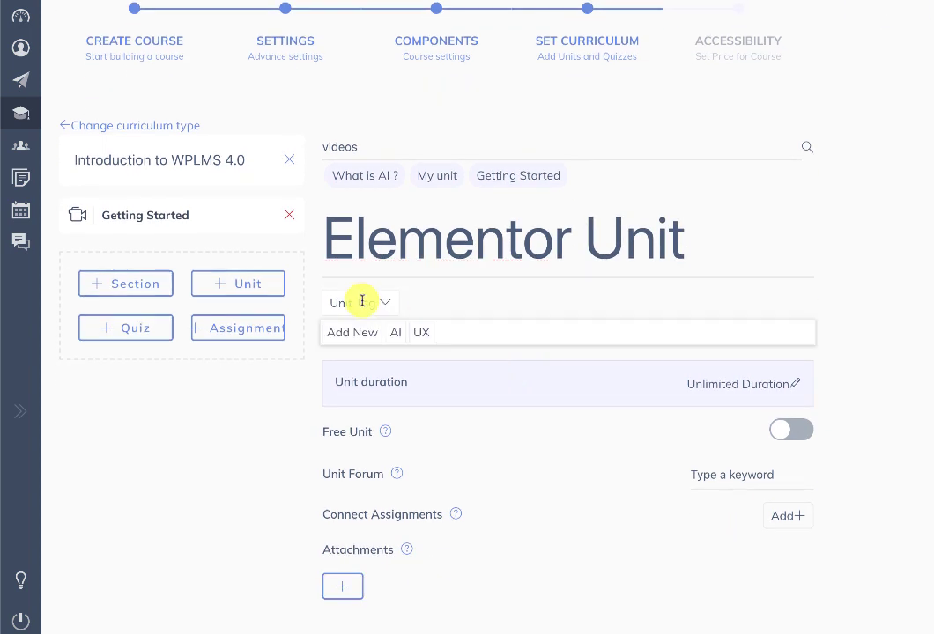
{"action": "left_click", "coordinate": [379, 336]}
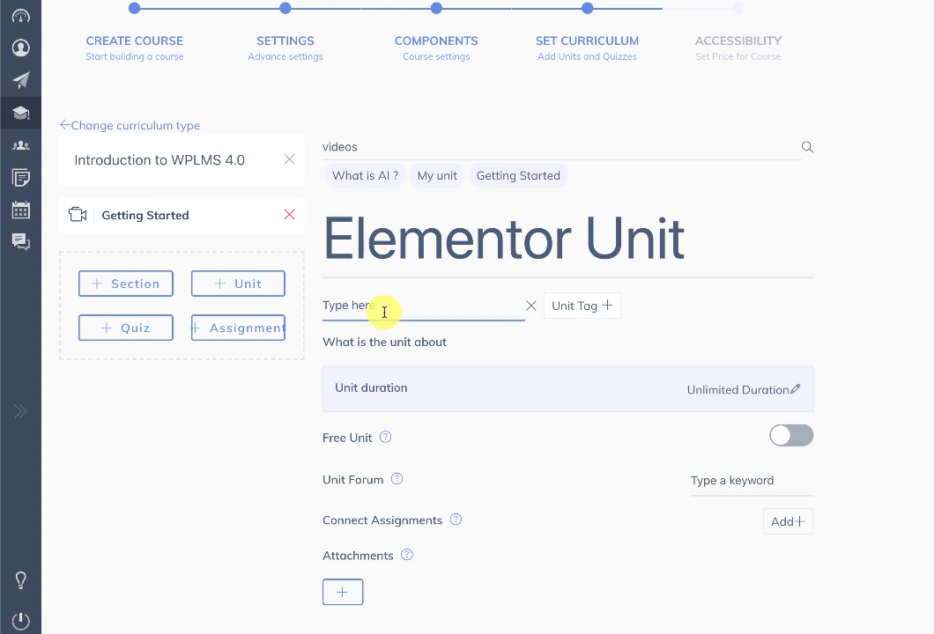
{"action": "left_click", "coordinate": [592, 306]}
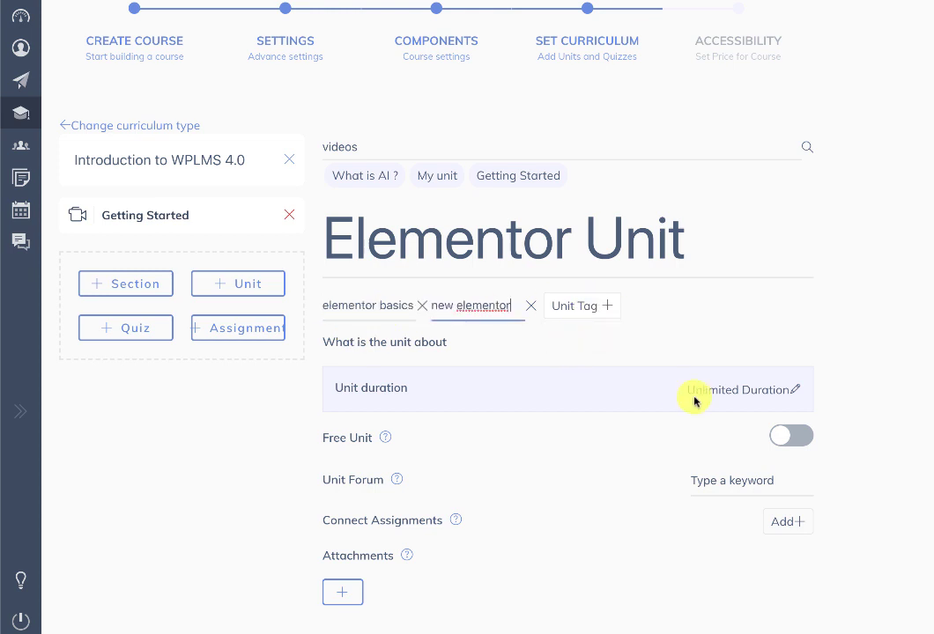
{"action": "scroll", "coordinate": [785, 328], "scroll_direction": "down", "scroll_amount": 1}
{"action": "left_click", "coordinate": [791, 291]}
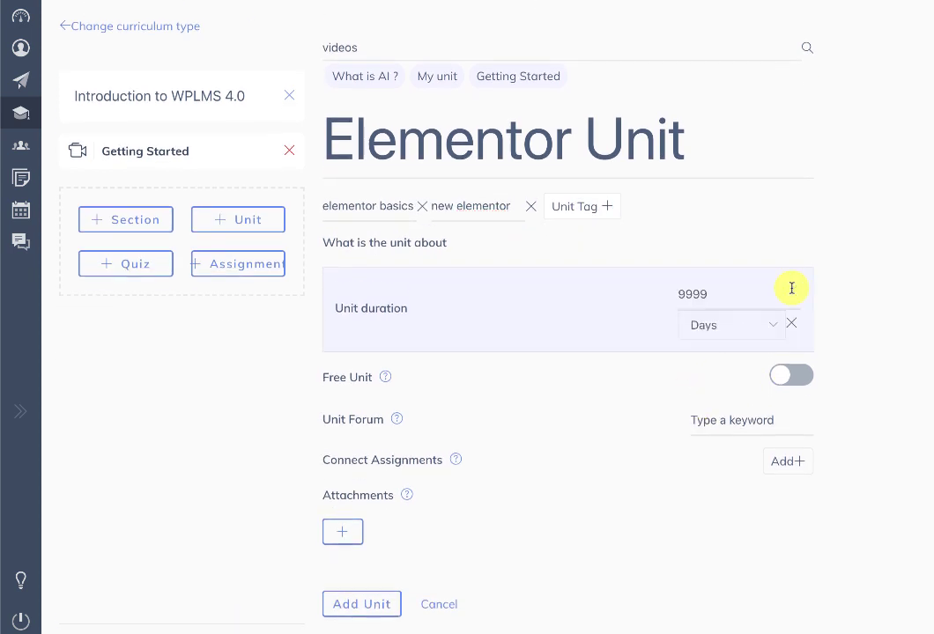
{"action": "left_click", "coordinate": [780, 327]}
- Try the free unit, forum and assignment options, leaving free and assignment unset
{"action": "scroll", "coordinate": [793, 339], "scroll_direction": "down", "scroll_amount": 1}
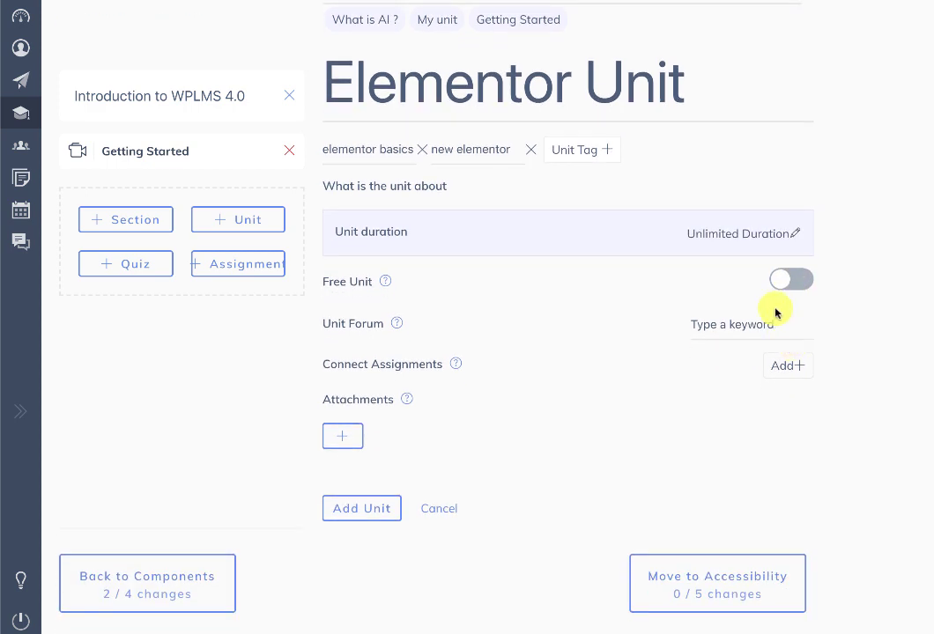
{"action": "left_click", "coordinate": [802, 282]}
{"action": "left_click", "coordinate": [792, 281]}
{"action": "left_click", "coordinate": [728, 324]}
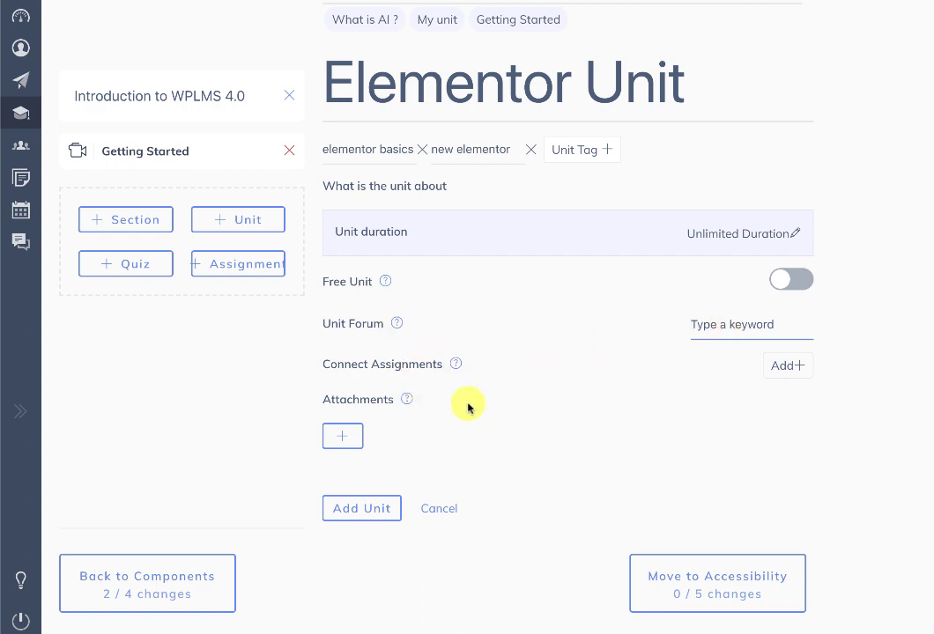
{"action": "mouse_move", "coordinate": [457, 368]}
{"action": "left_click", "coordinate": [779, 369]}
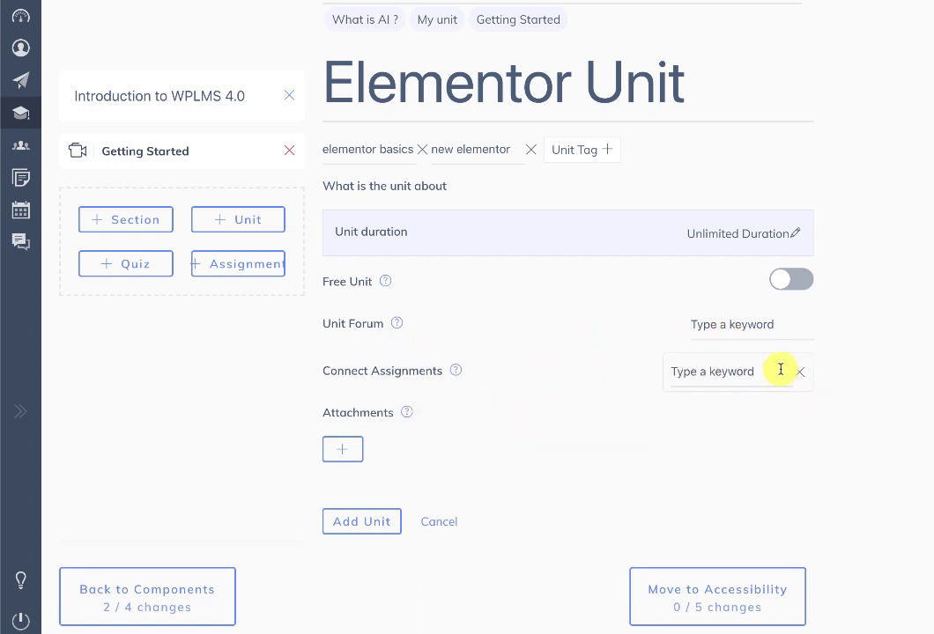
{"action": "left_click", "coordinate": [802, 372]}
{"action": "left_click", "coordinate": [801, 372]}
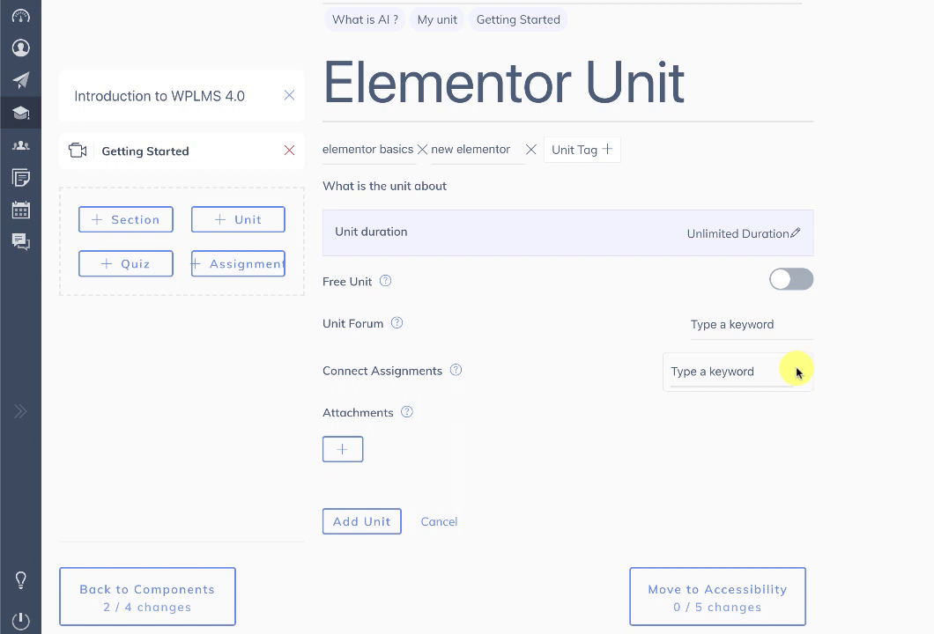
{"action": "left_click", "coordinate": [797, 371]}
- Add attachment slots and save Elementor Unit to the curriculum
{"action": "left_click", "coordinate": [335, 437]}
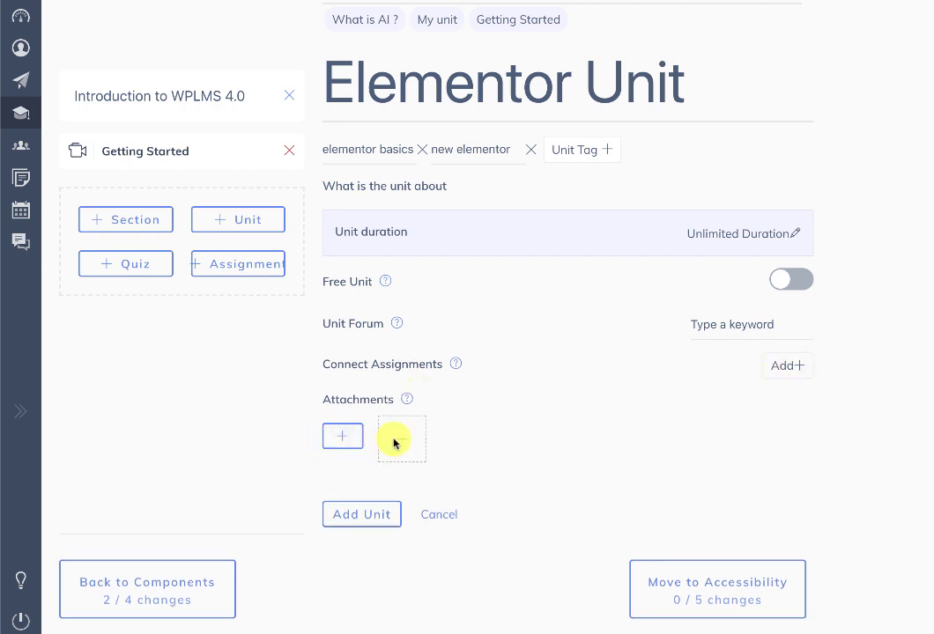
{"action": "left_click", "coordinate": [445, 438]}
{"action": "left_click", "coordinate": [488, 434]}
{"action": "scroll", "coordinate": [358, 440], "scroll_direction": "down", "scroll_amount": 1}
{"action": "left_click", "coordinate": [358, 436]}
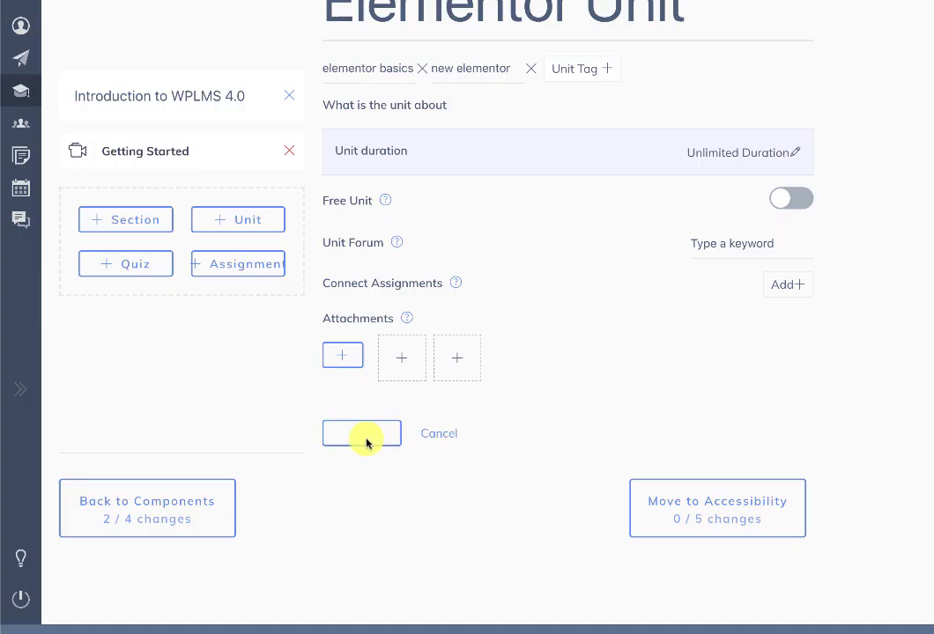
{"action": "scroll", "coordinate": [366, 439], "scroll_direction": "up", "scroll_amount": 2}
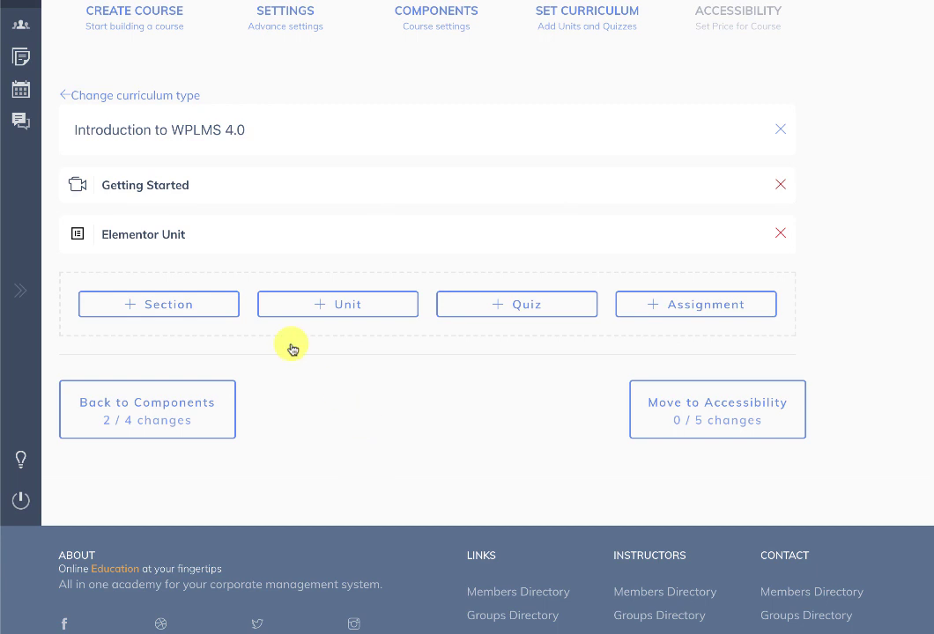
- Open the Elementor Unit's editor and bring up link options on its Elementor icon
{"action": "left_click", "coordinate": [156, 242]}
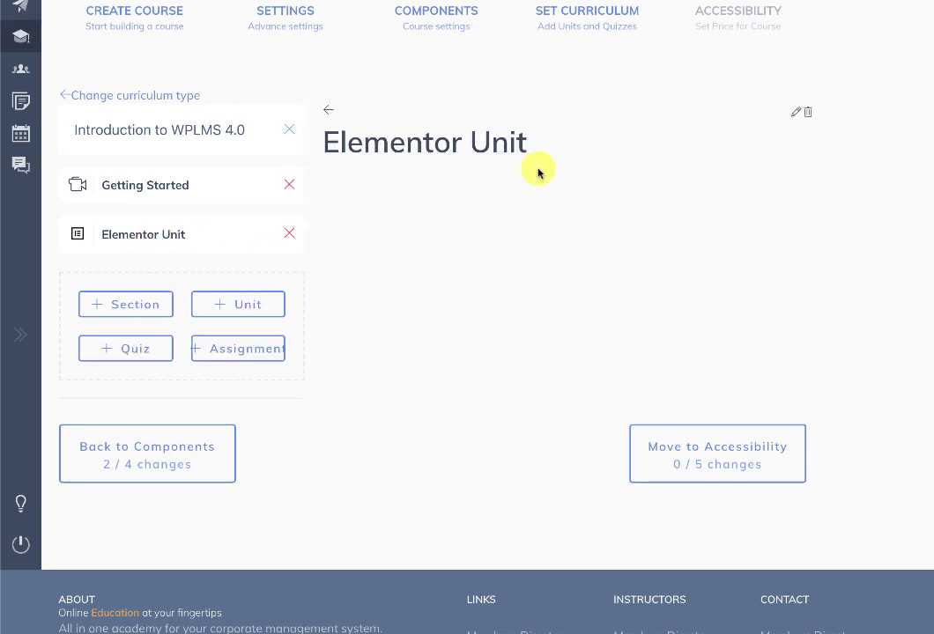
{"action": "left_click", "coordinate": [795, 112]}
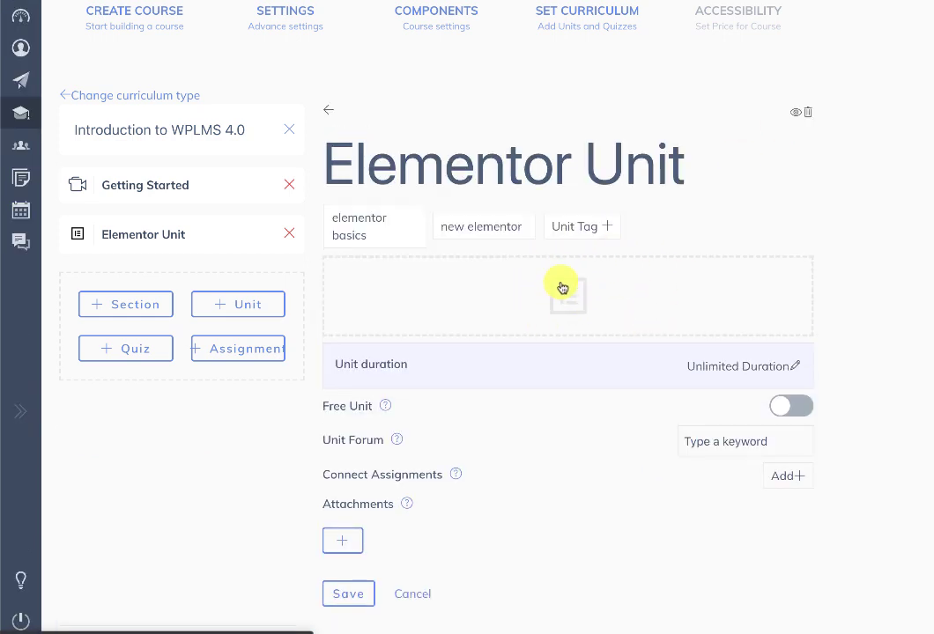
{"action": "right_click", "coordinate": [561, 286]}
- Open the Elementor editor in a new tab and sign in with a saved login
{"action": "left_click", "coordinate": [575, 290]}
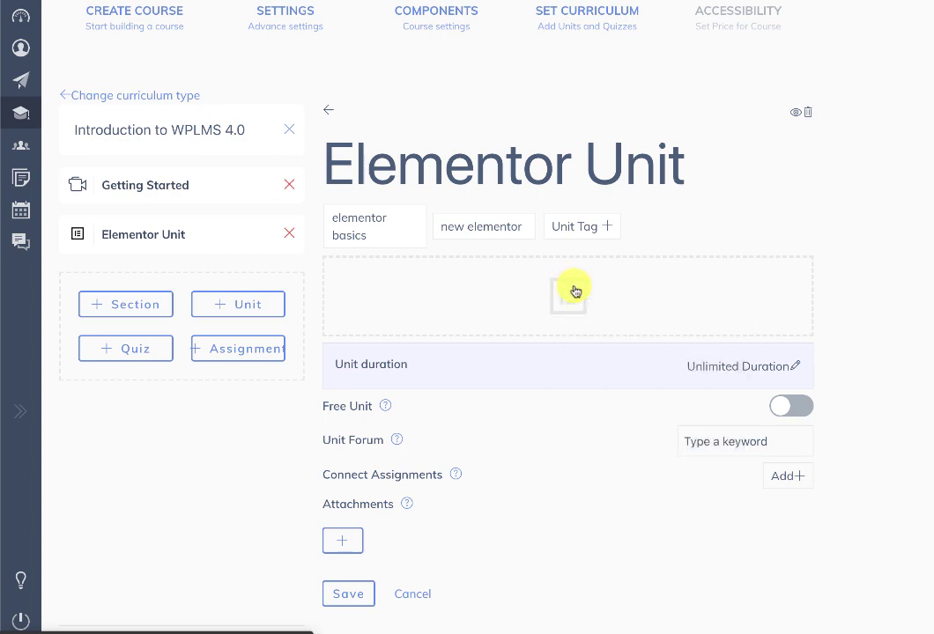
{"action": "left_click", "coordinate": [687, 2]}
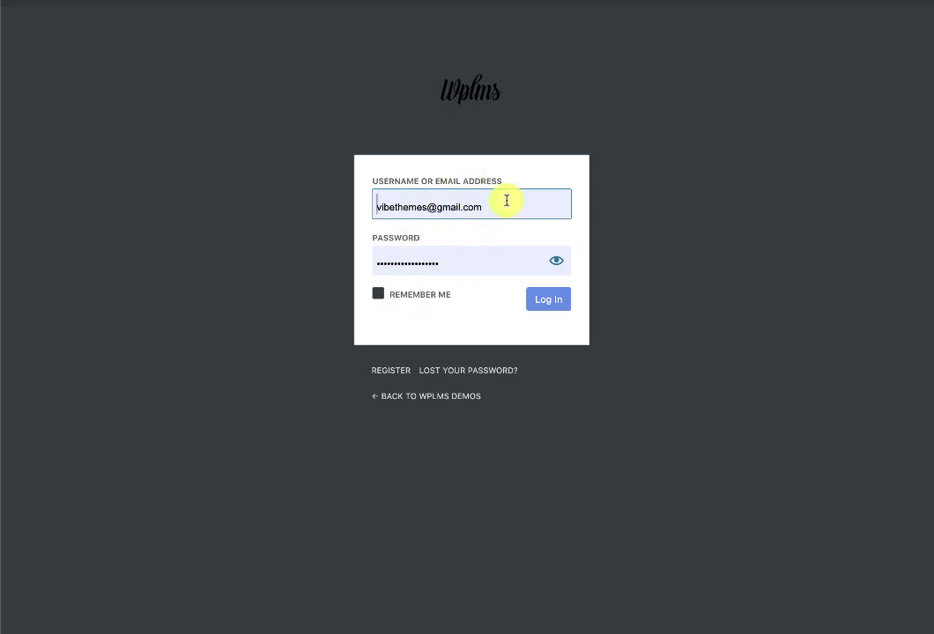
{"action": "left_click", "coordinate": [507, 201]}
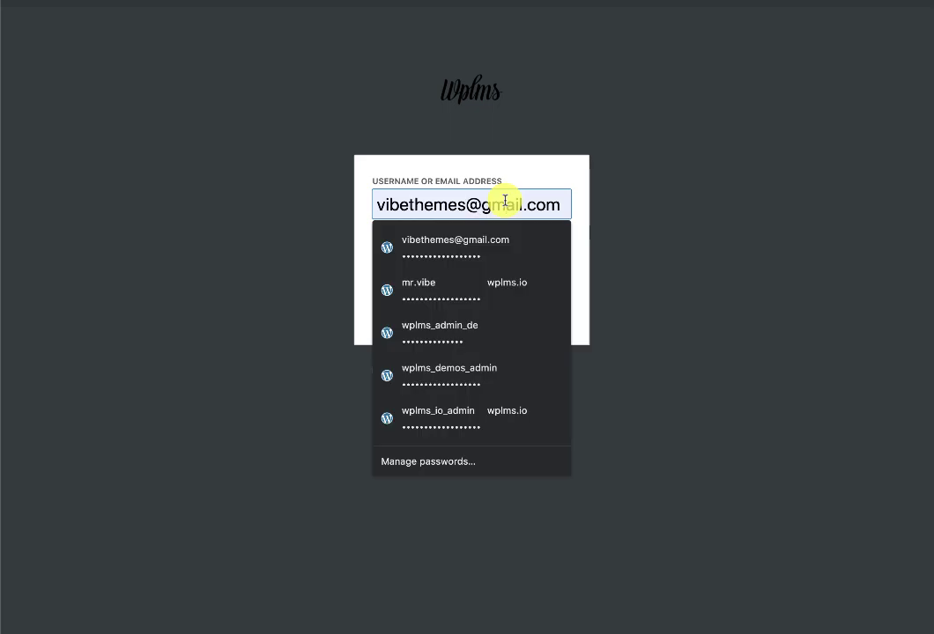
{"action": "left_click", "coordinate": [500, 295]}
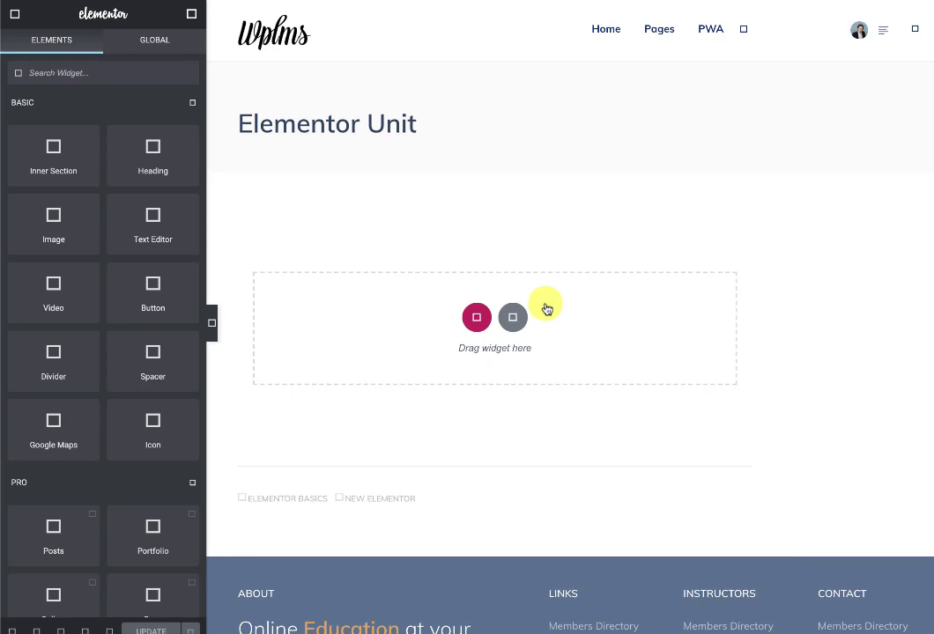
- Add a section in Elementor, then close the unit panel and preview Elementor Unit
{"action": "left_click", "coordinate": [478, 318]}
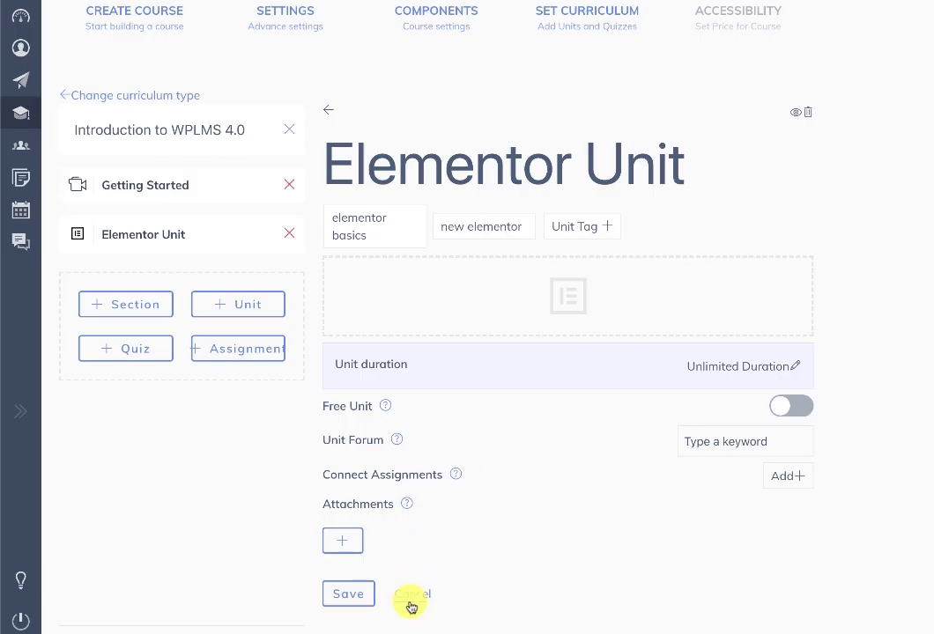
{"action": "left_click", "coordinate": [412, 599]}
{"action": "left_click", "coordinate": [162, 236]}
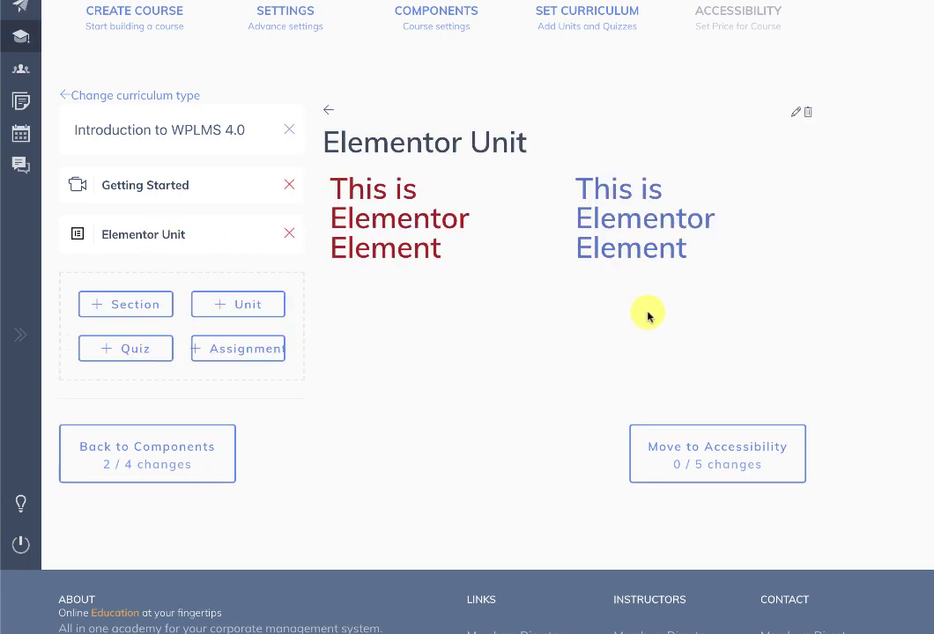
- Open a Simple quiz form from + Quiz and cancel it without saving
{"action": "left_click", "coordinate": [148, 342]}
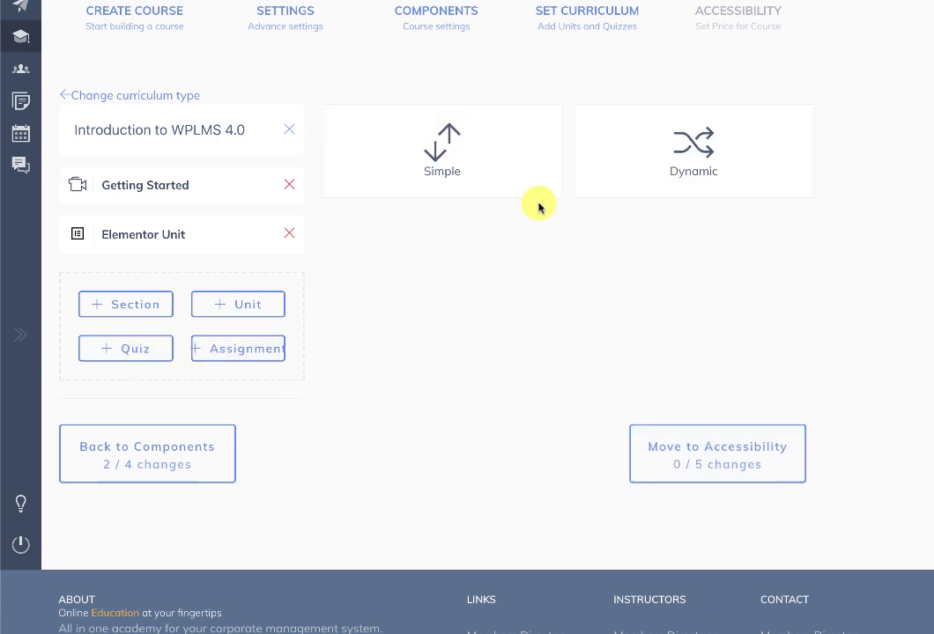
{"action": "scroll", "coordinate": [539, 207], "scroll_direction": "up", "scroll_amount": 2}
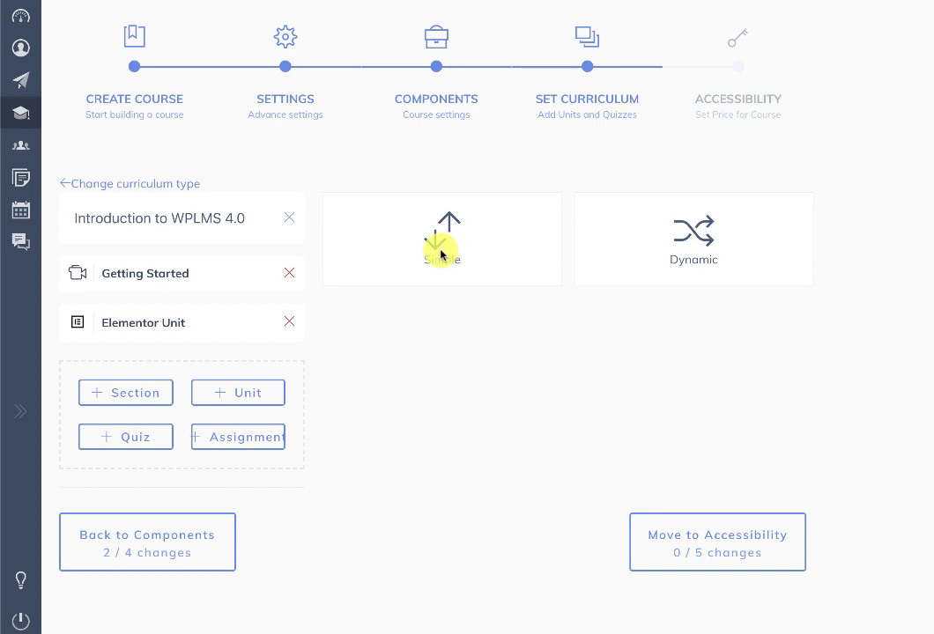
{"action": "left_click", "coordinate": [441, 241]}
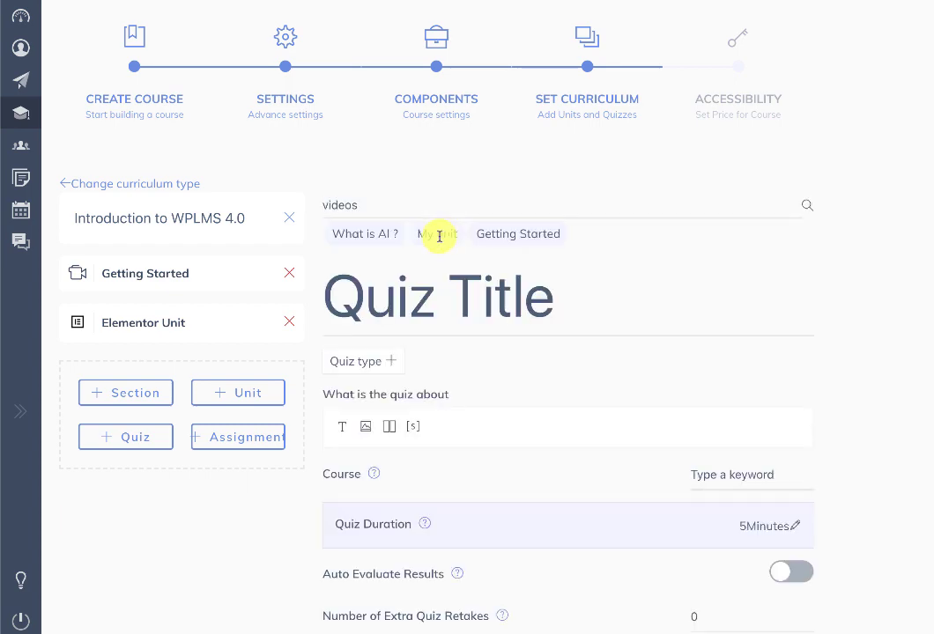
{"action": "scroll", "coordinate": [528, 317], "scroll_direction": "down", "scroll_amount": 8}
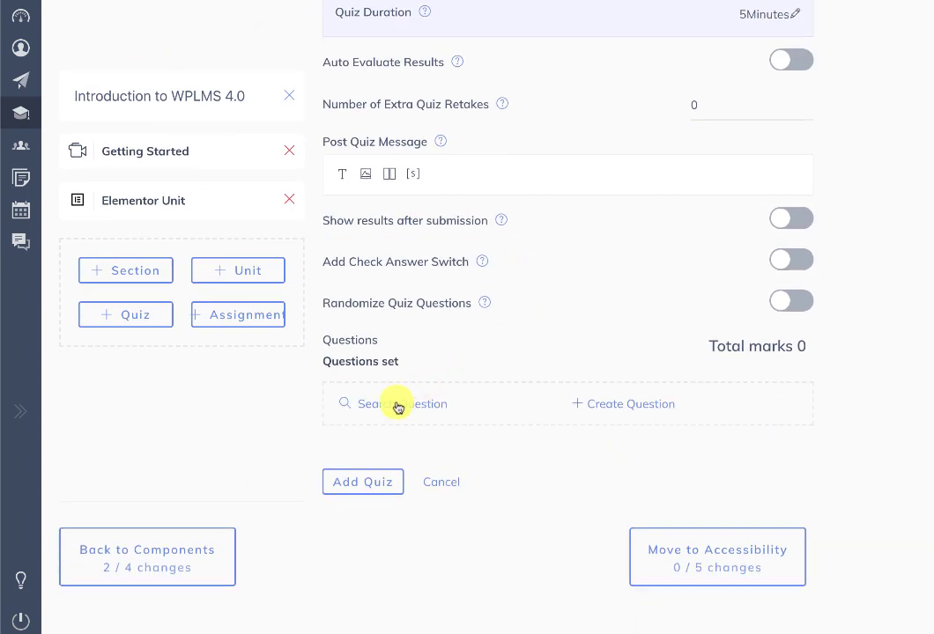
{"action": "scroll", "coordinate": [620, 407], "scroll_direction": "up", "scroll_amount": 6}
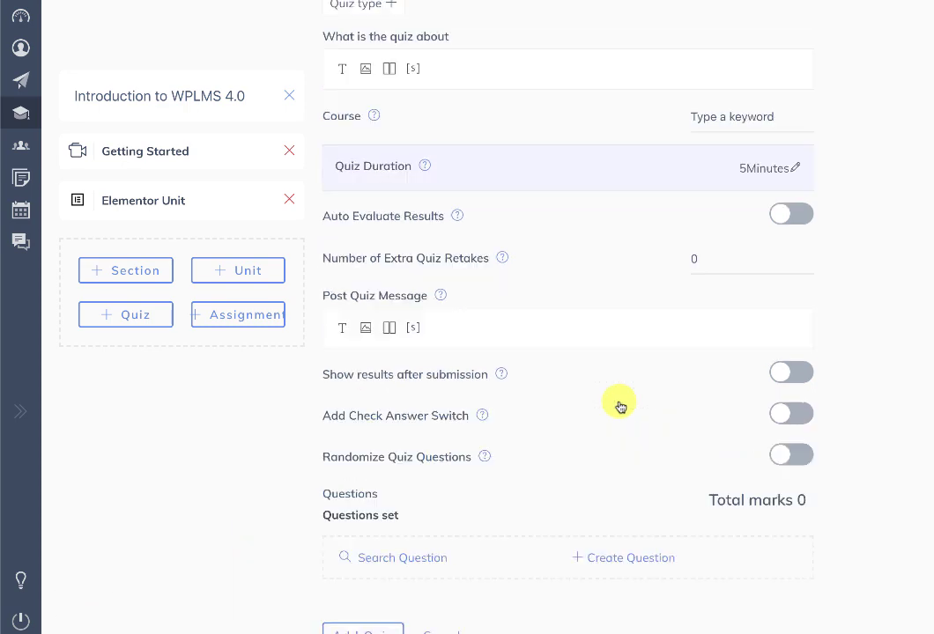
{"action": "scroll", "coordinate": [615, 402], "scroll_direction": "down", "scroll_amount": 5}
{"action": "left_click", "coordinate": [441, 578]}
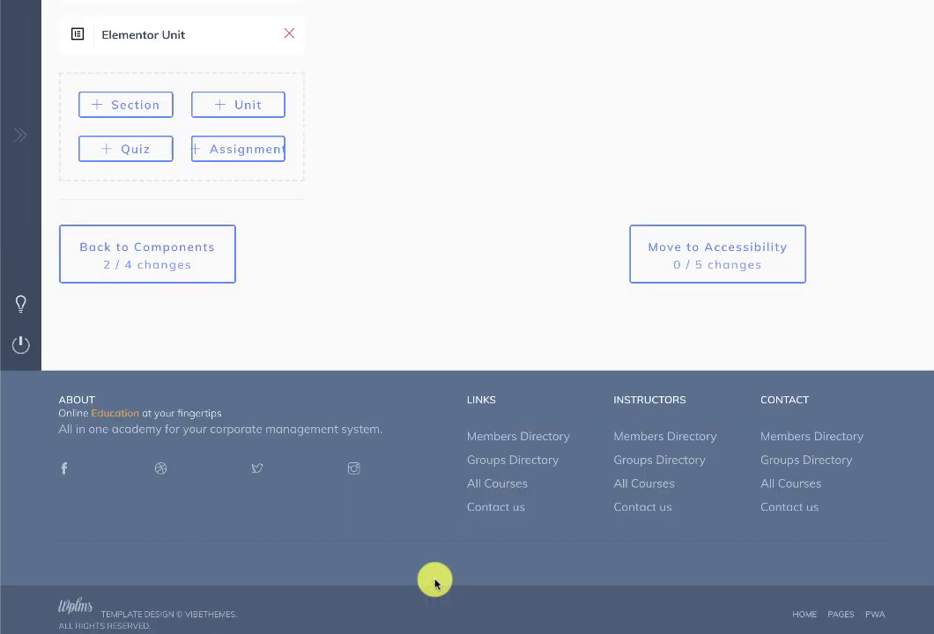
- Try the Dynamic quiz form, cancel it, and bring up the course navigation panel
{"action": "left_click", "coordinate": [650, 244]}
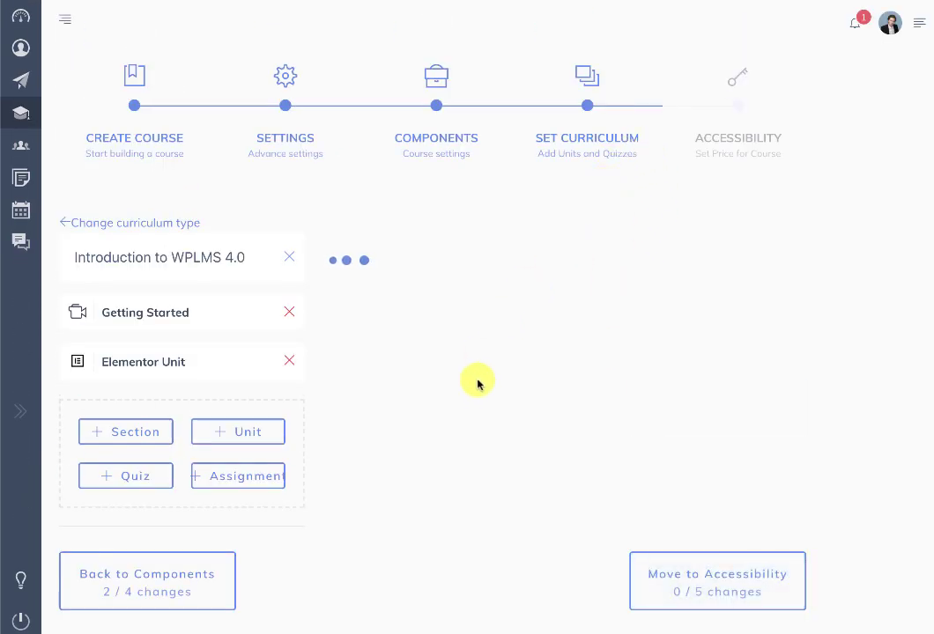
{"action": "left_click", "coordinate": [340, 239]}
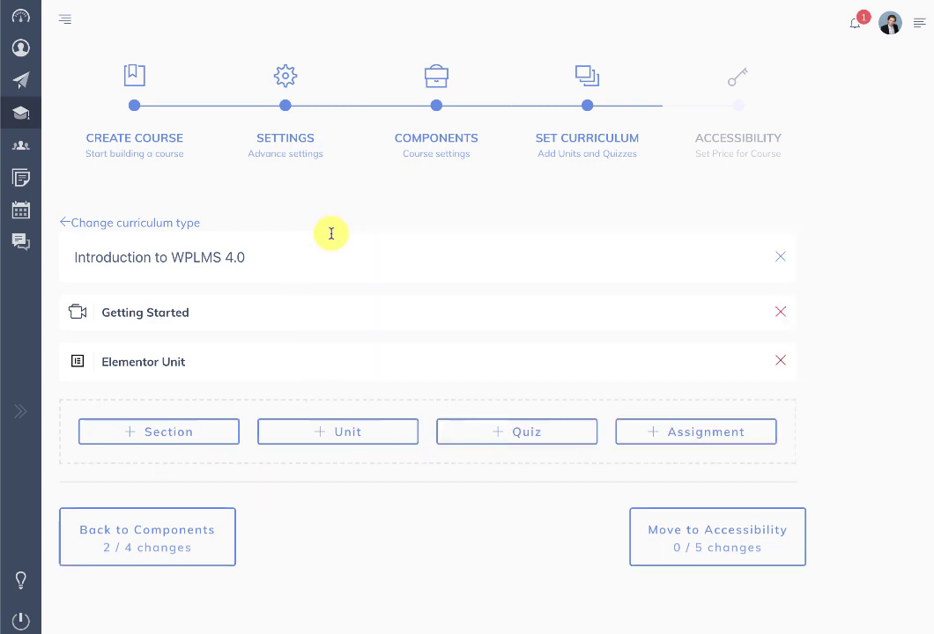
{"action": "left_click", "coordinate": [534, 432]}
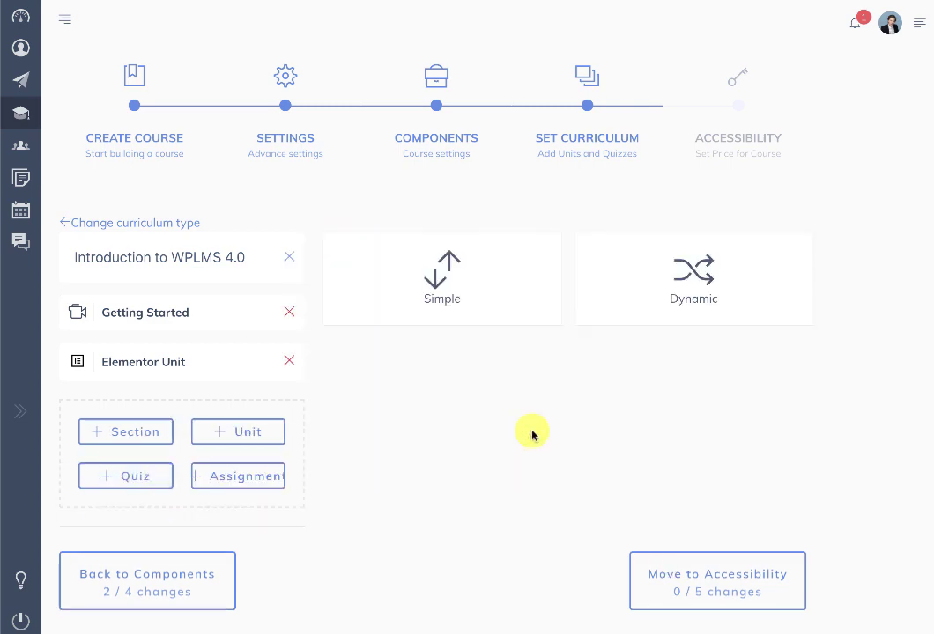
{"action": "left_click", "coordinate": [693, 280]}
{"action": "scroll", "coordinate": [569, 407], "scroll_direction": "down", "scroll_amount": 5}
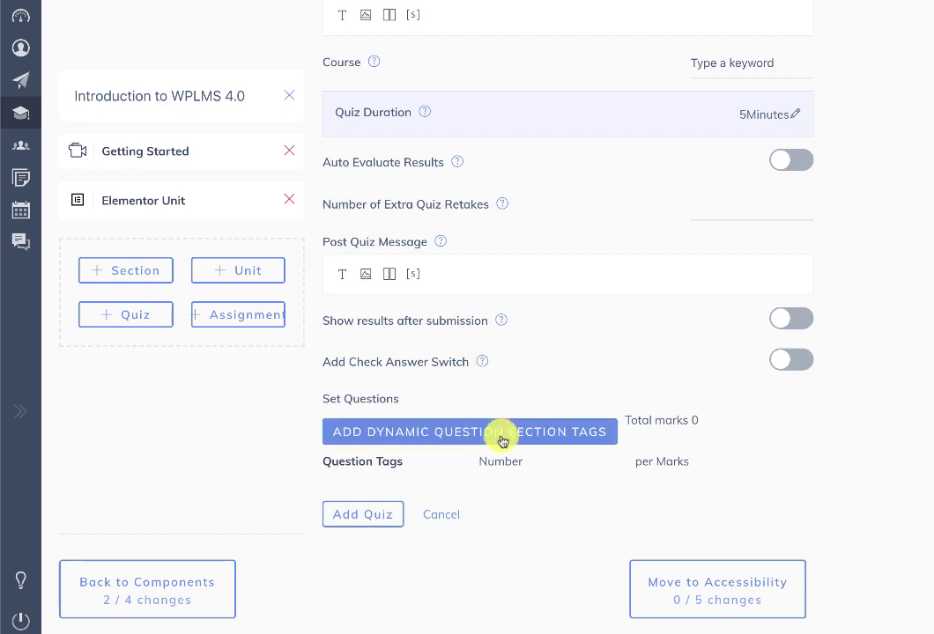
{"action": "left_click", "coordinate": [441, 516]}
{"action": "scroll", "coordinate": [530, 436], "scroll_direction": "up", "scroll_amount": 3}
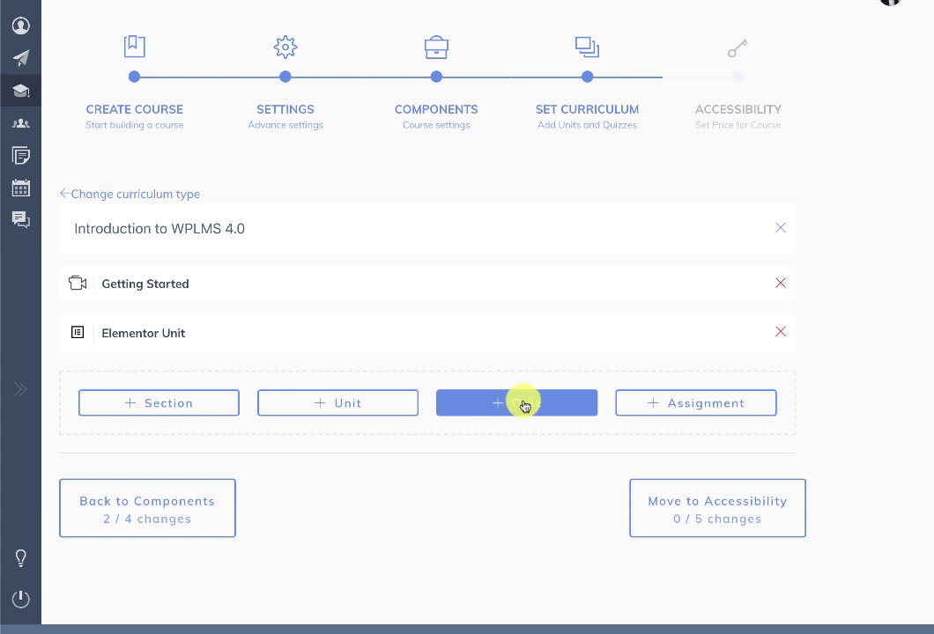
{"action": "scroll", "coordinate": [524, 401], "scroll_direction": "up", "scroll_amount": 1}
{"action": "left_click", "coordinate": [67, 18]}
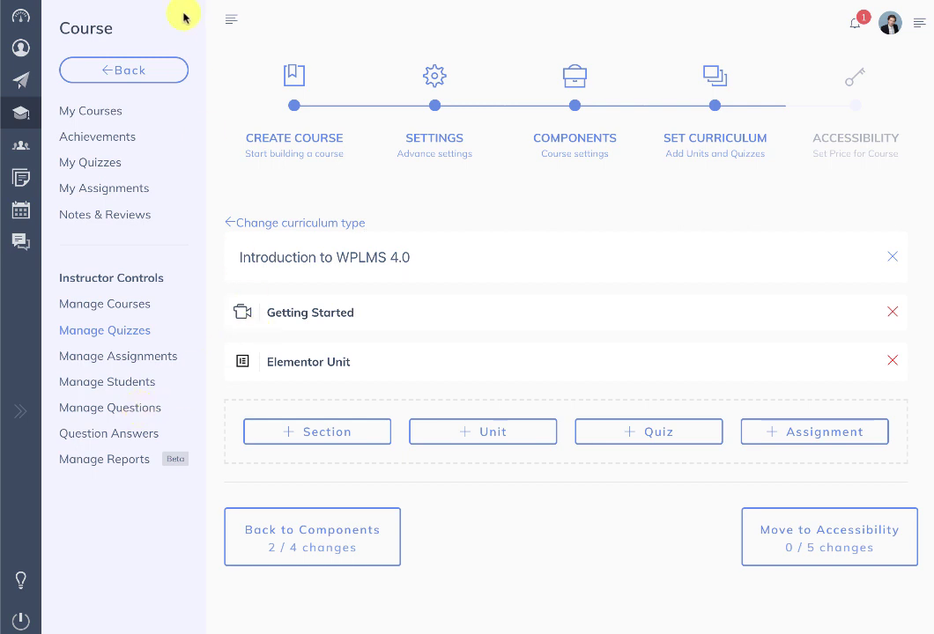
- Start a new Simple quiz in the curriculum and enter its description
{"action": "left_click", "coordinate": [232, 18]}
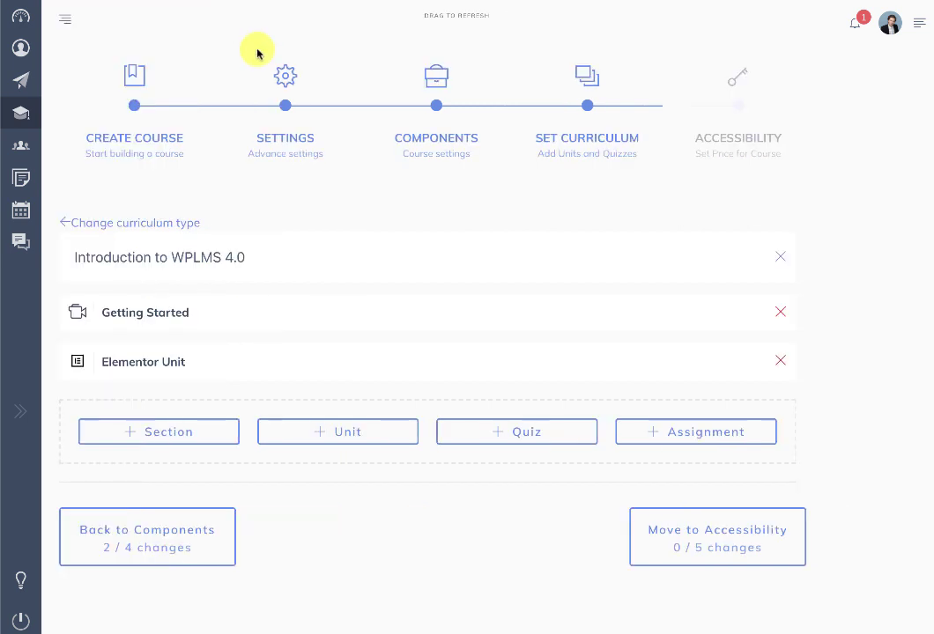
{"action": "left_click", "coordinate": [503, 427]}
{"action": "left_click", "coordinate": [459, 260]}
{"action": "left_click", "coordinate": [419, 335]}
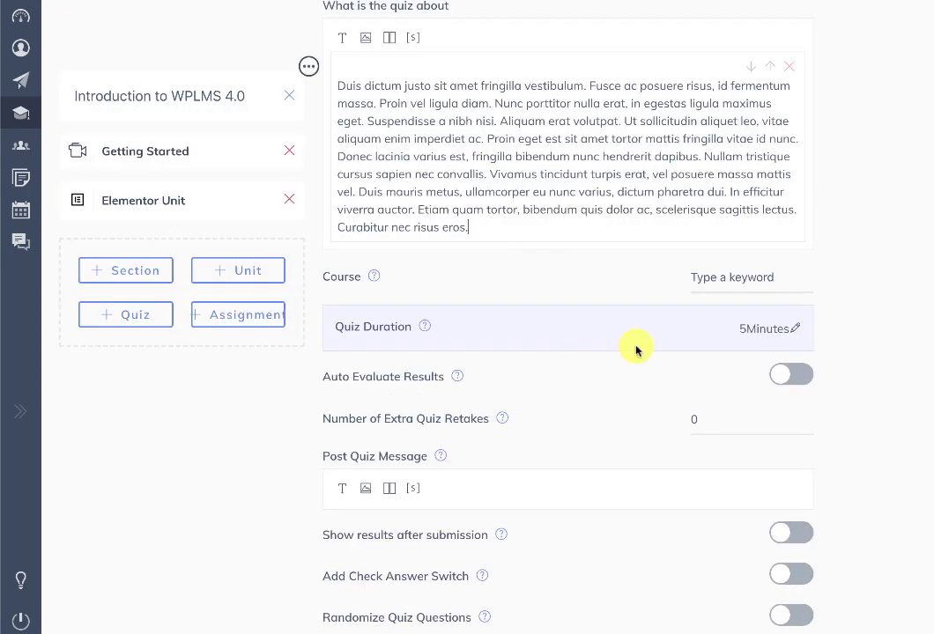
{"action": "mouse_move", "coordinate": [380, 280]}
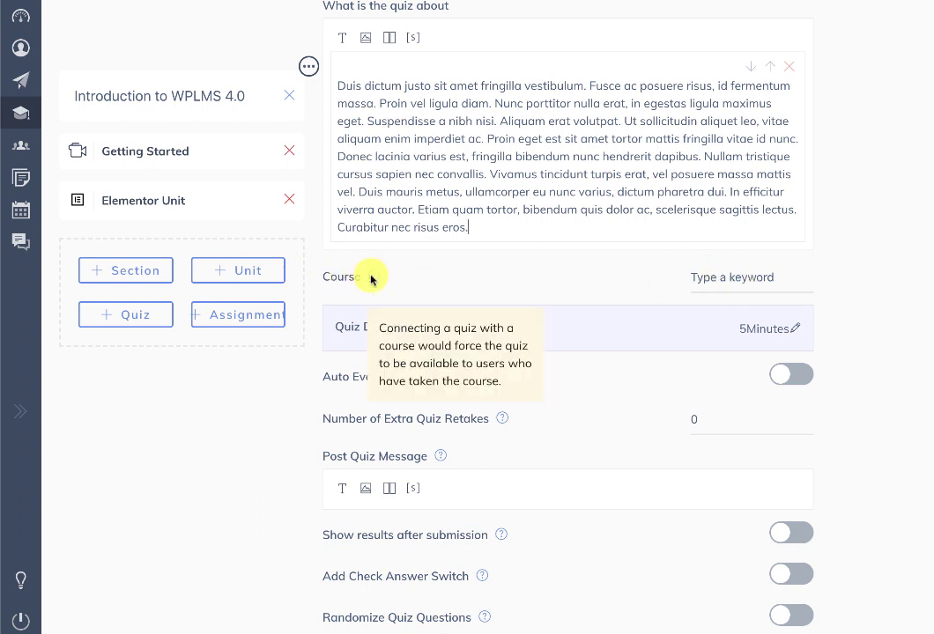
- Set a 10-minute duration, auto evaluation, a post-quiz message, and results shown after submission
{"action": "left_click", "coordinate": [796, 328]}
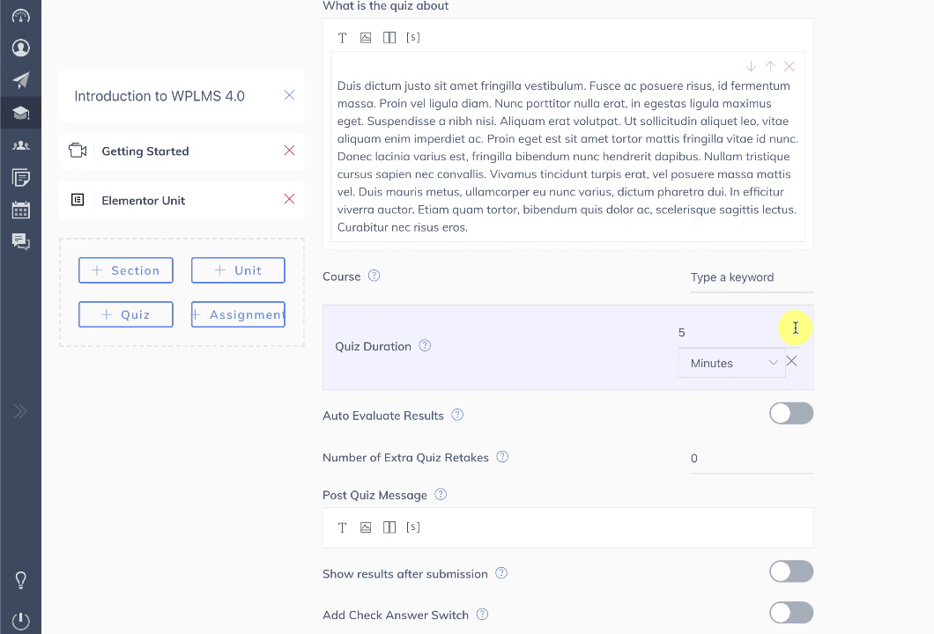
{"action": "left_click", "coordinate": [753, 363]}
{"action": "left_click", "coordinate": [718, 357]}
{"action": "scroll", "coordinate": [756, 337], "scroll_direction": "down", "scroll_amount": 1}
{"action": "left_click", "coordinate": [791, 326]}
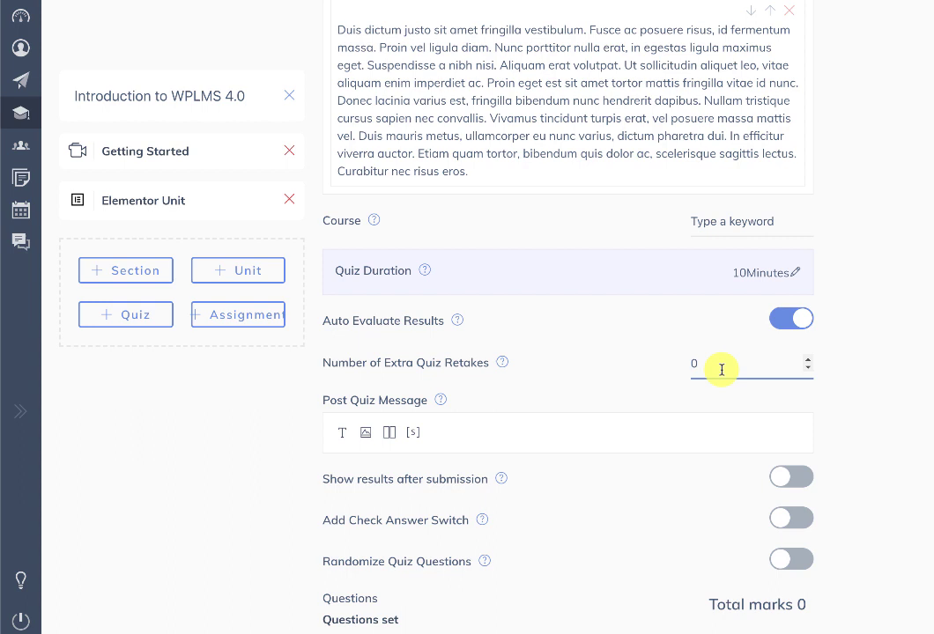
{"action": "scroll", "coordinate": [721, 369], "scroll_direction": "down", "scroll_amount": 17}
{"action": "left_click", "coordinate": [344, 432]}
{"action": "scroll", "coordinate": [352, 406], "scroll_direction": "down", "scroll_amount": 4}
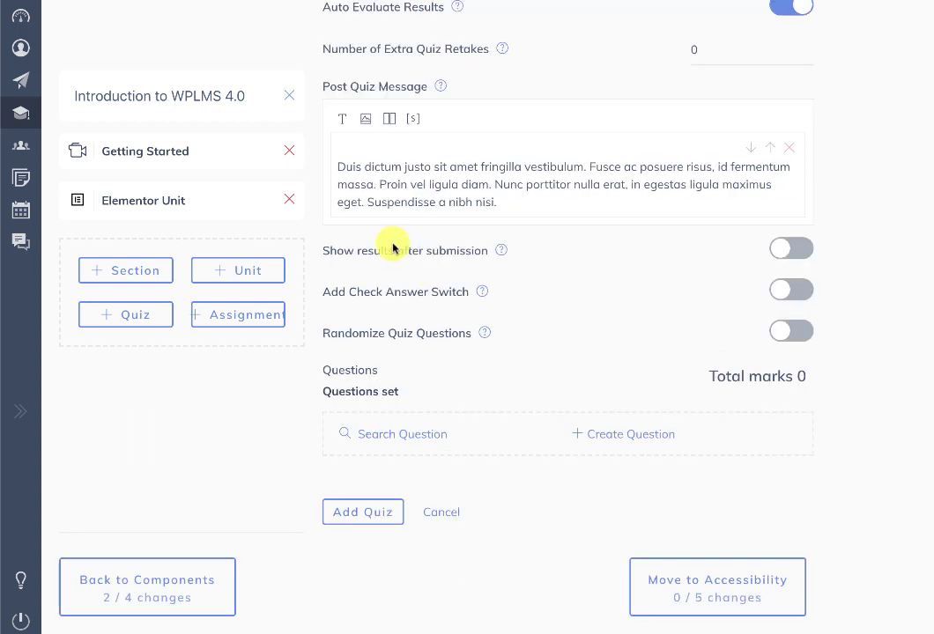
{"action": "left_click", "coordinate": [803, 254]}
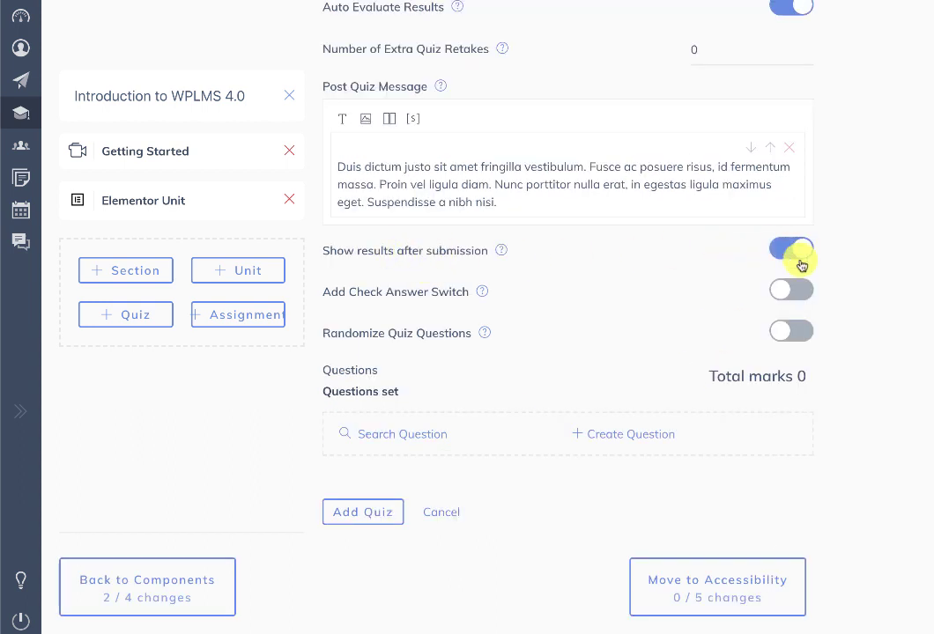
{"action": "mouse_move", "coordinate": [482, 298]}
{"action": "mouse_move", "coordinate": [482, 339]}
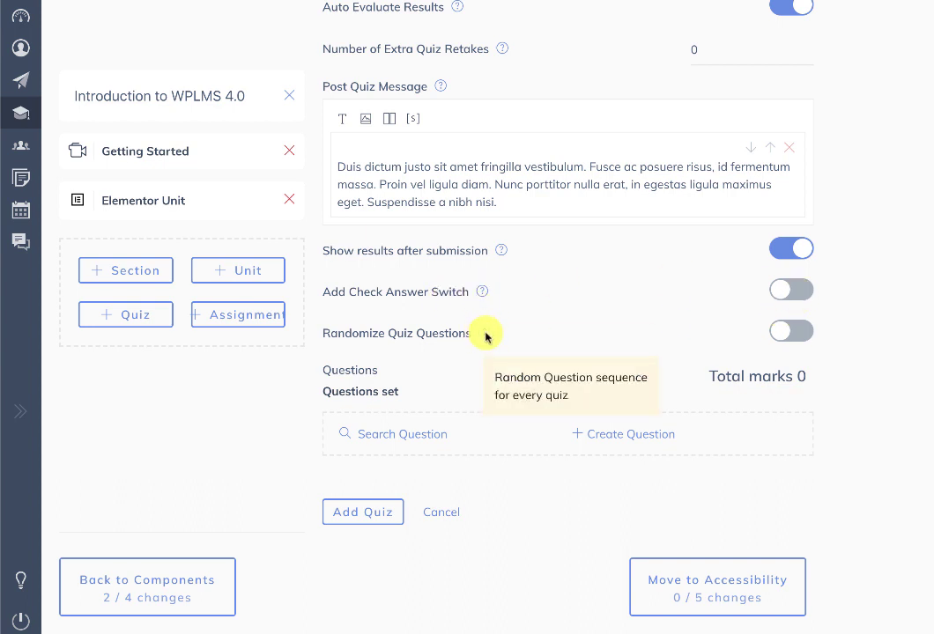
- Start a True False question titled 'True False' with a new 'True false' tag
{"action": "left_click", "coordinate": [606, 435]}
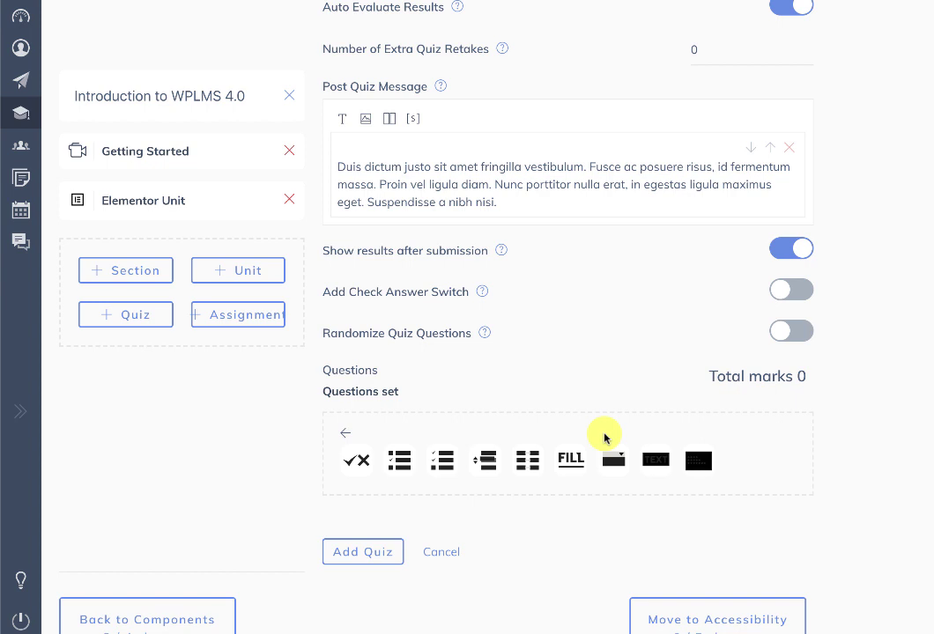
{"action": "scroll", "coordinate": [534, 302], "scroll_direction": "down", "scroll_amount": 3}
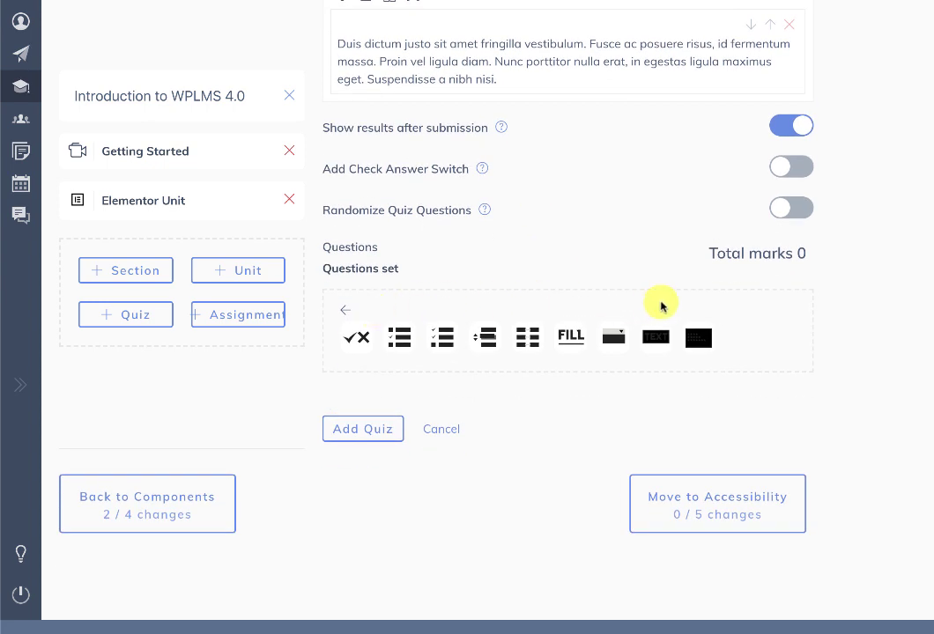
{"action": "left_click", "coordinate": [356, 336]}
{"action": "left_click", "coordinate": [434, 394]}
{"action": "type", "text": "True"}
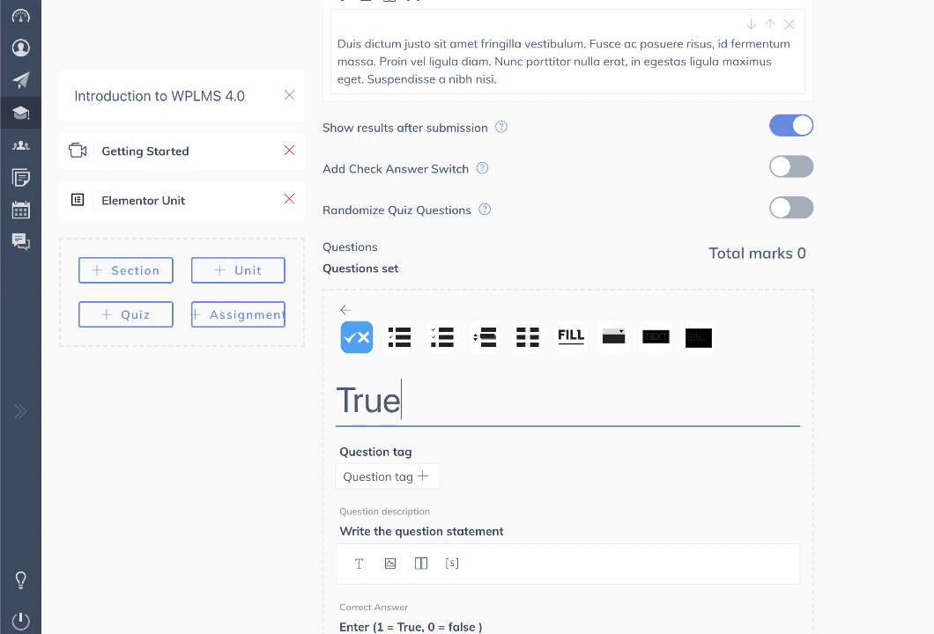
{"action": "type", "text": " False"}
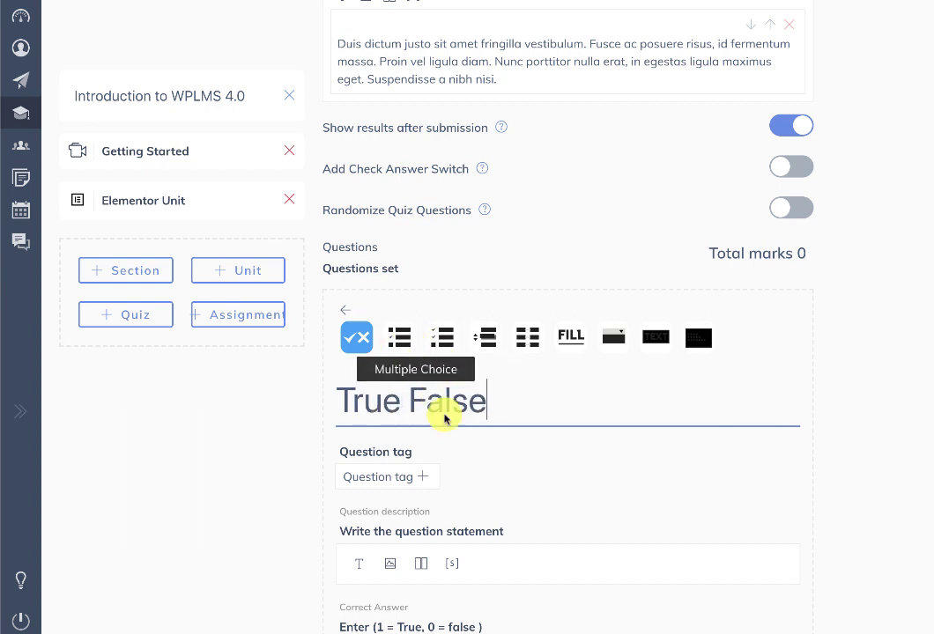
{"action": "scroll", "coordinate": [486, 454], "scroll_direction": "down", "scroll_amount": 1}
{"action": "left_click", "coordinate": [386, 398]}
{"action": "left_click", "coordinate": [381, 427]}
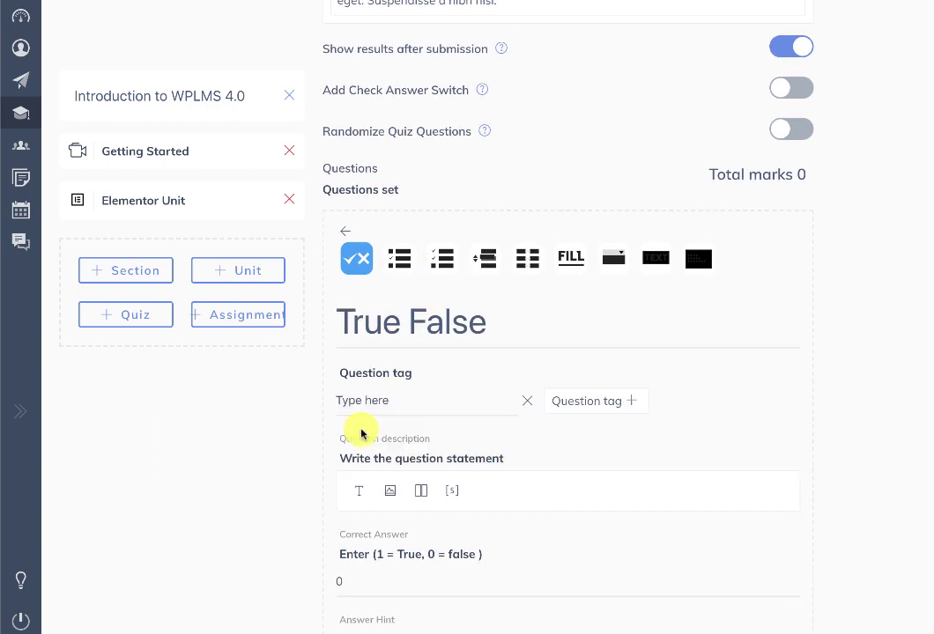
{"action": "type", "text": "True"}
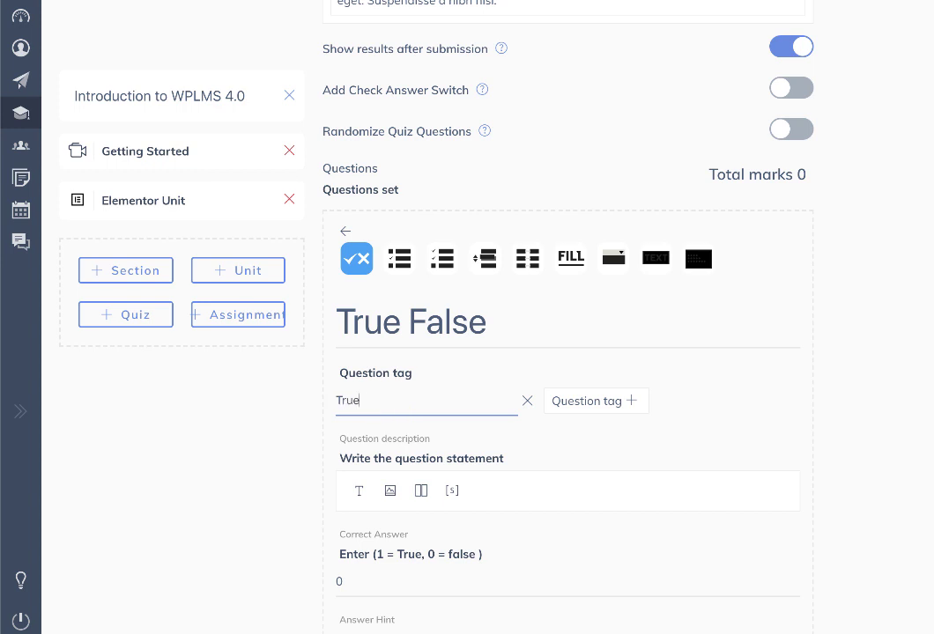
{"action": "type", "text": " false"}
- Paste in the question description, create the question, and give it 5 marks
{"action": "left_click", "coordinate": [361, 493]}
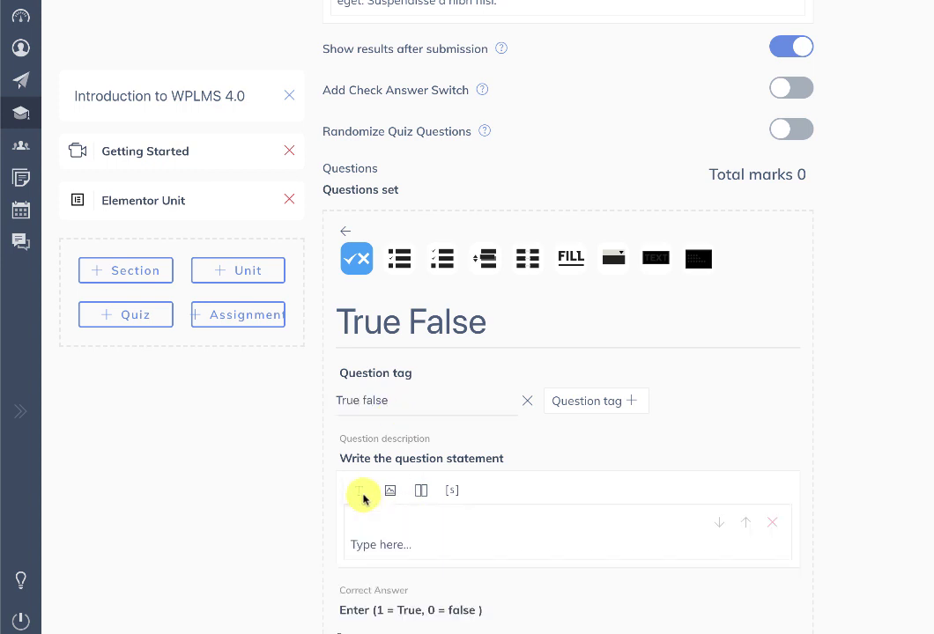
{"action": "left_click", "coordinate": [381, 540]}
{"action": "key", "text": "ctrl+v"}
{"action": "scroll", "coordinate": [574, 477], "scroll_direction": "down", "scroll_amount": 3}
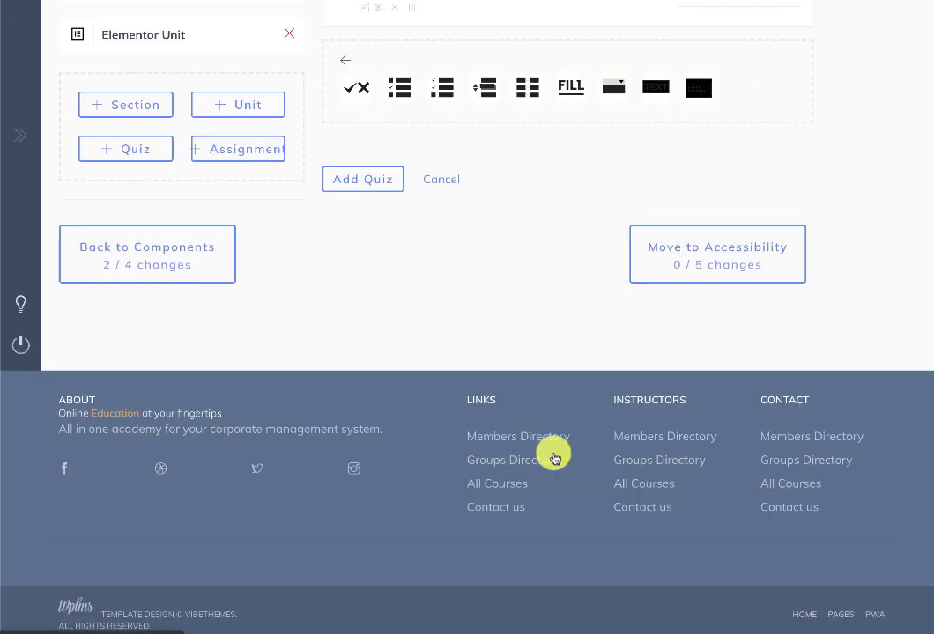
{"action": "scroll", "coordinate": [584, 446], "scroll_direction": "up", "scroll_amount": 1}
{"action": "scroll", "coordinate": [583, 446], "scroll_direction": "up", "scroll_amount": 3}
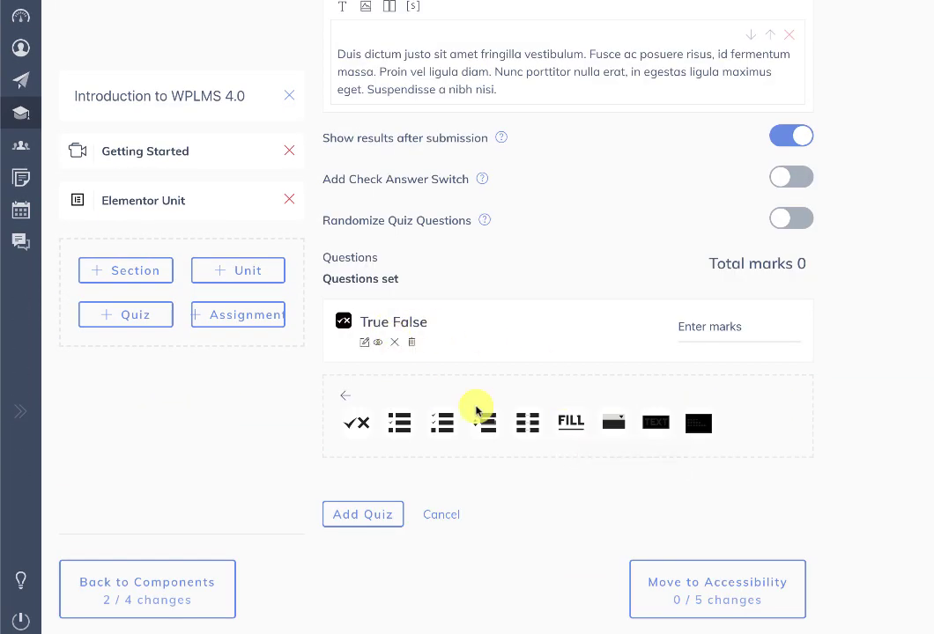
{"action": "left_click", "coordinate": [751, 331]}
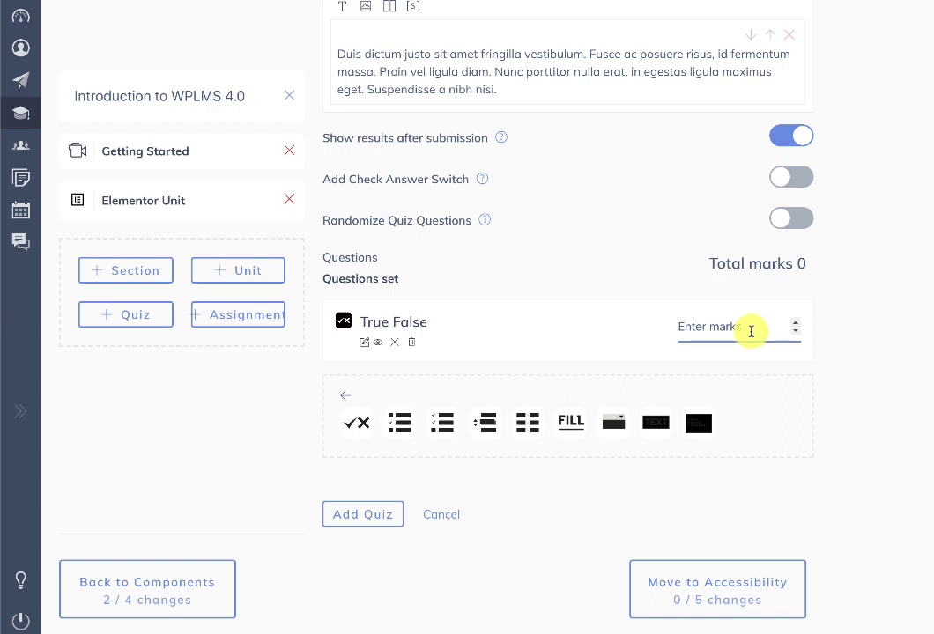
{"action": "type", "text": "5"}
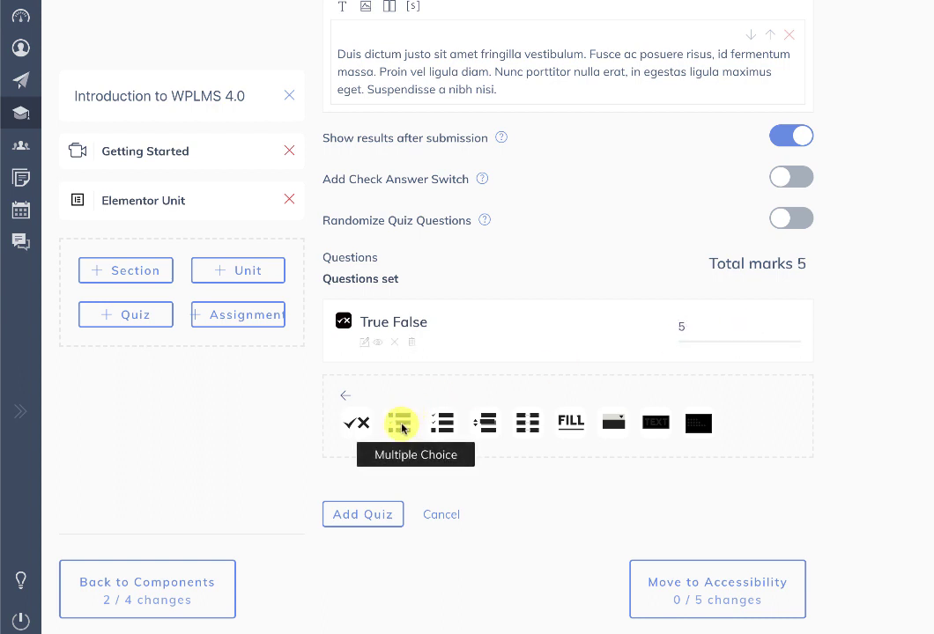
{"action": "left_click", "coordinate": [401, 423]}
- Create the 'MCC' multiple-choice question with a third option 'asdasda', correct choice 2, and hint
{"action": "left_click", "coordinate": [393, 492]}
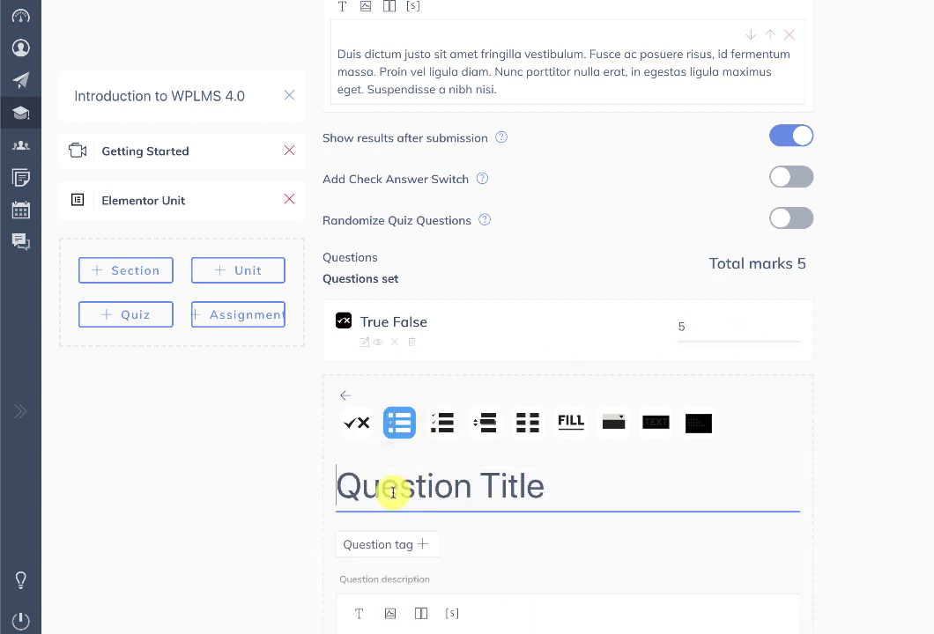
{"action": "type", "text": "MCC"}
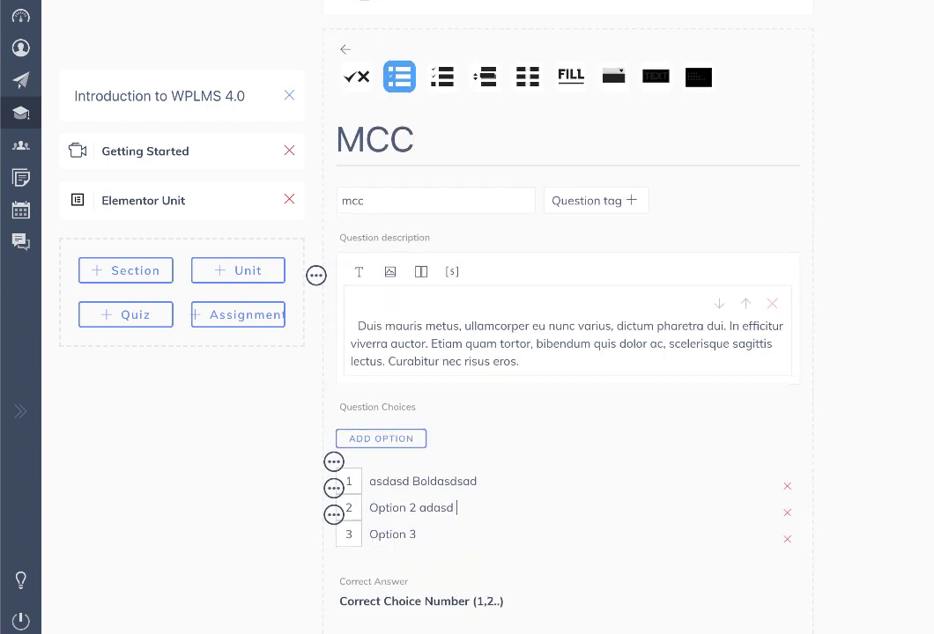
{"action": "left_click", "coordinate": [421, 514]}
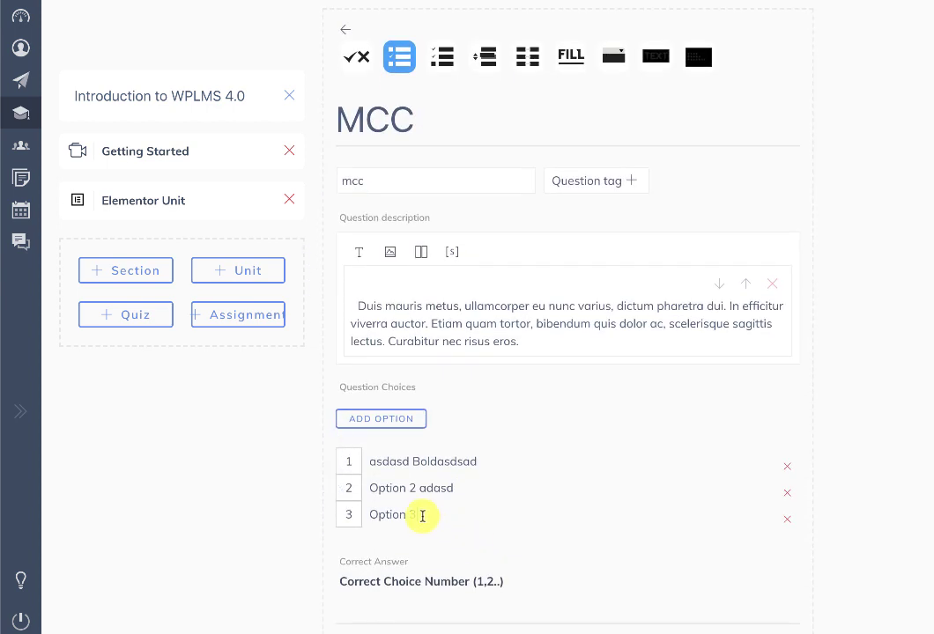
{"action": "type", "text": "asdasda"}
{"action": "scroll", "coordinate": [500, 475], "scroll_direction": "down", "scroll_amount": 1}
{"action": "left_click", "coordinate": [389, 522]}
{"action": "type", "text": "32"}
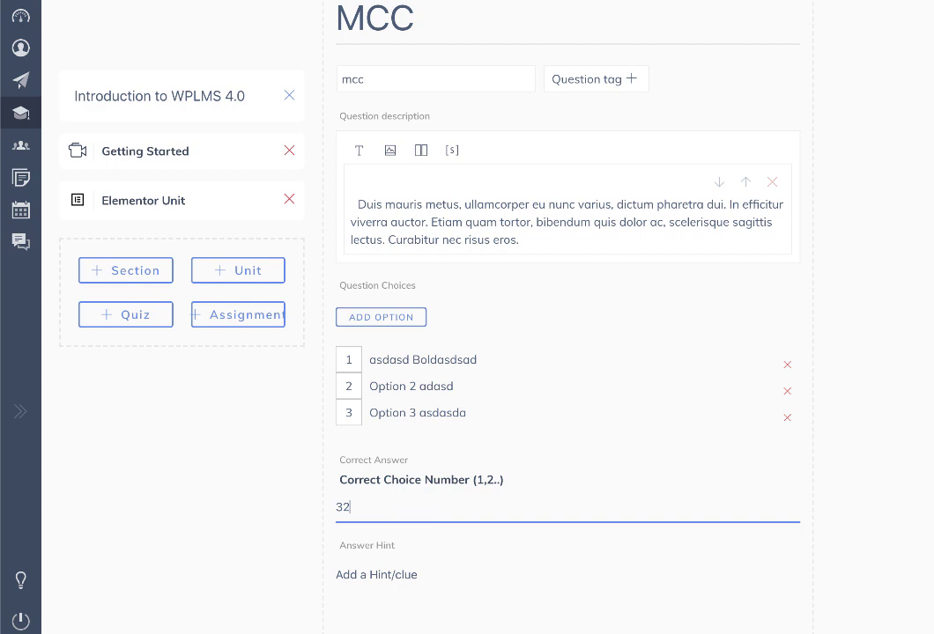
{"action": "type", "text": "2"}
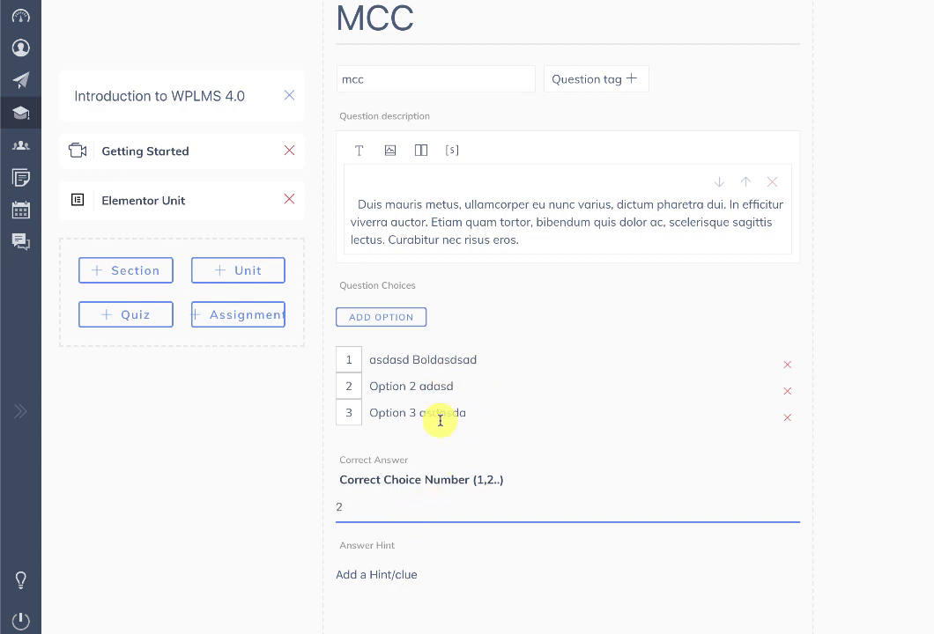
{"action": "scroll", "coordinate": [440, 417], "scroll_direction": "down", "scroll_amount": 3}
{"action": "left_click", "coordinate": [380, 446]}
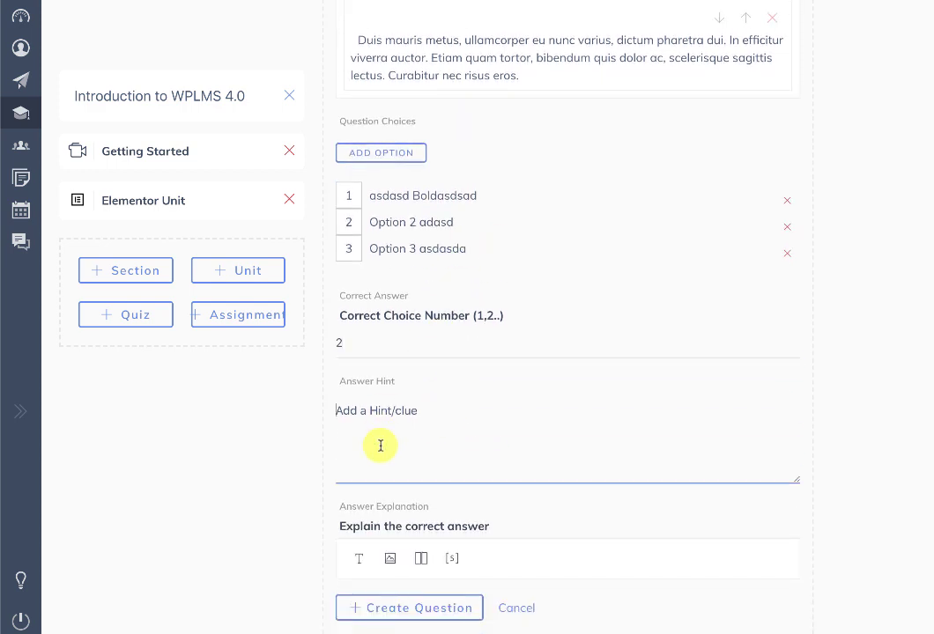
{"action": "left_click", "coordinate": [409, 615]}
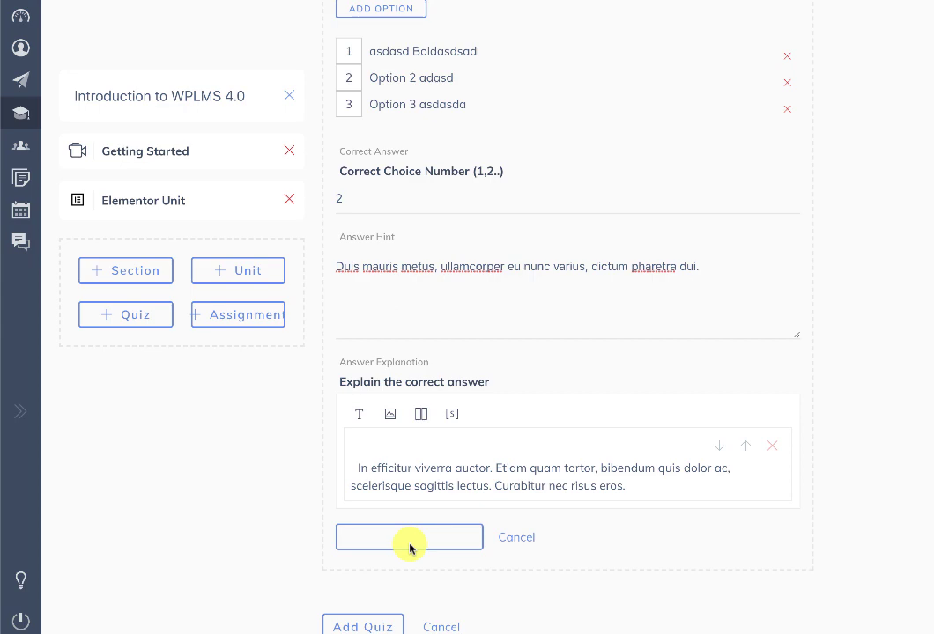
- Give the MCC question 10 marks and save the WPLMS 4.0 Quiz into the curriculum
{"action": "scroll", "coordinate": [412, 573], "scroll_direction": "up", "scroll_amount": 2}
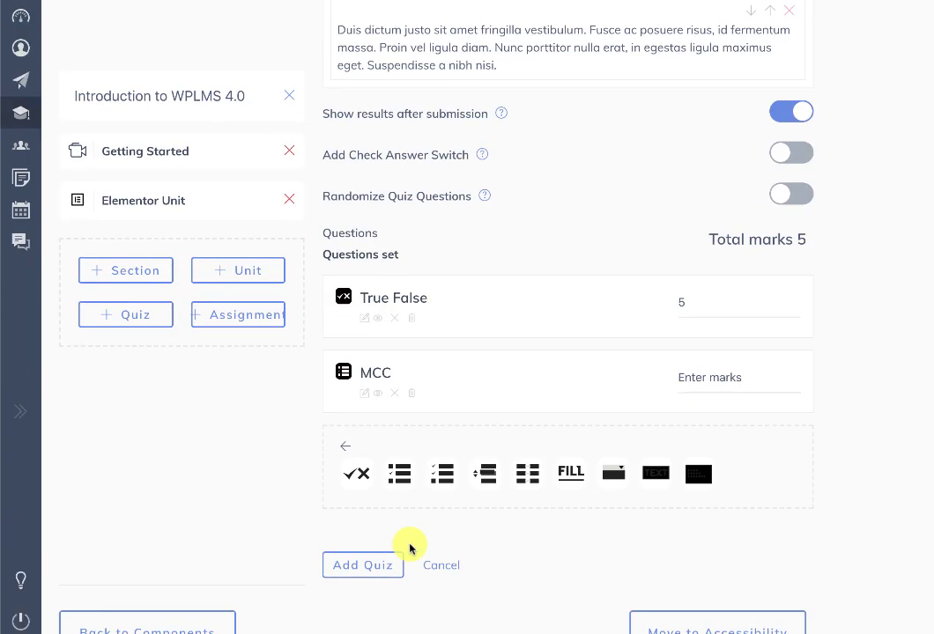
{"action": "left_click", "coordinate": [702, 375]}
{"action": "type", "text": "10"}
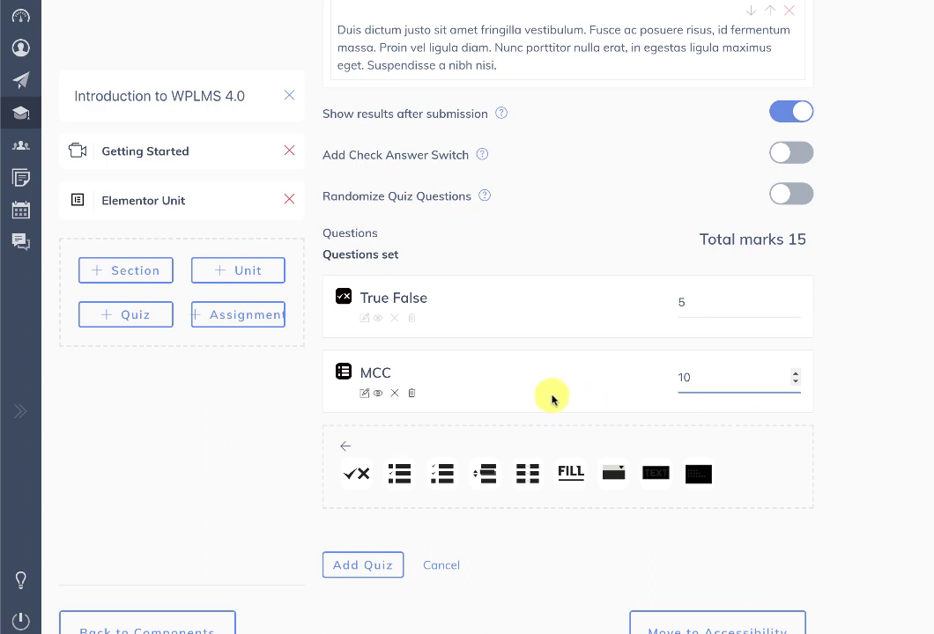
{"action": "scroll", "coordinate": [553, 399], "scroll_direction": "down", "scroll_amount": 1}
{"action": "left_click", "coordinate": [356, 393]}
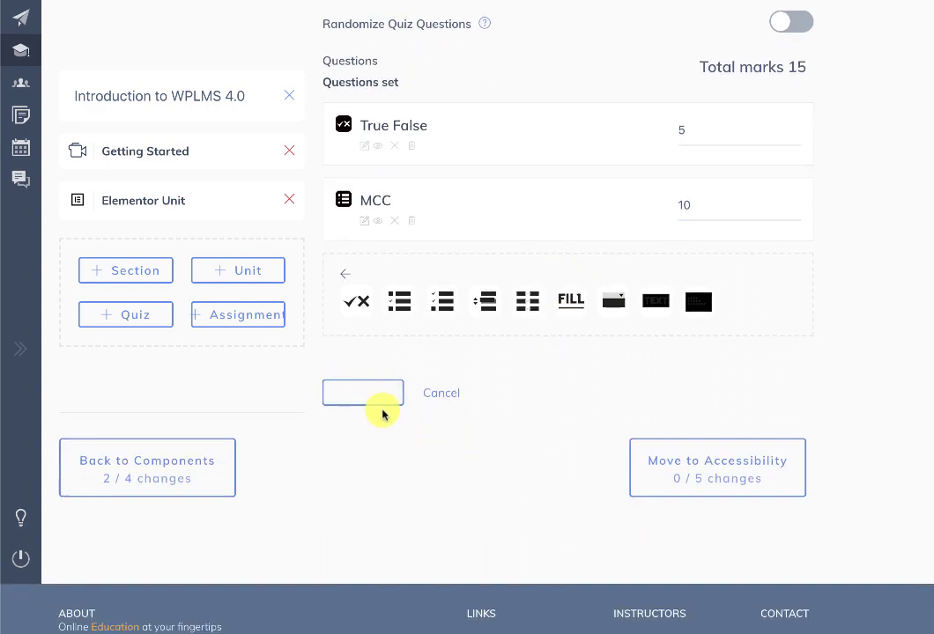
{"action": "scroll", "coordinate": [363, 401], "scroll_direction": "up", "scroll_amount": 3}
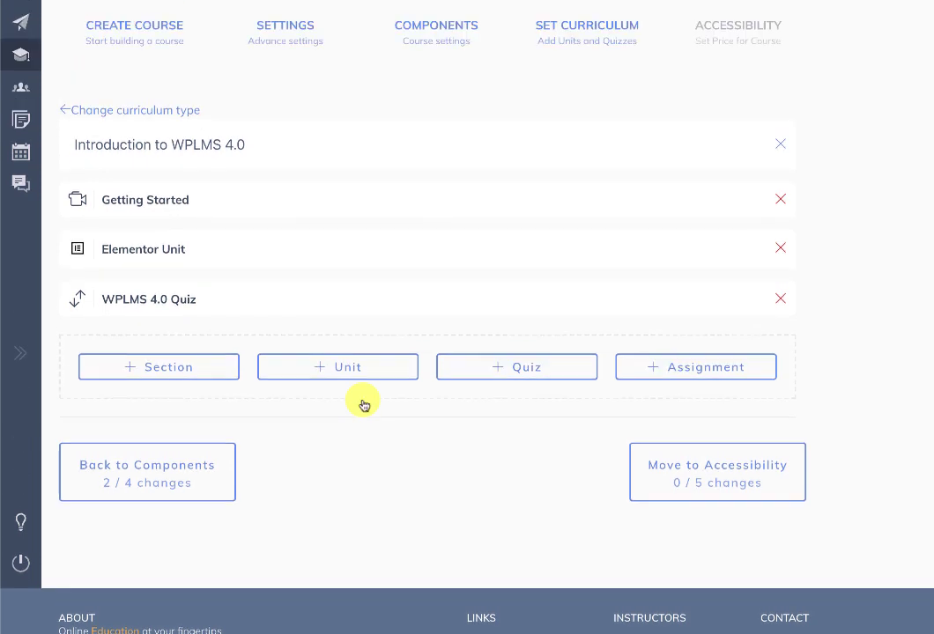
{"action": "scroll", "coordinate": [563, 319], "scroll_direction": "down", "scroll_amount": 1}
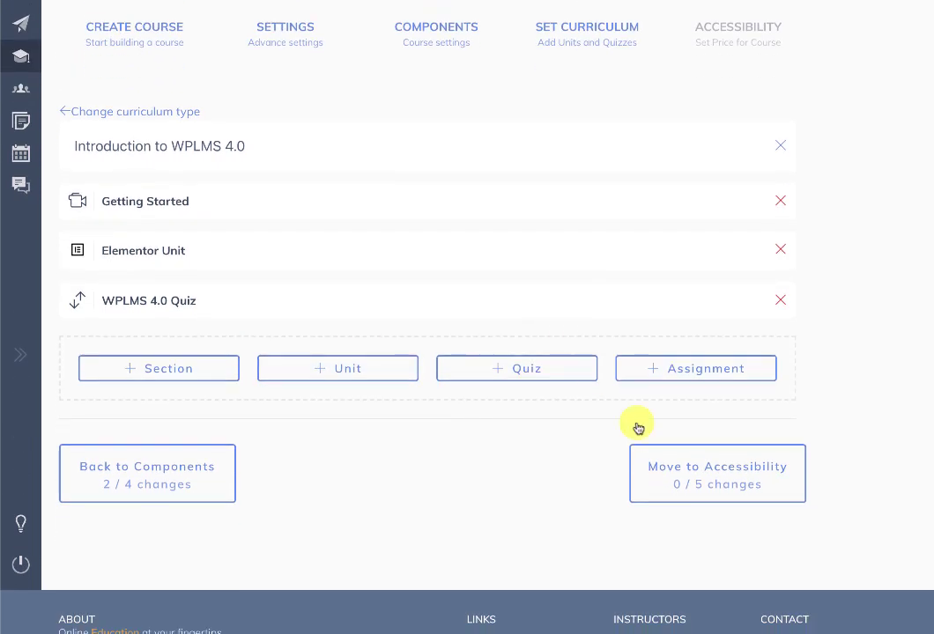
{"action": "left_click", "coordinate": [691, 476]}
- Leave the course product at No Price, switch on Free Course, and publish Design Dynamics
{"action": "scroll", "coordinate": [692, 475], "scroll_direction": "up", "scroll_amount": 2}
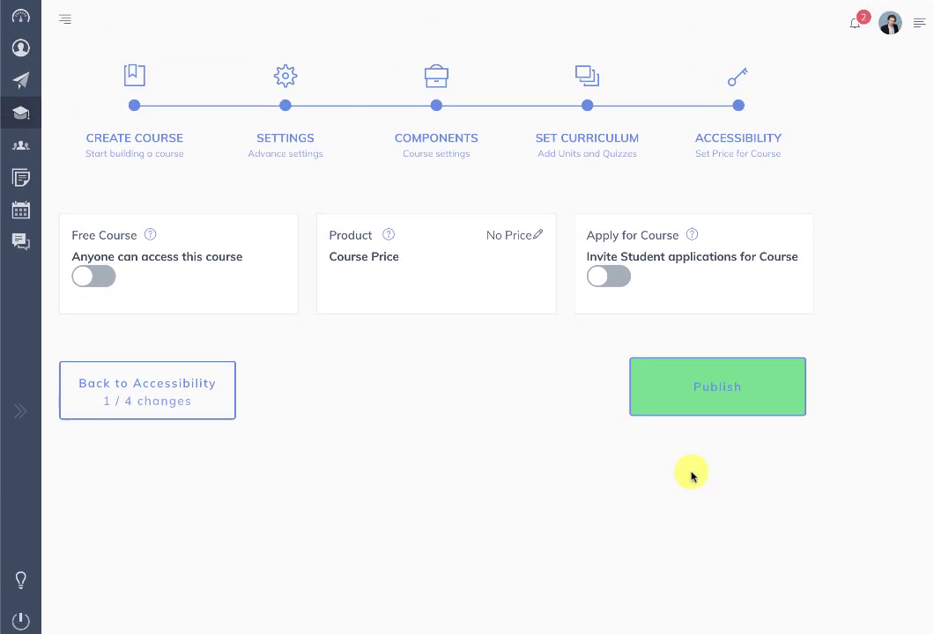
{"action": "mouse_move", "coordinate": [146, 238]}
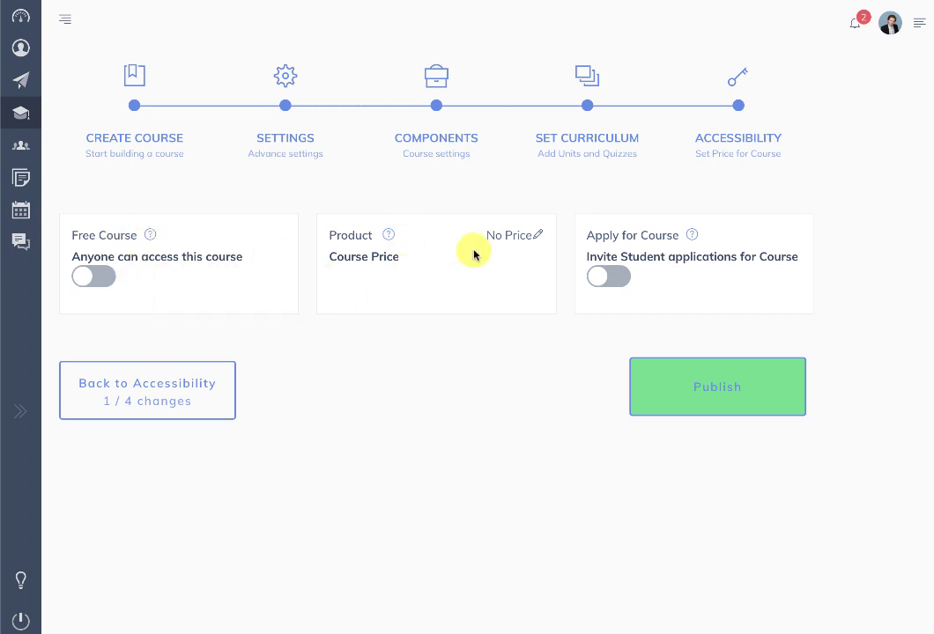
{"action": "left_click", "coordinate": [534, 238]}
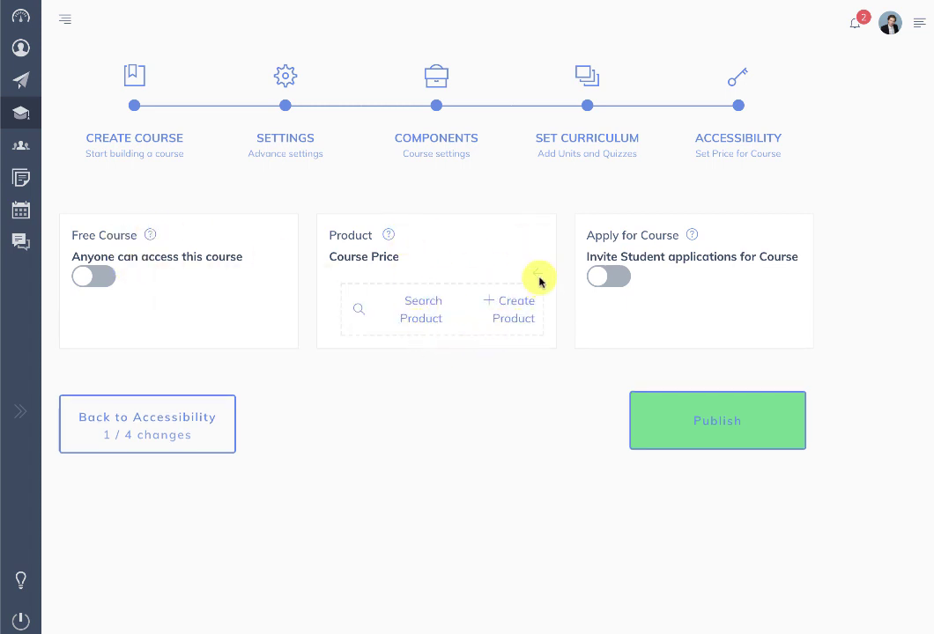
{"action": "left_click", "coordinate": [538, 277]}
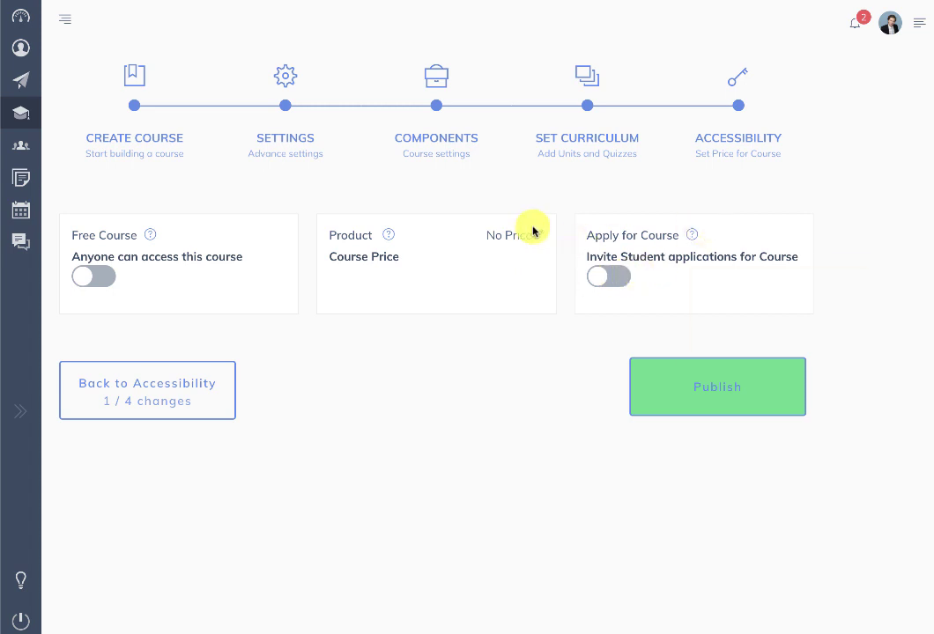
{"action": "left_click", "coordinate": [537, 234]}
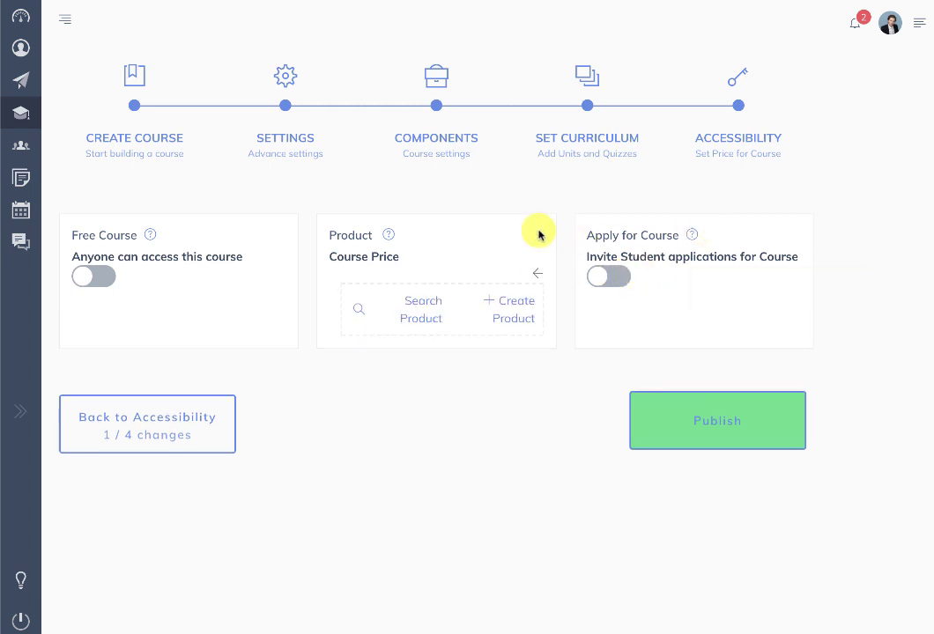
{"action": "left_click", "coordinate": [539, 275]}
{"action": "mouse_move", "coordinate": [689, 236]}
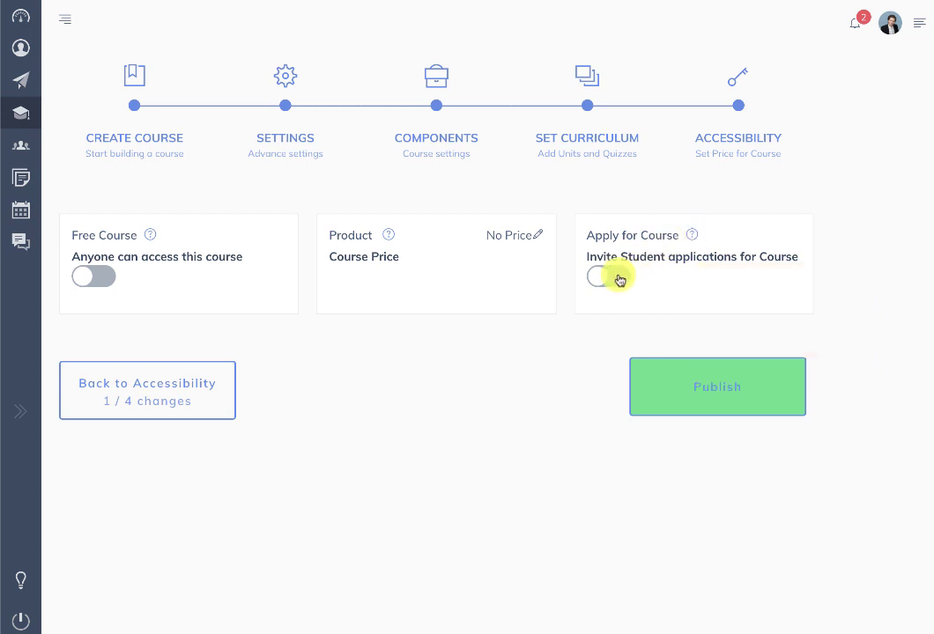
{"action": "left_click", "coordinate": [109, 277]}
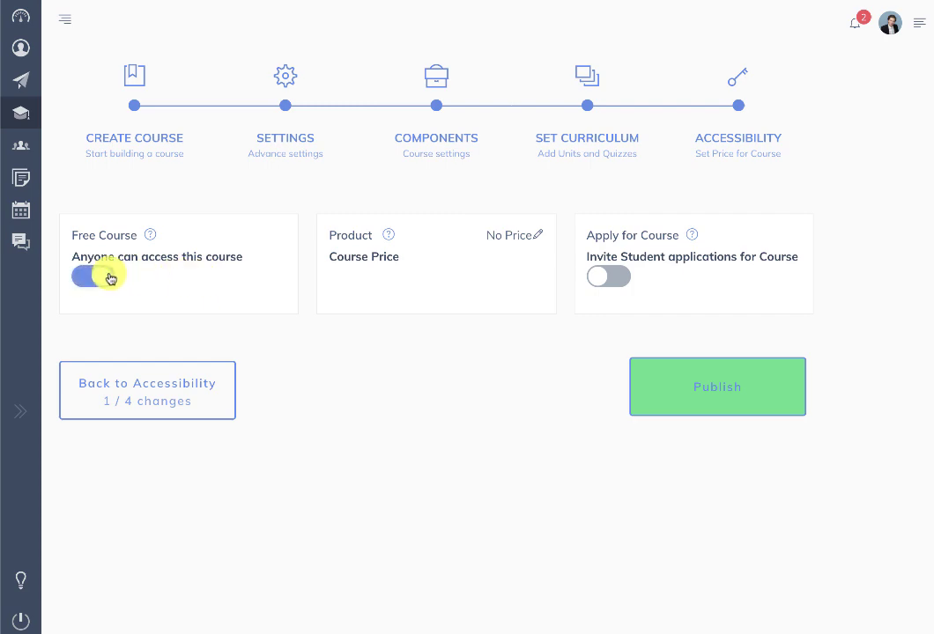
{"action": "left_click", "coordinate": [720, 389]}
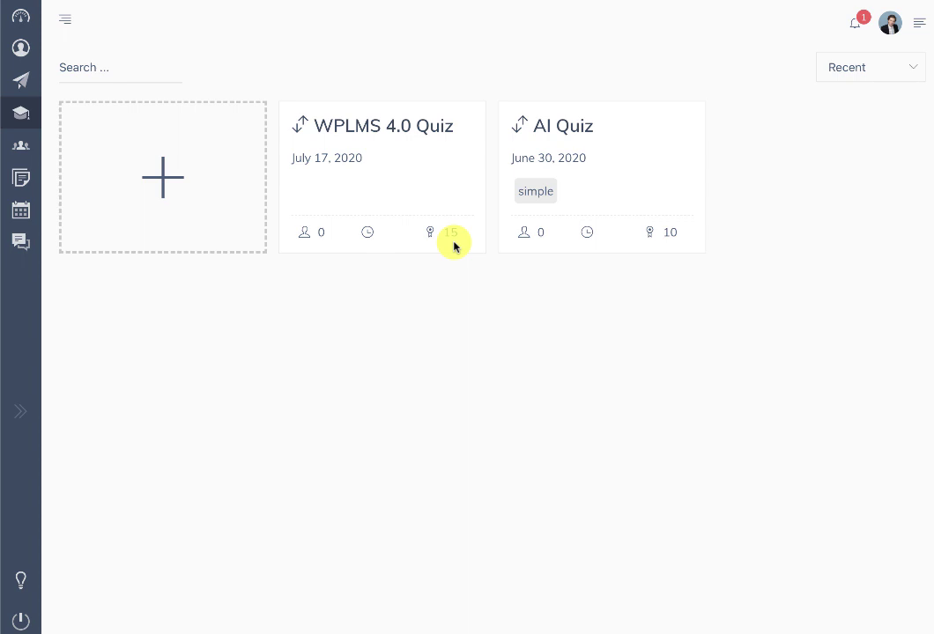
- Inspect the WPLMS 4.0 Quiz's edit form (10 minutes, 15 marks), then go to Manage Courses
{"action": "left_click", "coordinate": [66, 19]}
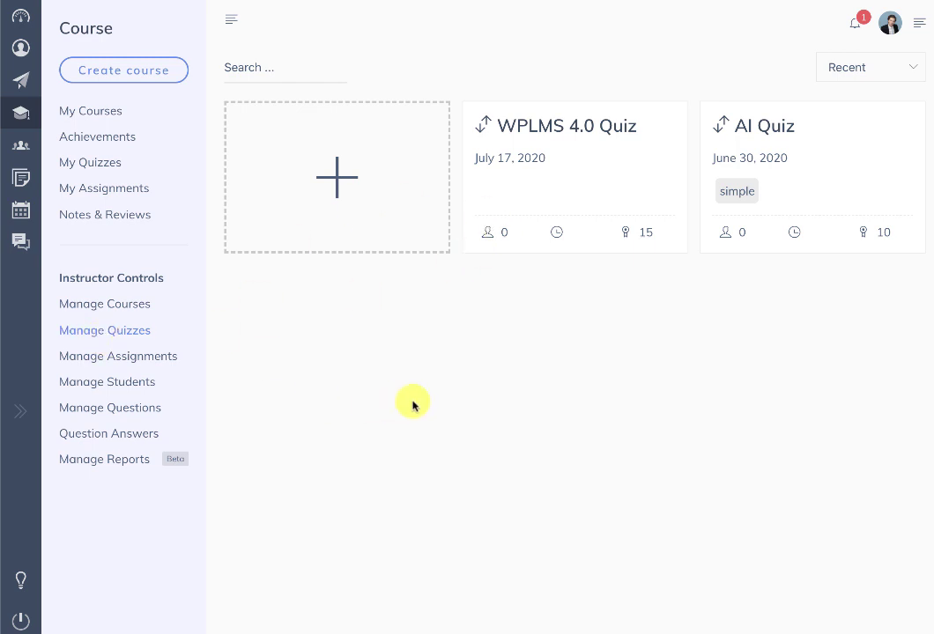
{"action": "left_click", "coordinate": [546, 126]}
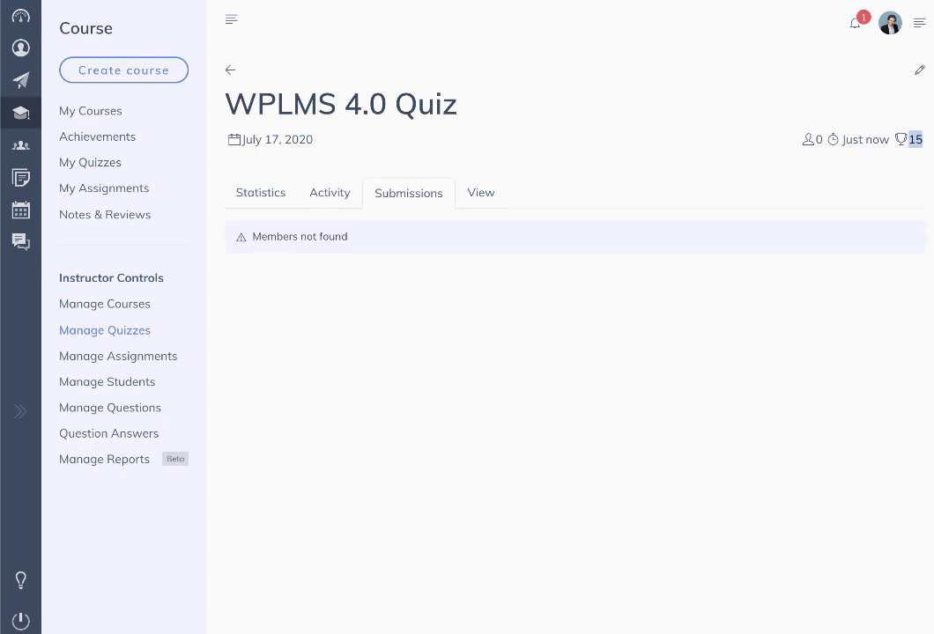
{"action": "left_click", "coordinate": [916, 73]}
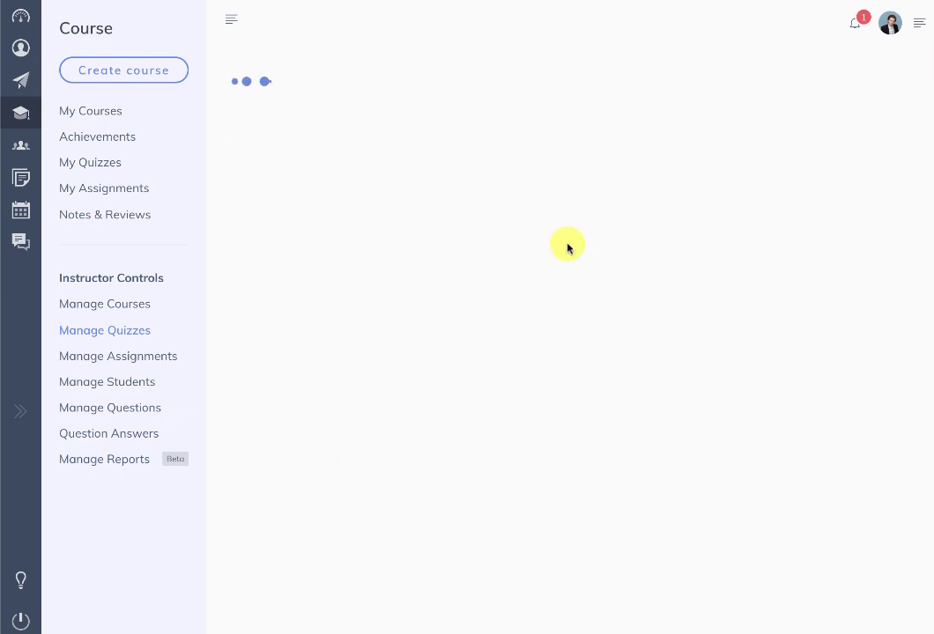
{"action": "scroll", "coordinate": [567, 244], "scroll_direction": "down", "scroll_amount": 5}
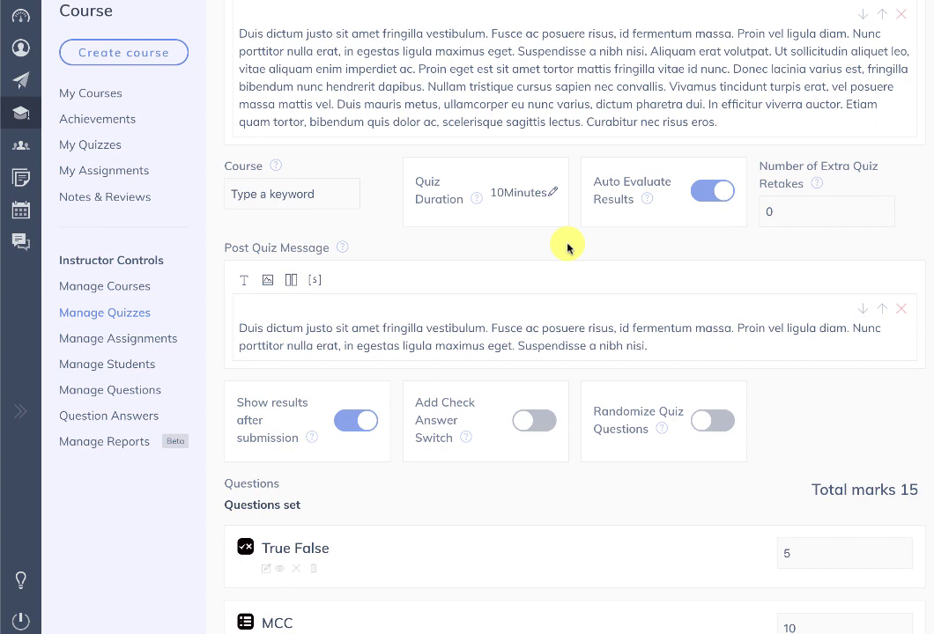
{"action": "left_click", "coordinate": [111, 304]}
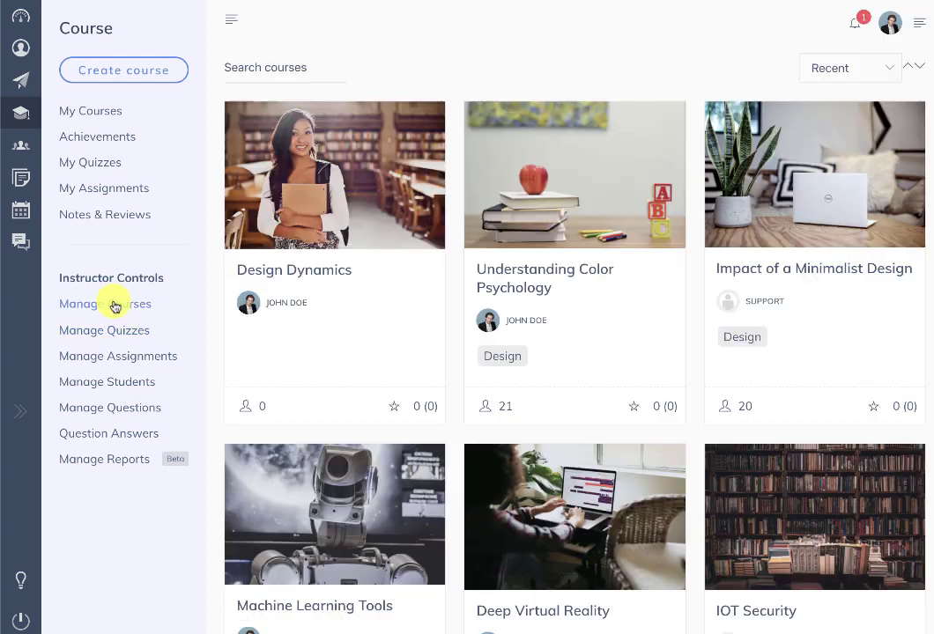
- Open the Design Dynamics course, check its activity log, then its Announcements & News
{"action": "left_click", "coordinate": [323, 268]}
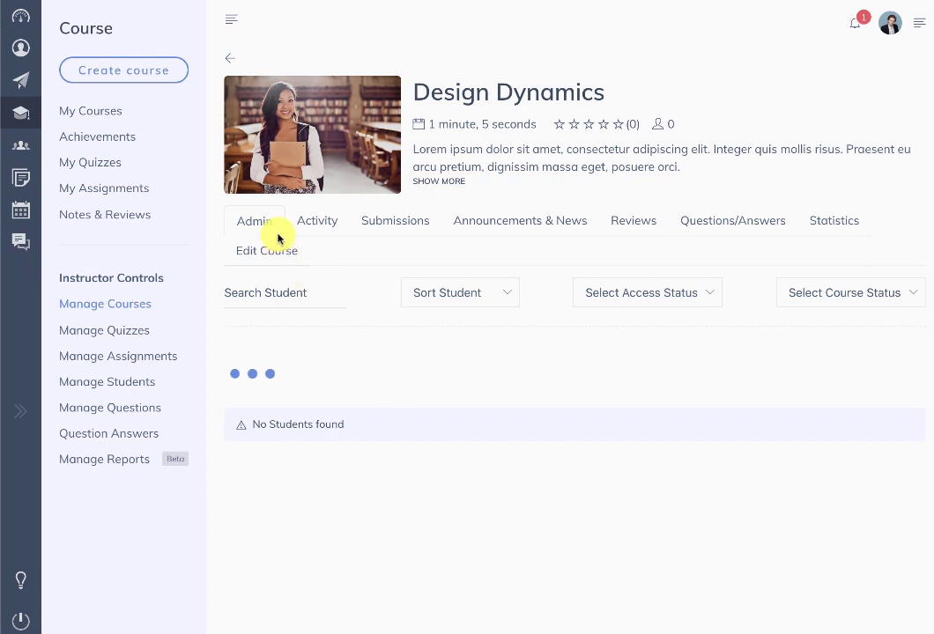
{"action": "left_click", "coordinate": [330, 222]}
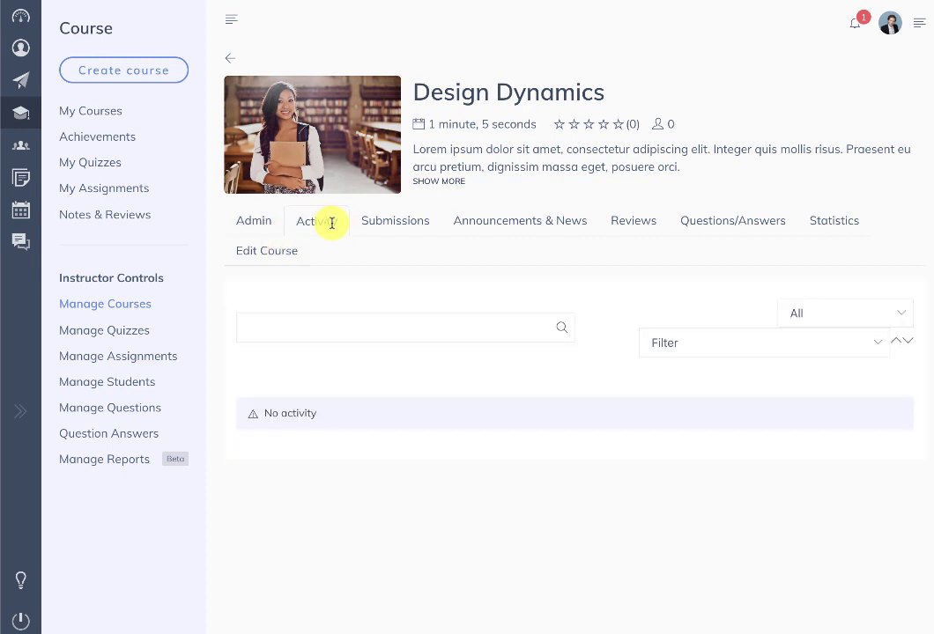
{"action": "left_click", "coordinate": [546, 220]}
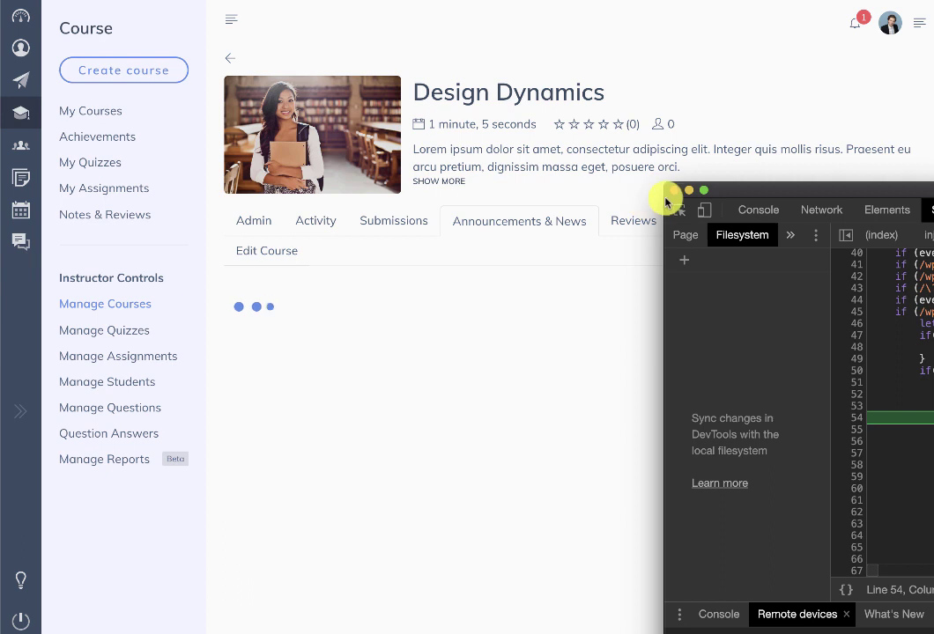
- Post a 'Welcome students' news item to Design Dynamics, then switch to its Reviews
{"action": "left_click", "coordinate": [552, 310]}
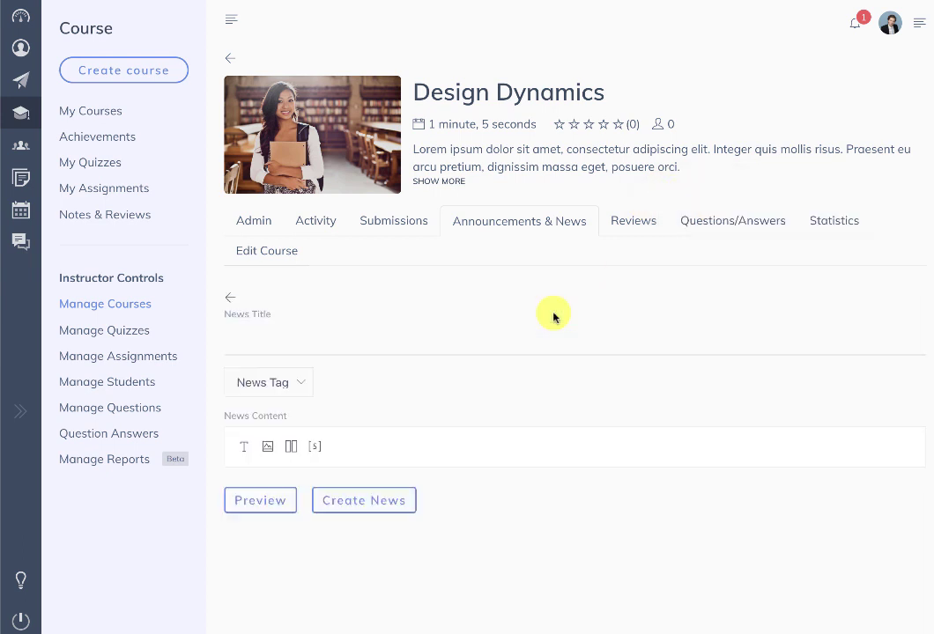
{"action": "left_click", "coordinate": [303, 336]}
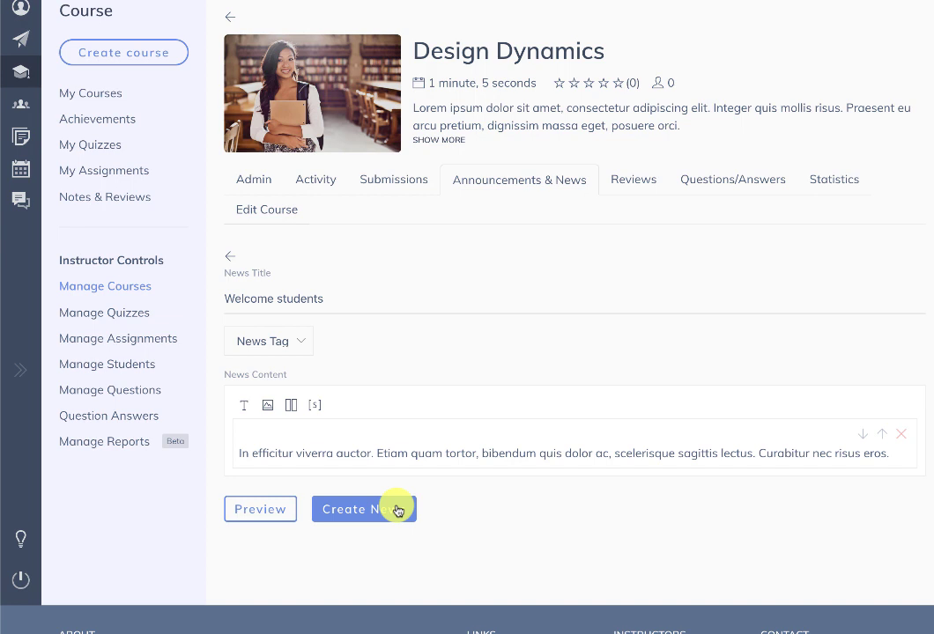
{"action": "left_click", "coordinate": [397, 510]}
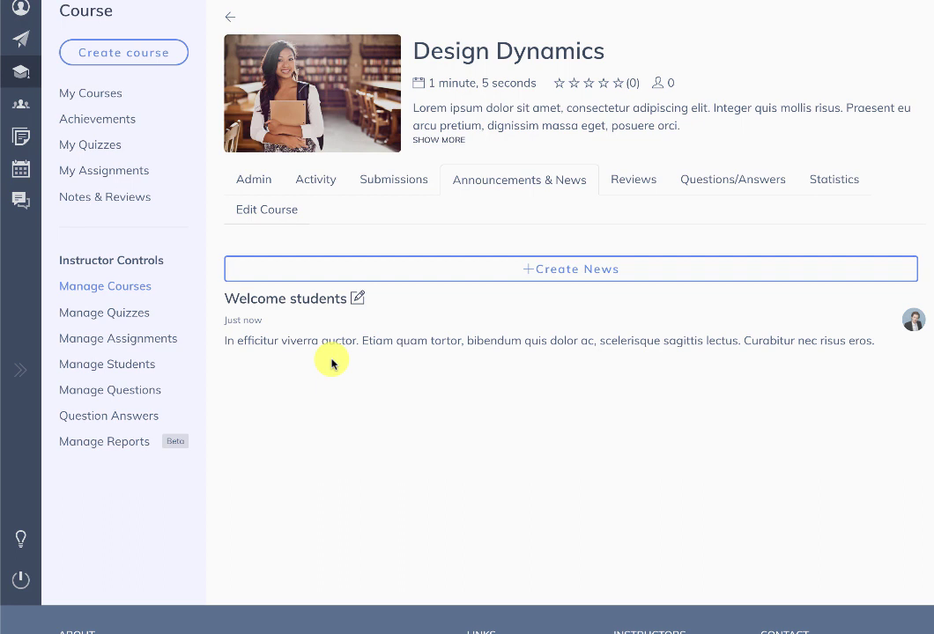
{"action": "left_click", "coordinate": [631, 181]}
- Search for the student by name, enrol them in Design Dynamics, then go to My Courses
{"action": "left_click", "coordinate": [753, 187]}
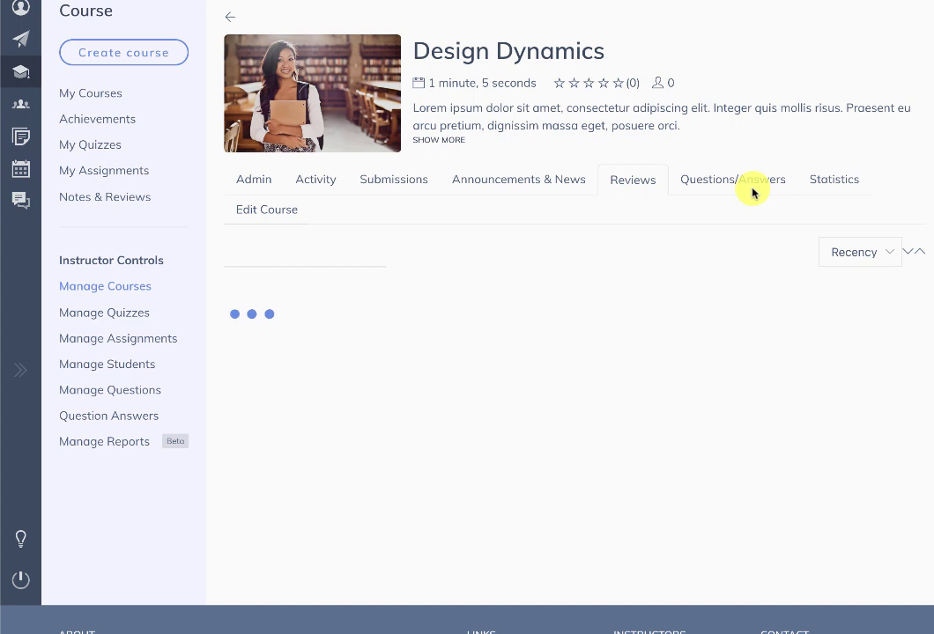
{"action": "left_click", "coordinate": [252, 180]}
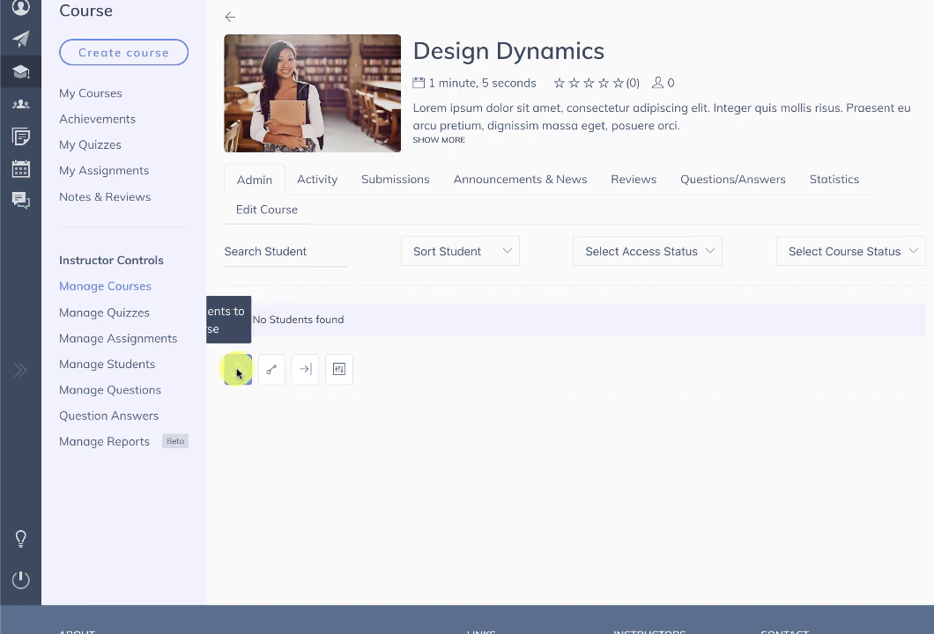
{"action": "left_click", "coordinate": [237, 370]}
{"action": "left_click", "coordinate": [303, 429]}
{"action": "scroll", "coordinate": [461, 354], "scroll_direction": "up", "scroll_amount": 1}
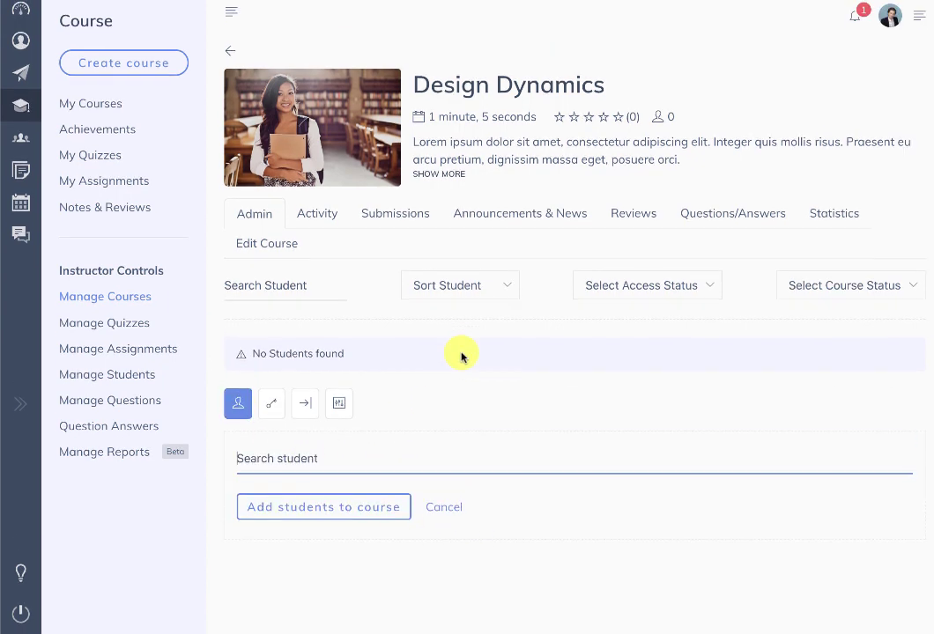
{"action": "type", "text": "john doe"}
{"action": "left_click", "coordinate": [332, 577]}
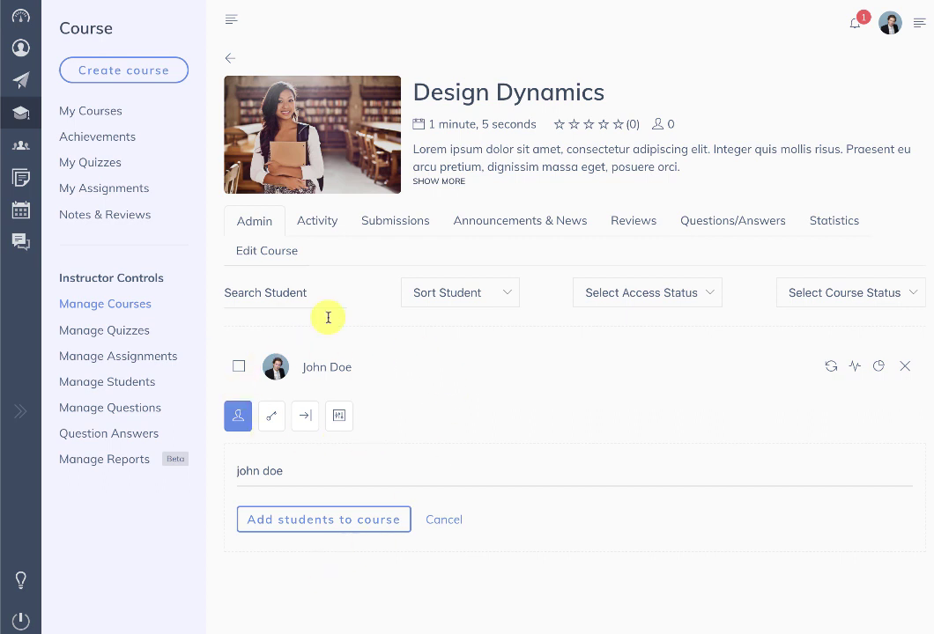
{"action": "left_click", "coordinate": [105, 118]}
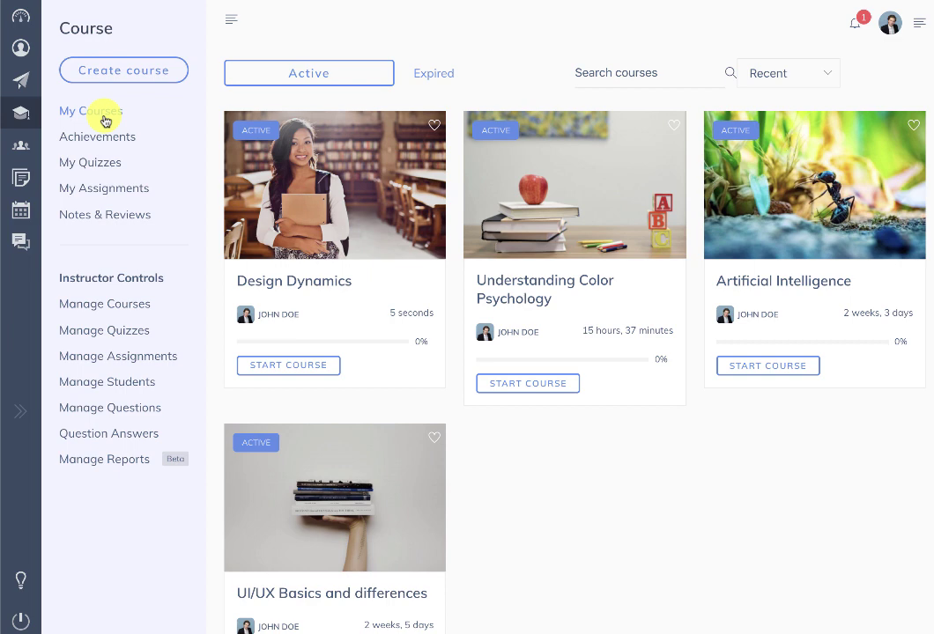
- Open the Design Dynamics course from My Courses and look over its course page
{"action": "left_click", "coordinate": [321, 369]}
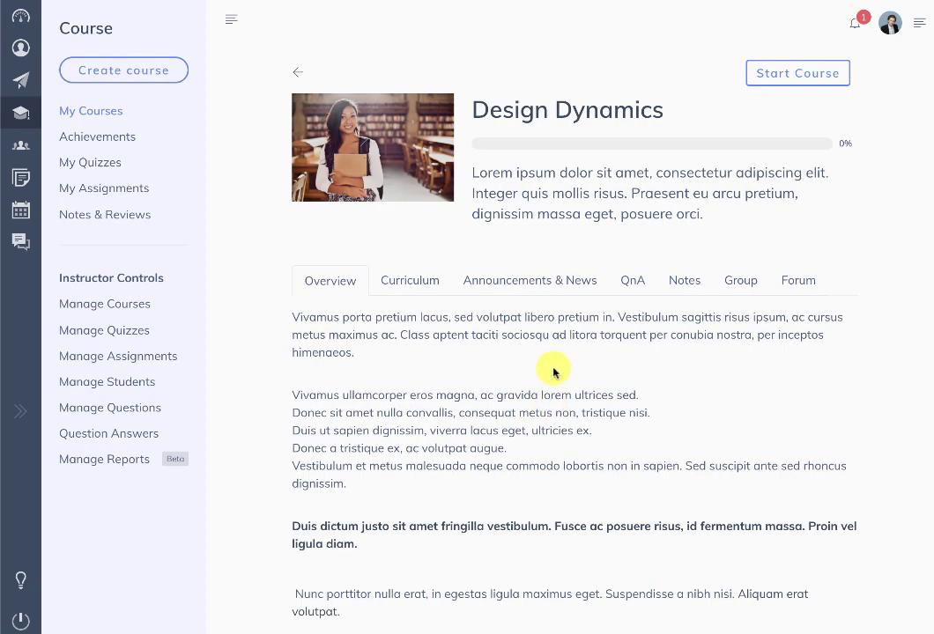
{"action": "scroll", "coordinate": [471, 394], "scroll_direction": "down", "scroll_amount": 5}
{"action": "scroll", "coordinate": [471, 398], "scroll_direction": "up", "scroll_amount": 4}
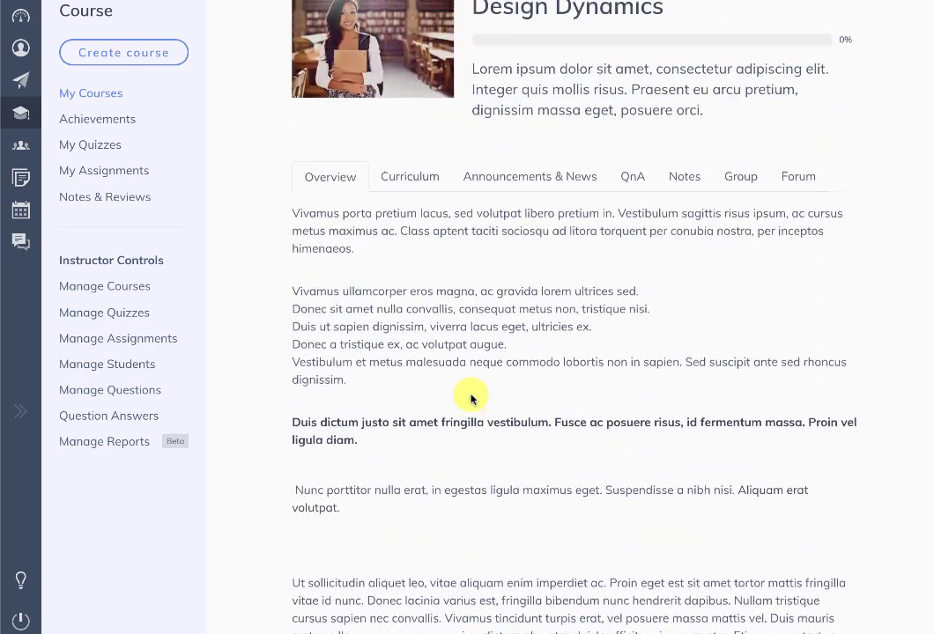
{"action": "scroll", "coordinate": [416, 381], "scroll_direction": "down", "scroll_amount": 5}
{"action": "scroll", "coordinate": [416, 381], "scroll_direction": "up", "scroll_amount": 5}
{"action": "scroll", "coordinate": [416, 381], "scroll_direction": "up", "scroll_amount": 1}
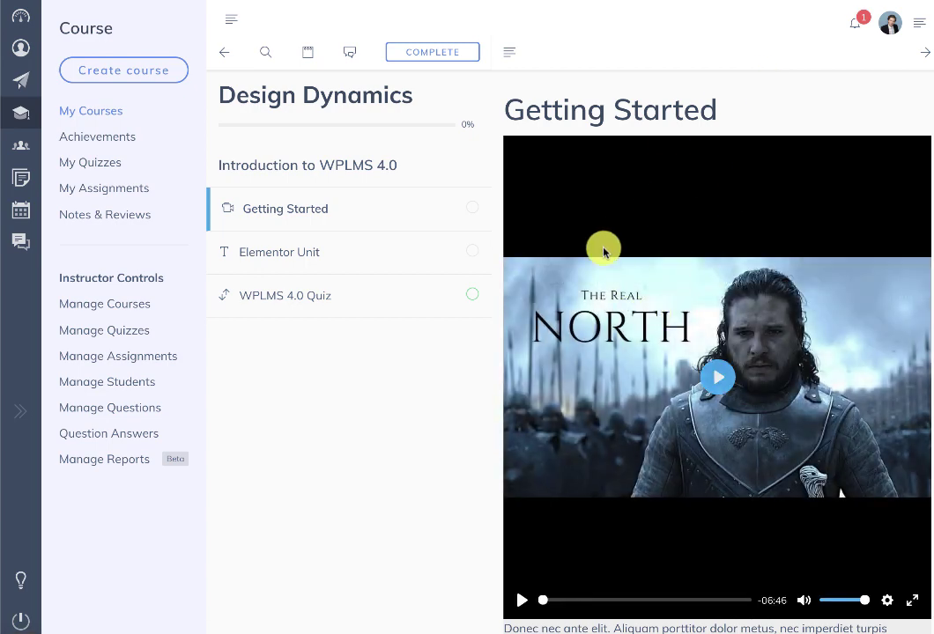
- Mark Getting Started and Elementor Unit complete, bringing progress to 67%, then go to the WPLMS 4.0 Quiz
{"action": "left_click", "coordinate": [232, 20]}
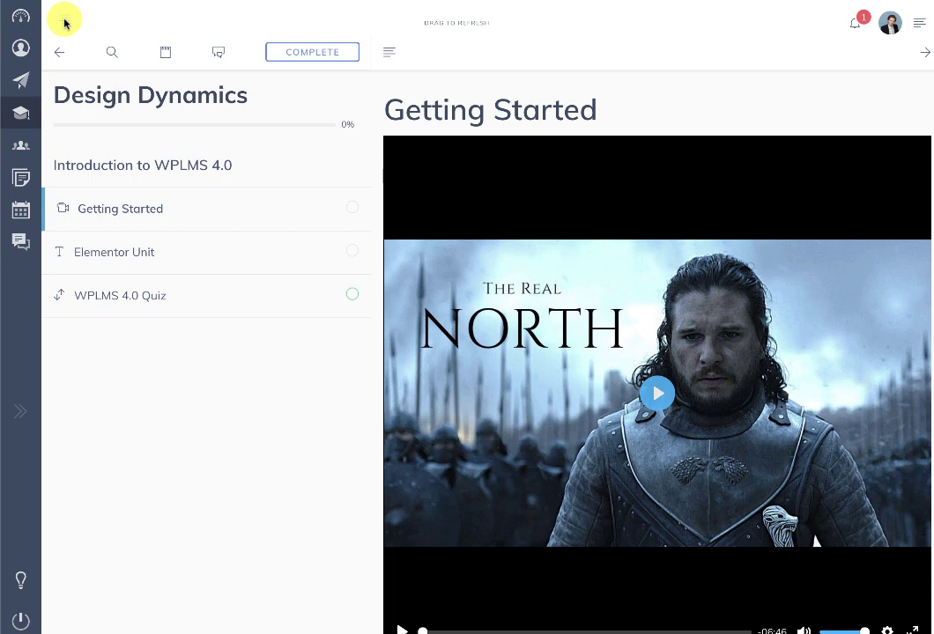
{"action": "left_click", "coordinate": [132, 251]}
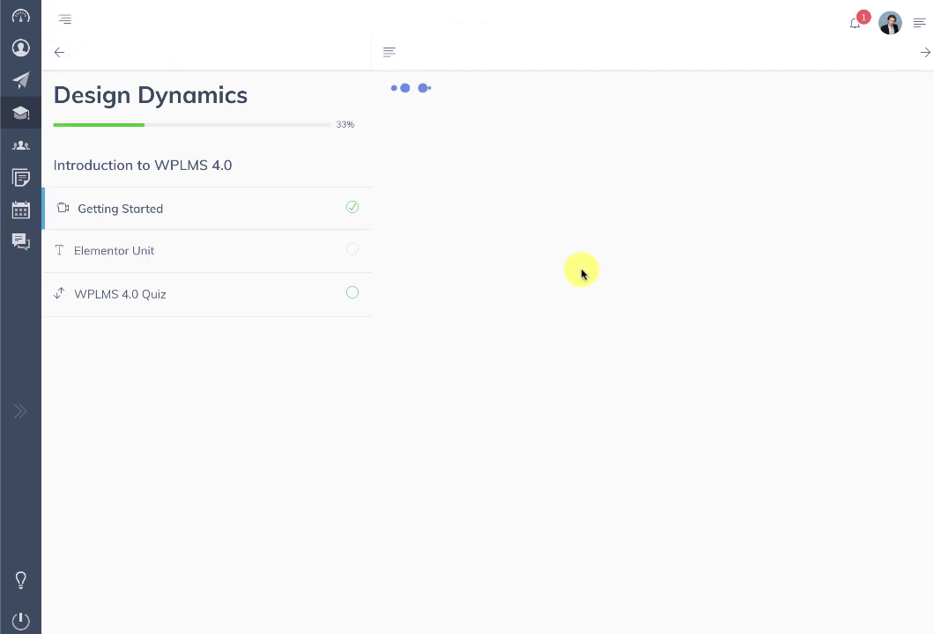
{"action": "scroll", "coordinate": [679, 248], "scroll_direction": "down", "scroll_amount": 1}
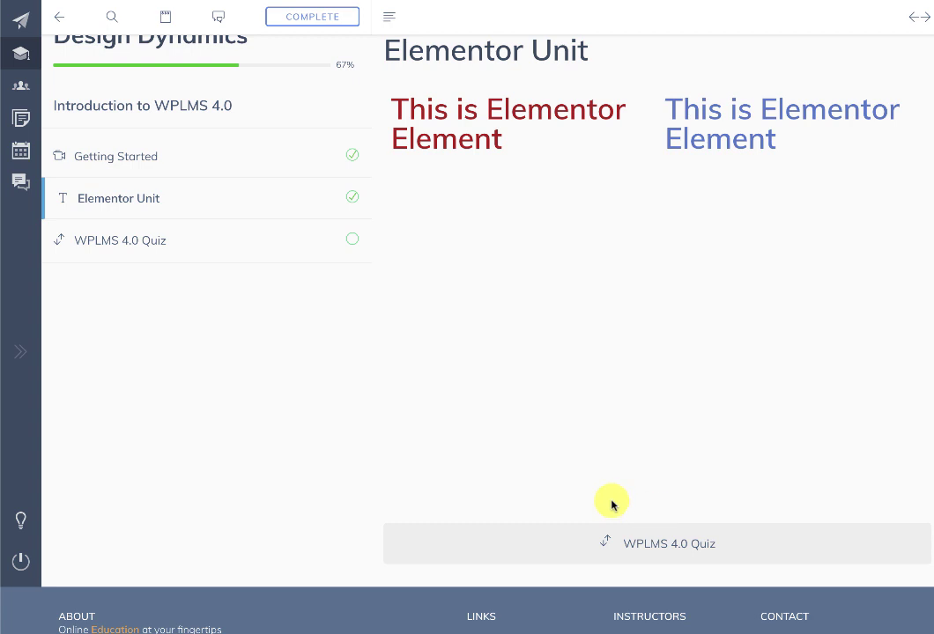
{"action": "scroll", "coordinate": [655, 402], "scroll_direction": "up", "scroll_amount": 1}
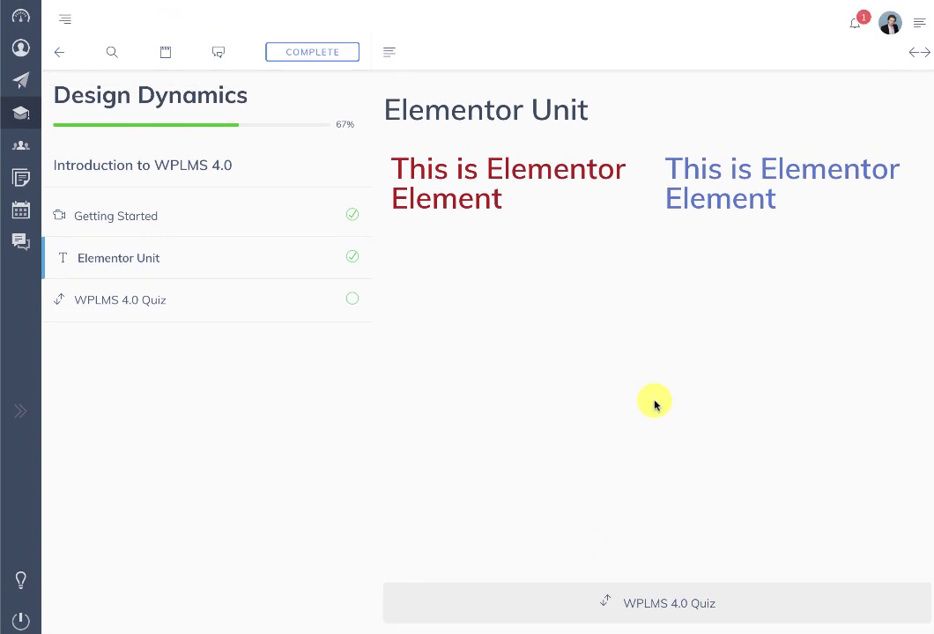
{"action": "left_click", "coordinate": [592, 607]}
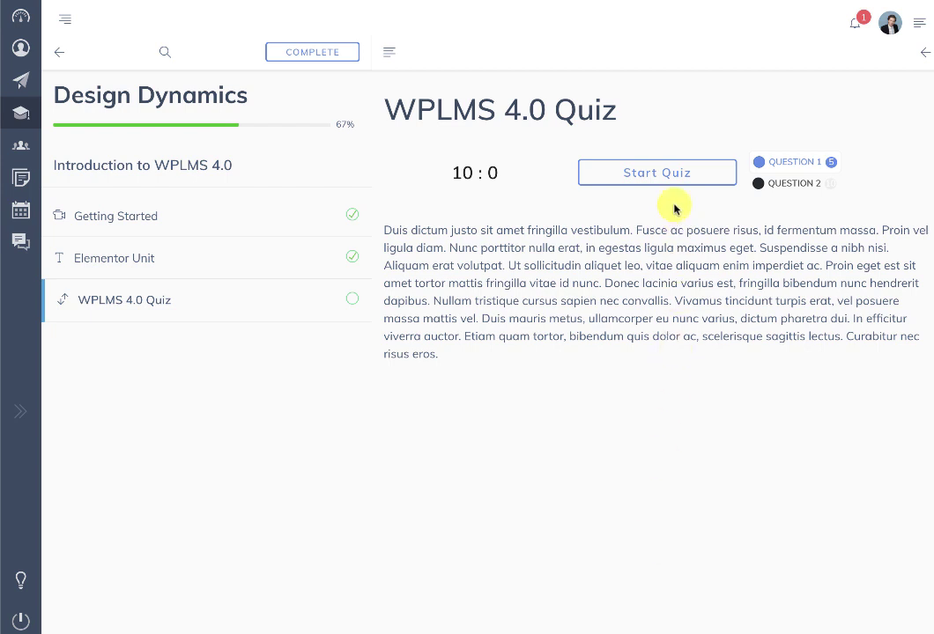
- Start and submit the WPLMS 4.0 Quiz for a 15/15 score, then toggle the unit list and menu
{"action": "left_click", "coordinate": [650, 174]}
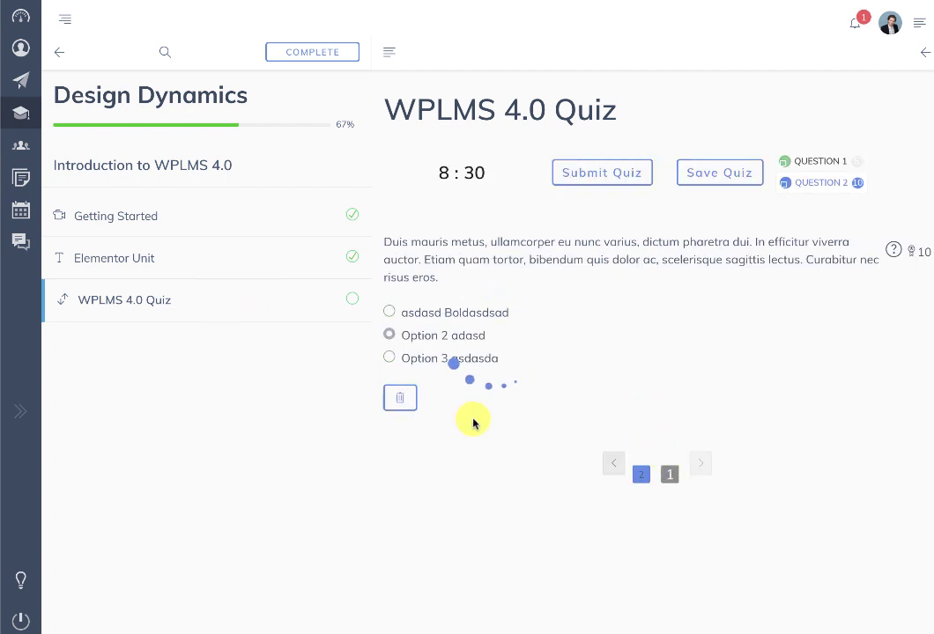
{"action": "left_click", "coordinate": [593, 173]}
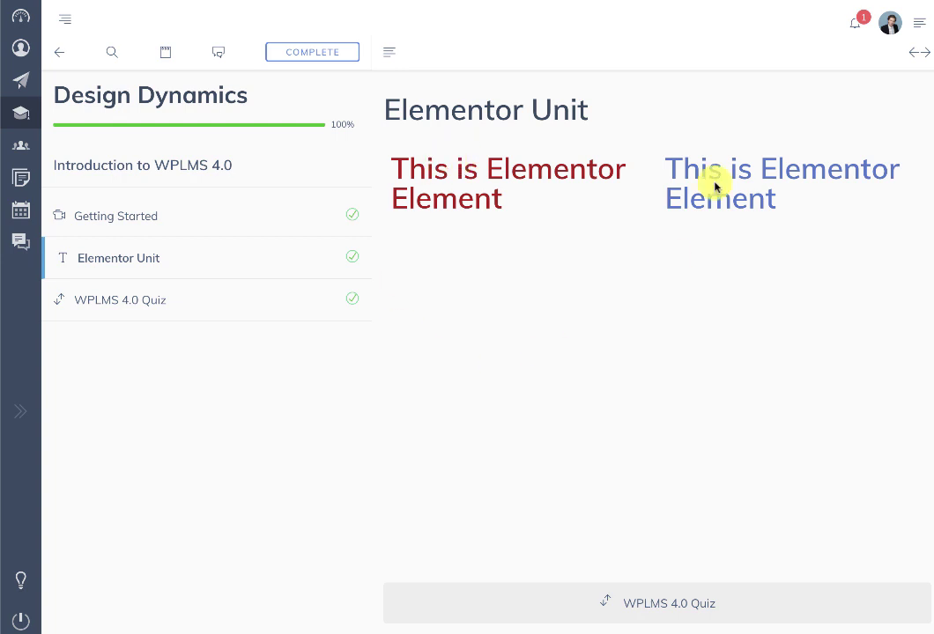
{"action": "left_click", "coordinate": [388, 54]}
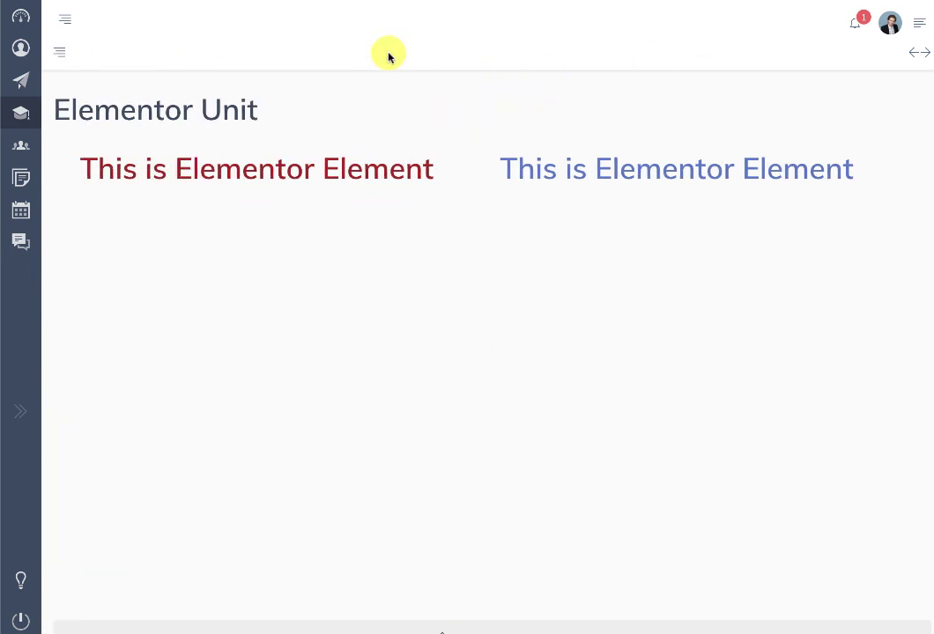
{"action": "left_click", "coordinate": [61, 58]}
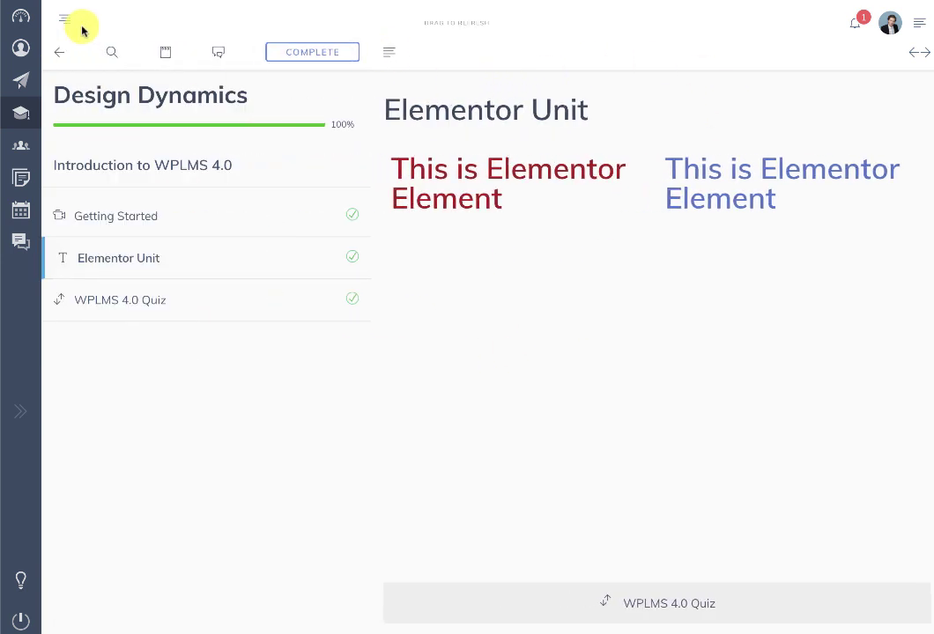
{"action": "left_click", "coordinate": [71, 22]}
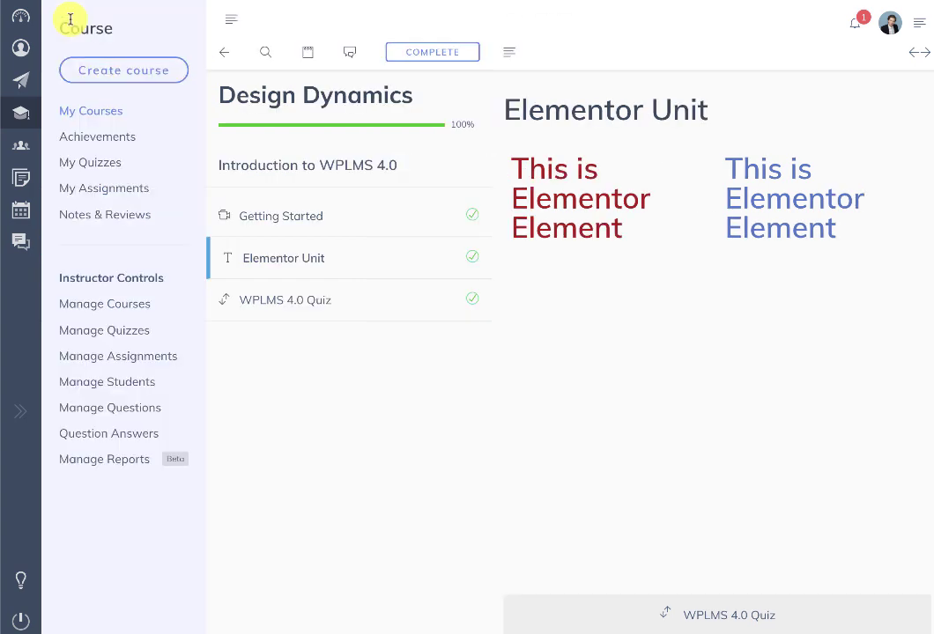
{"action": "left_click", "coordinate": [233, 25]}
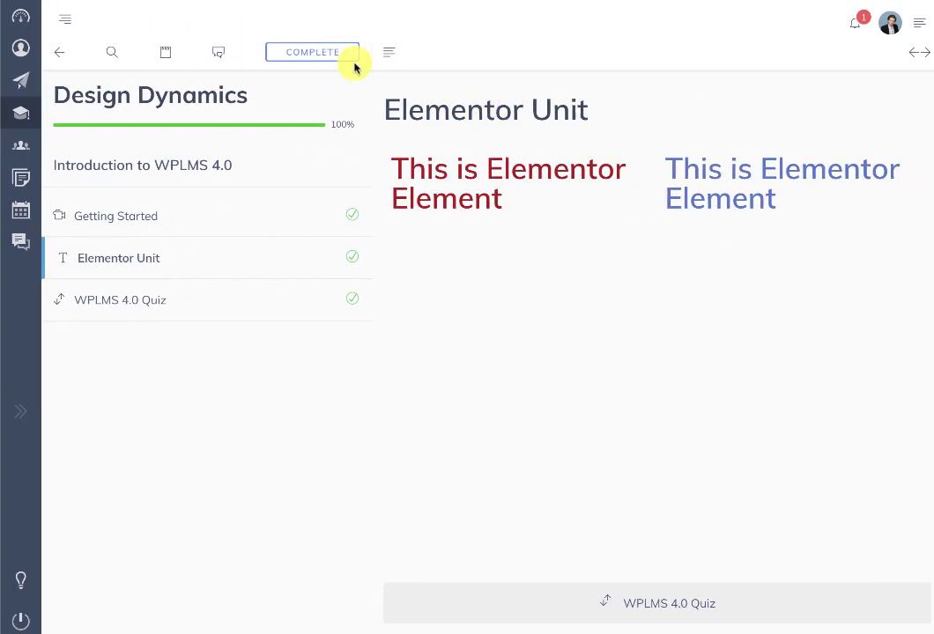
{"action": "mouse_move", "coordinate": [16, 97]}
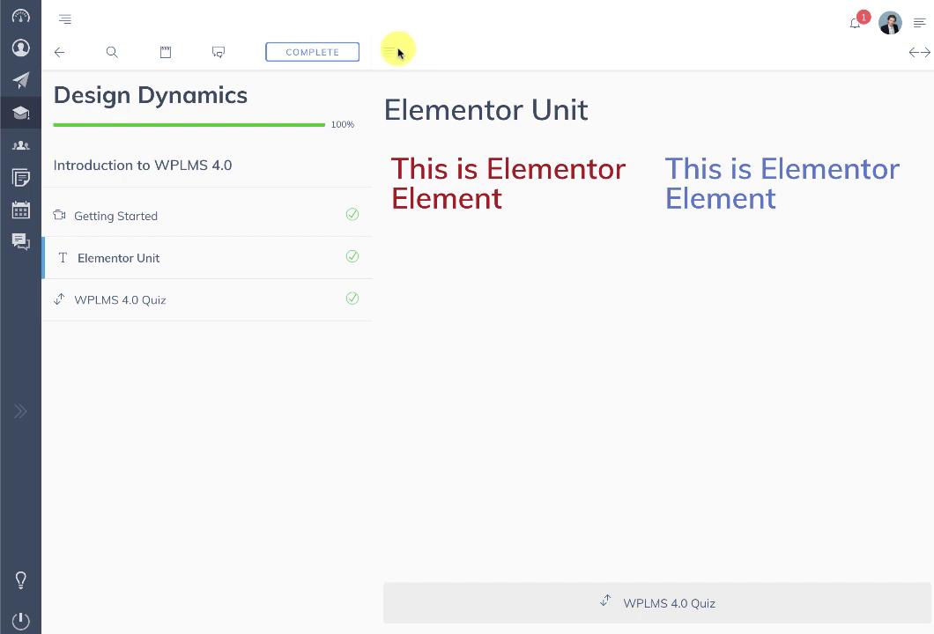
{"action": "left_click", "coordinate": [390, 52]}
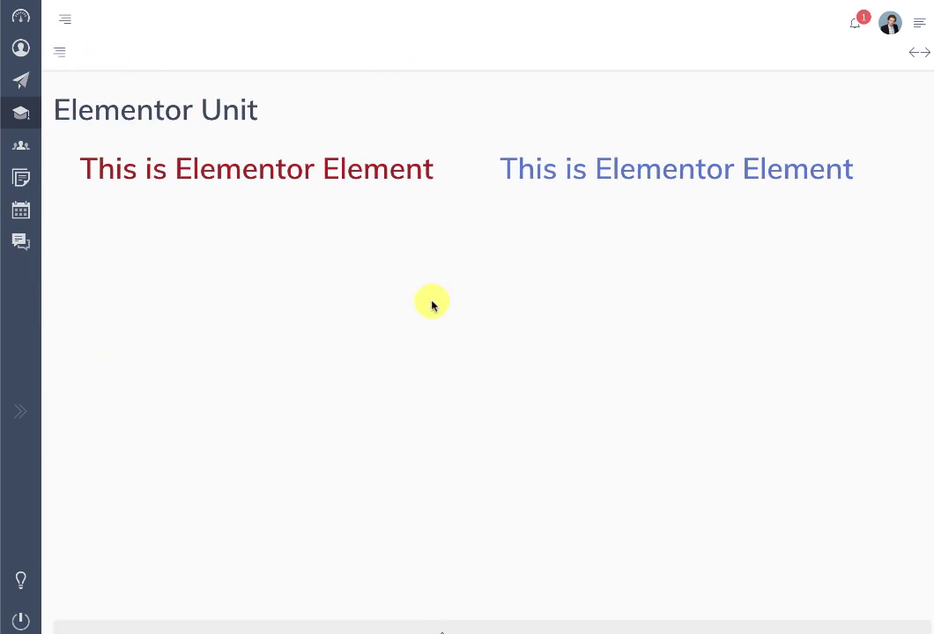
{"action": "scroll", "coordinate": [431, 304], "scroll_direction": "down", "scroll_amount": 2}
{"action": "scroll", "coordinate": [432, 302], "scroll_direction": "up", "scroll_amount": 3}
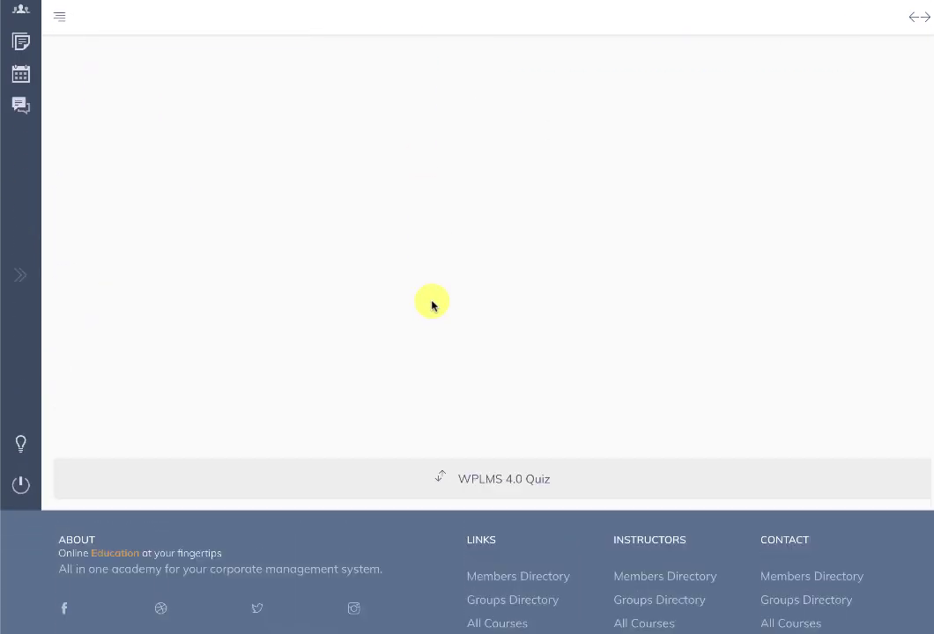
{"action": "left_click", "coordinate": [62, 51]}
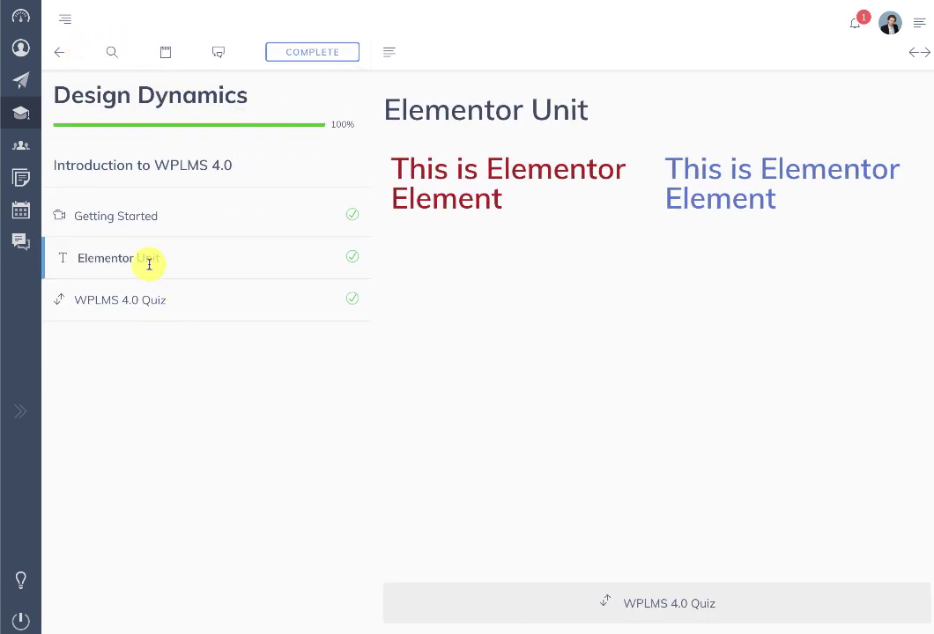
- Post the comment 'Adding comment to the unit.' on the Elementor Unit
{"action": "left_click", "coordinate": [165, 53]}
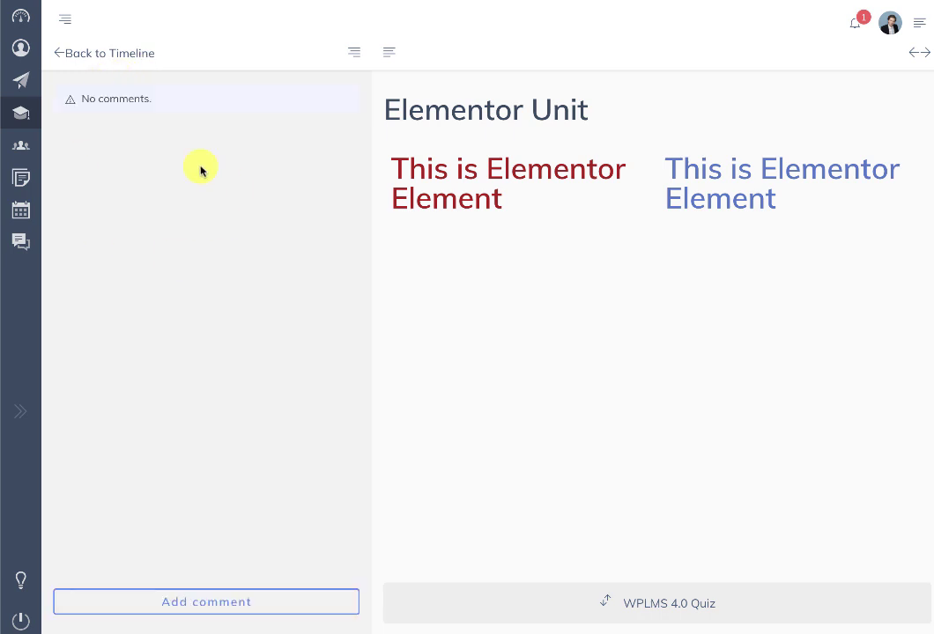
{"action": "left_click", "coordinate": [163, 594]}
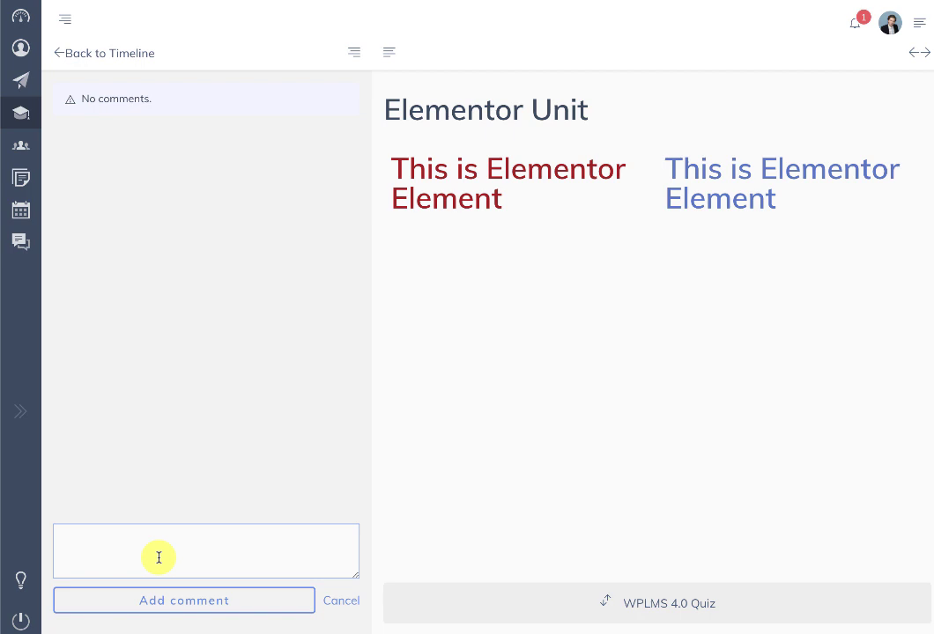
{"action": "type", "text": "Adding comment to the unit."}
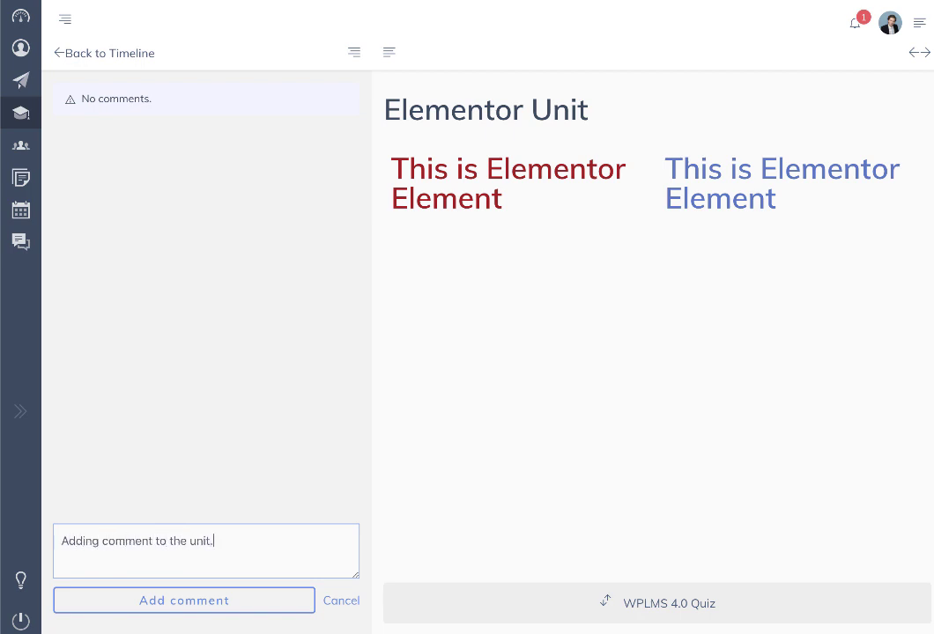
{"action": "left_click", "coordinate": [163, 608]}
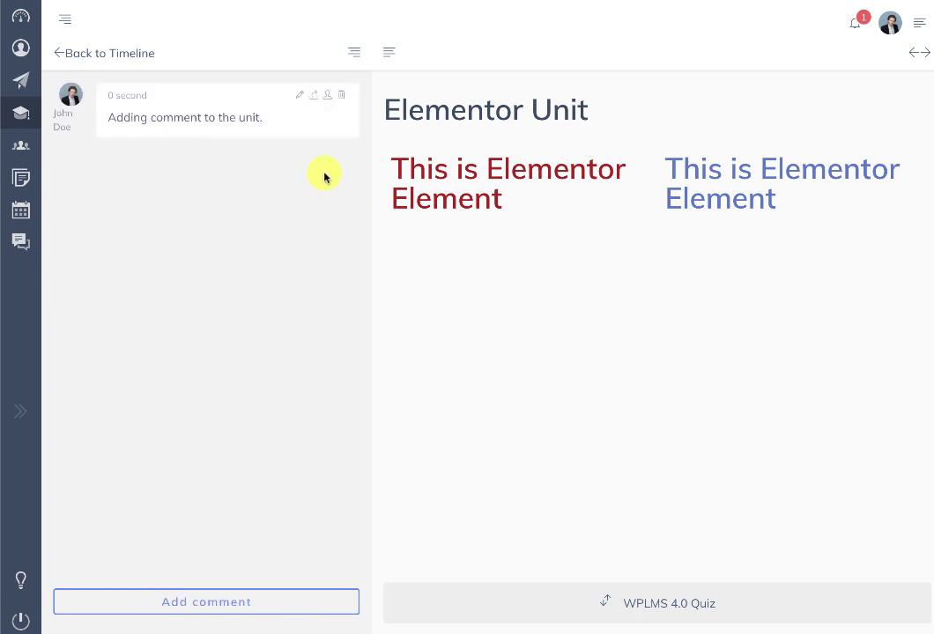
- Reply 'Reply to this comment.' and raise the comment as an instructor question, then return to the curriculum
{"action": "left_click", "coordinate": [326, 94]}
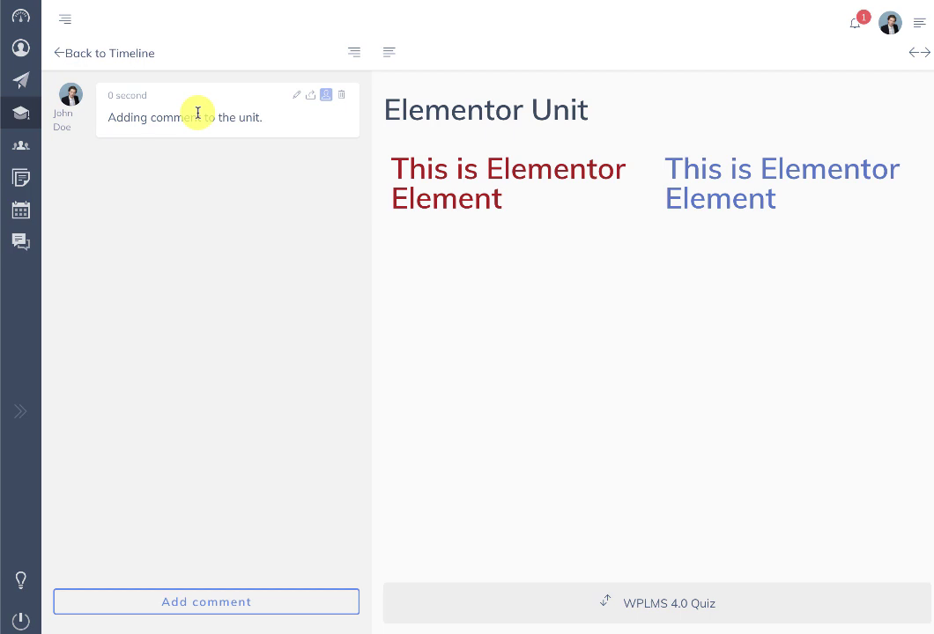
{"action": "left_click", "coordinate": [309, 96]}
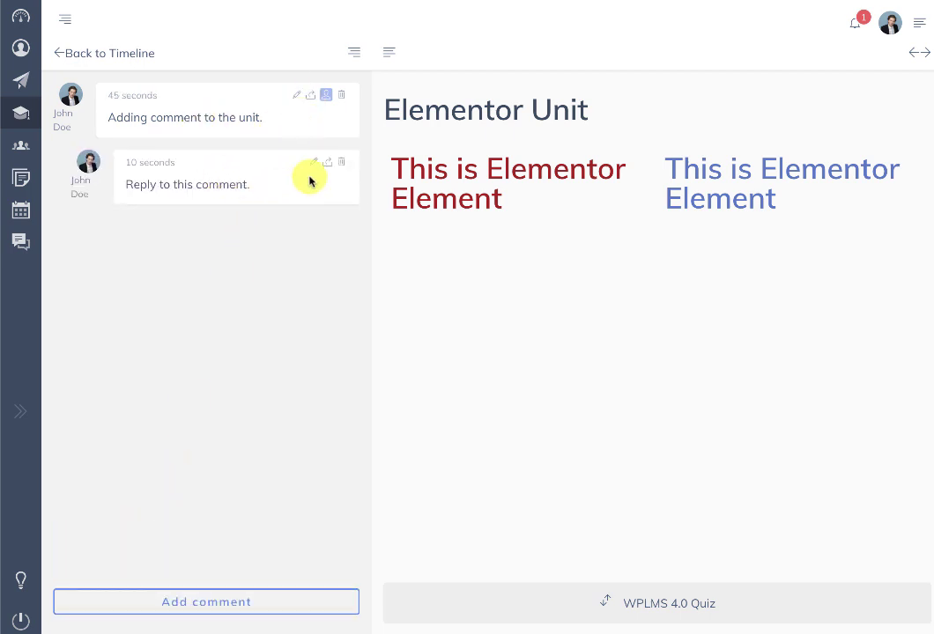
{"action": "left_click", "coordinate": [325, 96]}
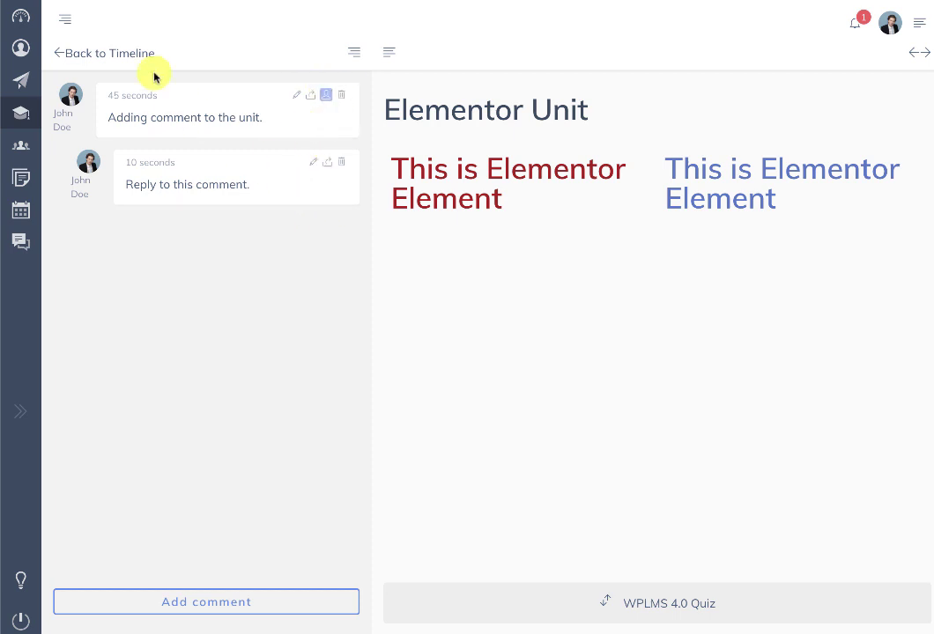
{"action": "left_click", "coordinate": [81, 54]}
- Reopen the Elementor Unit's comments and focus the new comment box
{"action": "left_click", "coordinate": [220, 53]}
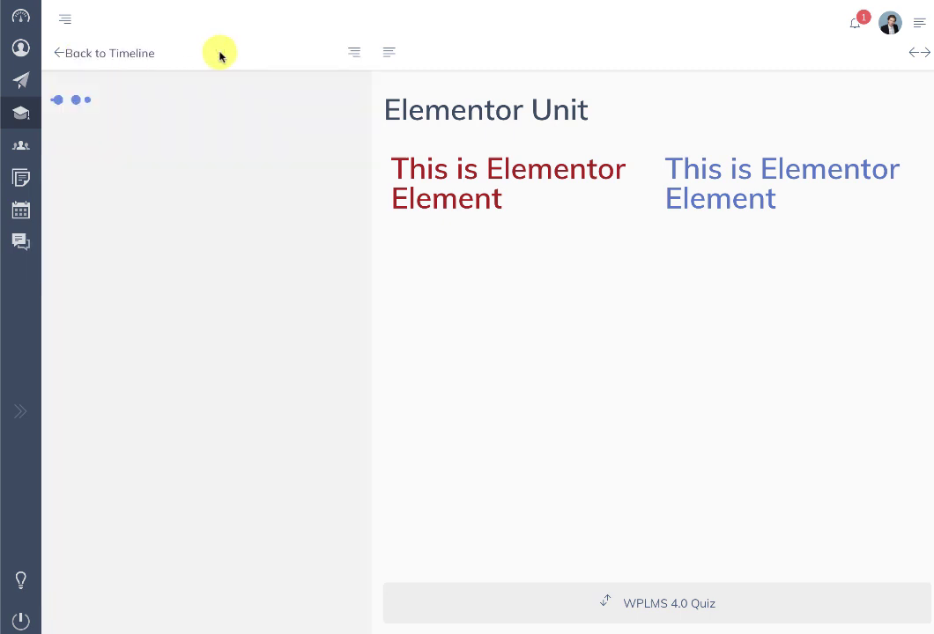
{"action": "left_click", "coordinate": [168, 596]}
{"action": "left_click", "coordinate": [154, 543]}
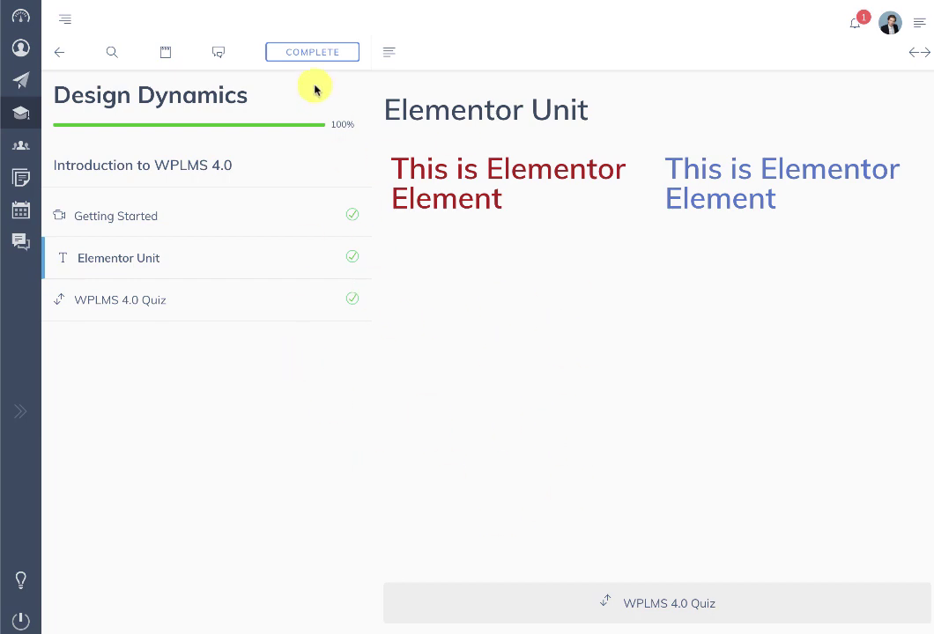
- Finish the course with a five-star review 'Amazing course.' saying 'This is a Complete course for Dynamic Design'
{"action": "left_click", "coordinate": [299, 54]}
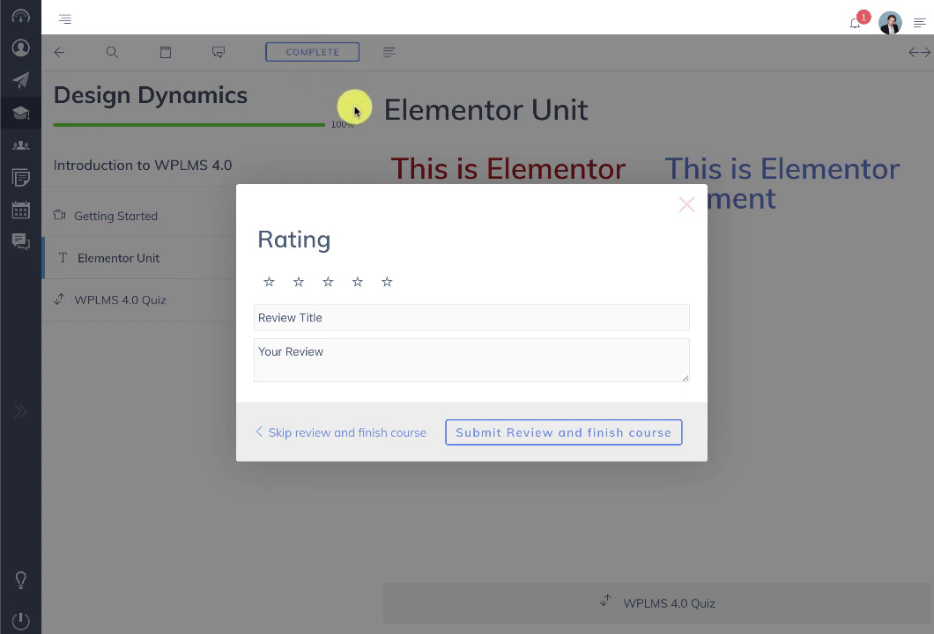
{"action": "left_click", "coordinate": [379, 283]}
{"action": "left_click", "coordinate": [338, 311]}
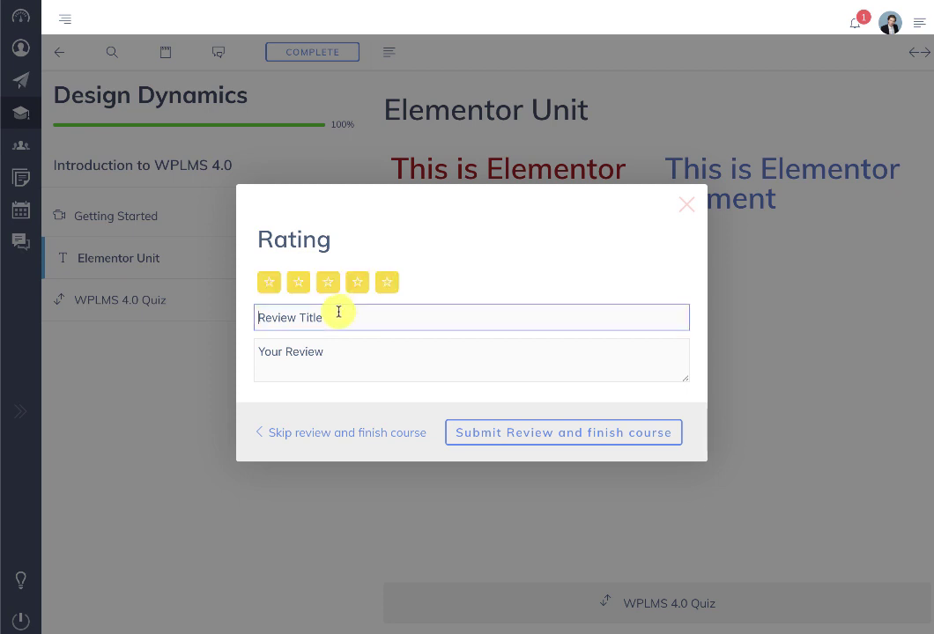
{"action": "type", "text": "Amazing course."}
{"action": "key", "text": "Tab"}
{"action": "type", "text": "This is a Complete course for Dynamic Design"}
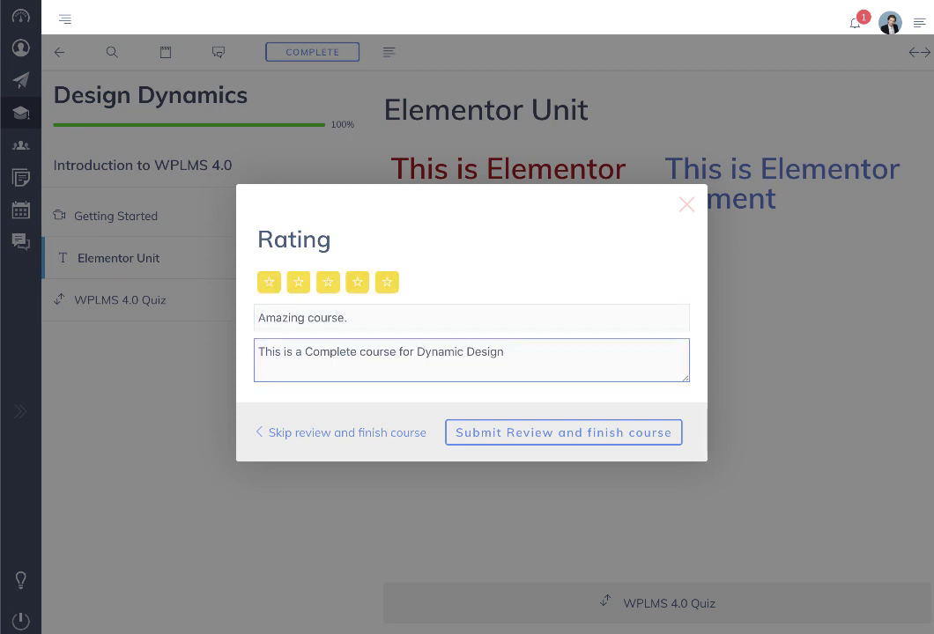
{"action": "left_click", "coordinate": [492, 432]}
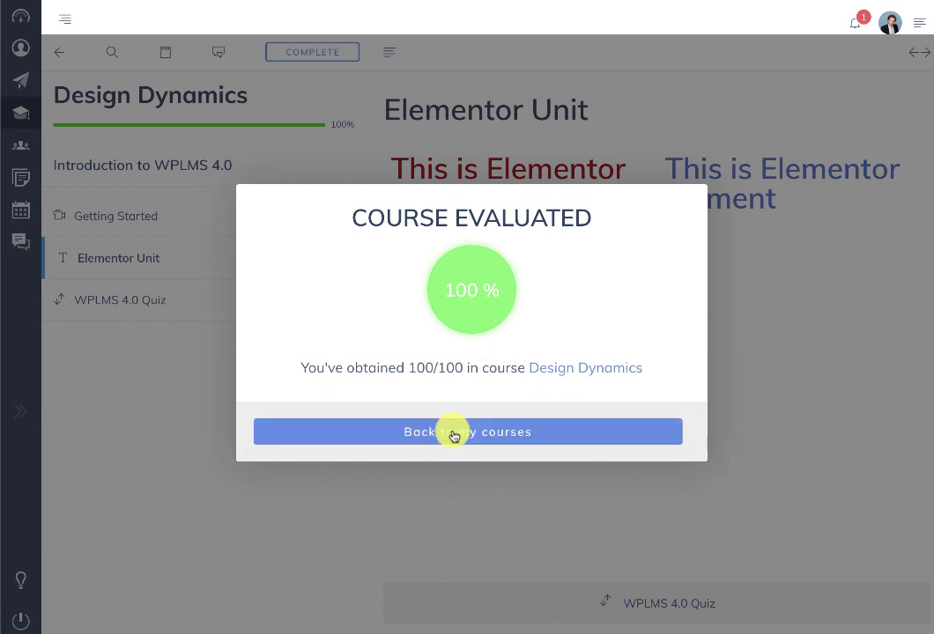
{"action": "left_click", "coordinate": [498, 442]}
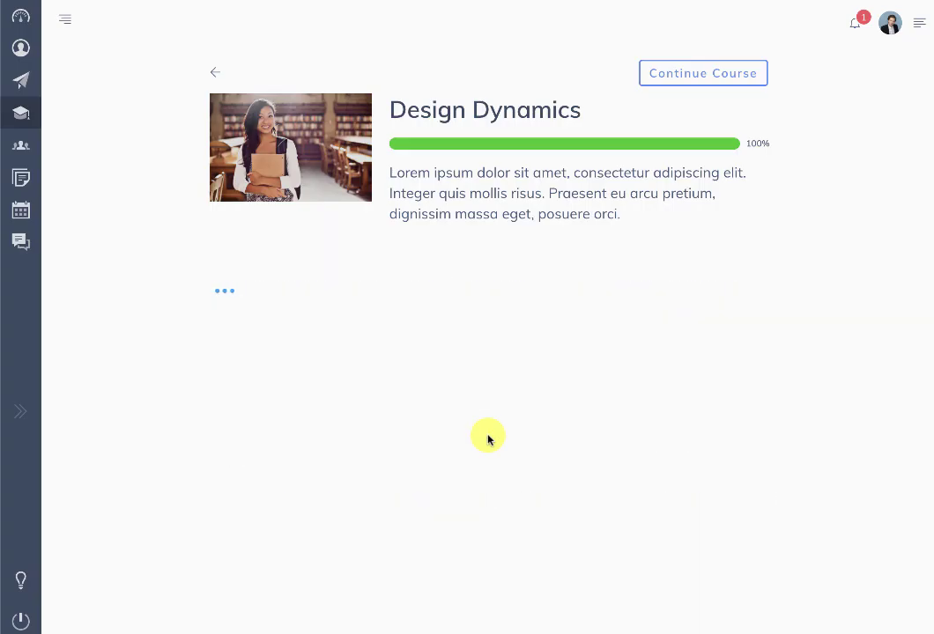
- Return to My Courses and open Manage Courses under Instructor Controls
{"action": "left_click", "coordinate": [215, 72]}
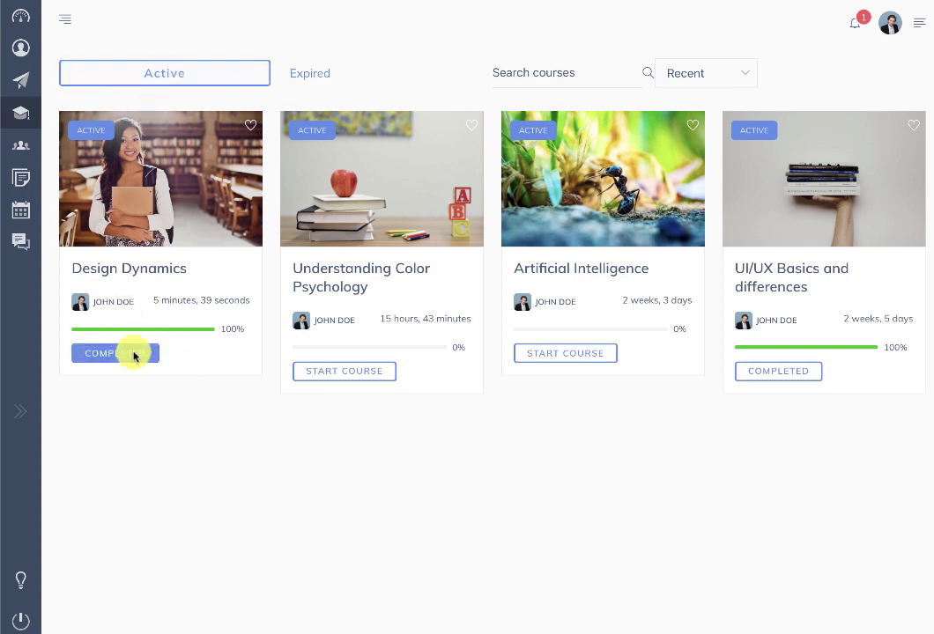
{"action": "left_click", "coordinate": [67, 18]}
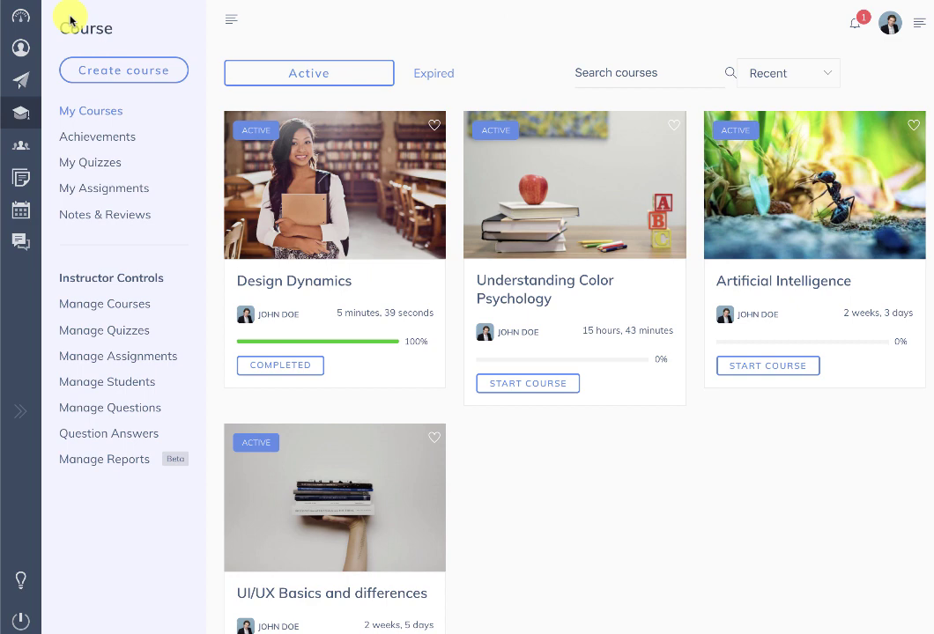
{"action": "left_click", "coordinate": [117, 307]}
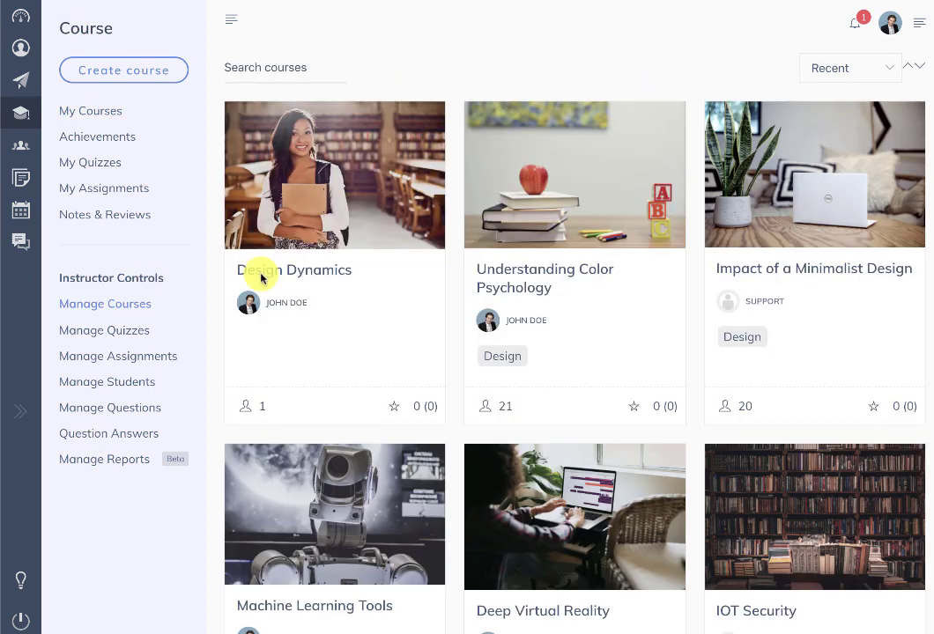
- Browse the Design Dynamics Activity log, then switch to the Manage Quizzes list
{"action": "left_click", "coordinate": [303, 261]}
{"action": "left_click", "coordinate": [319, 219]}
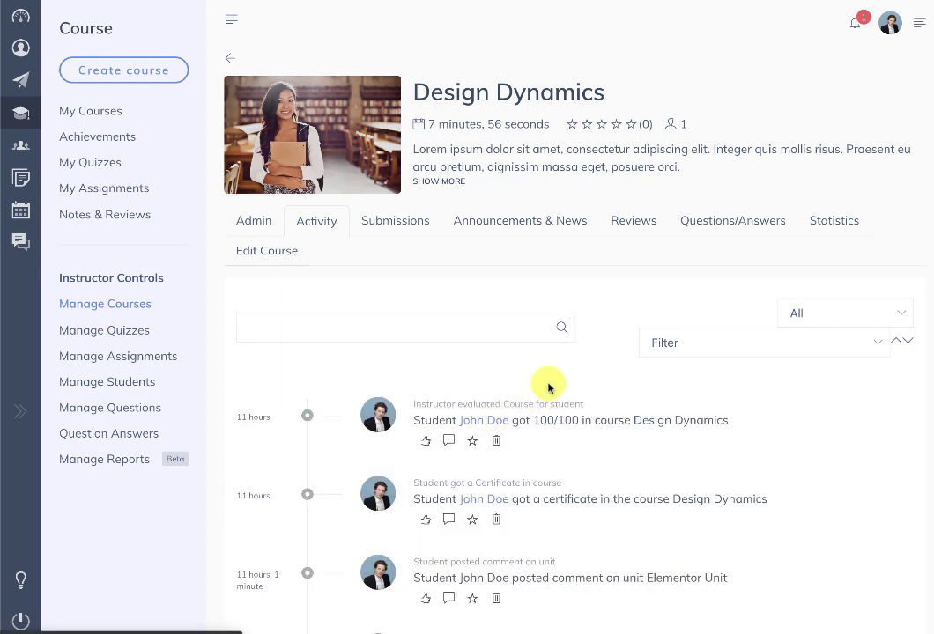
{"action": "scroll", "coordinate": [547, 384], "scroll_direction": "down", "scroll_amount": 3}
{"action": "scroll", "coordinate": [548, 385], "scroll_direction": "down", "scroll_amount": 2}
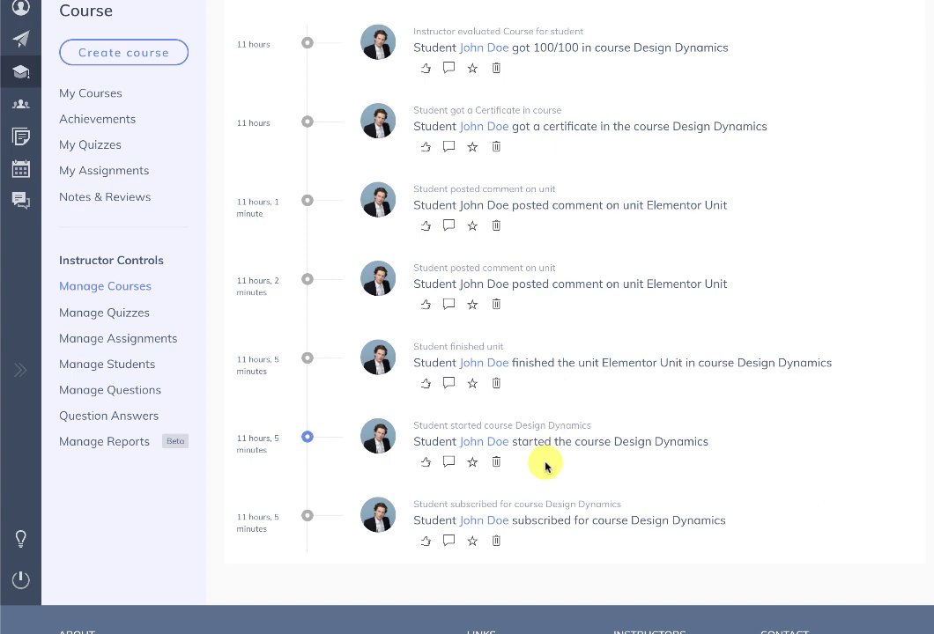
{"action": "scroll", "coordinate": [548, 462], "scroll_direction": "up", "scroll_amount": 5}
{"action": "left_click", "coordinate": [120, 329]}
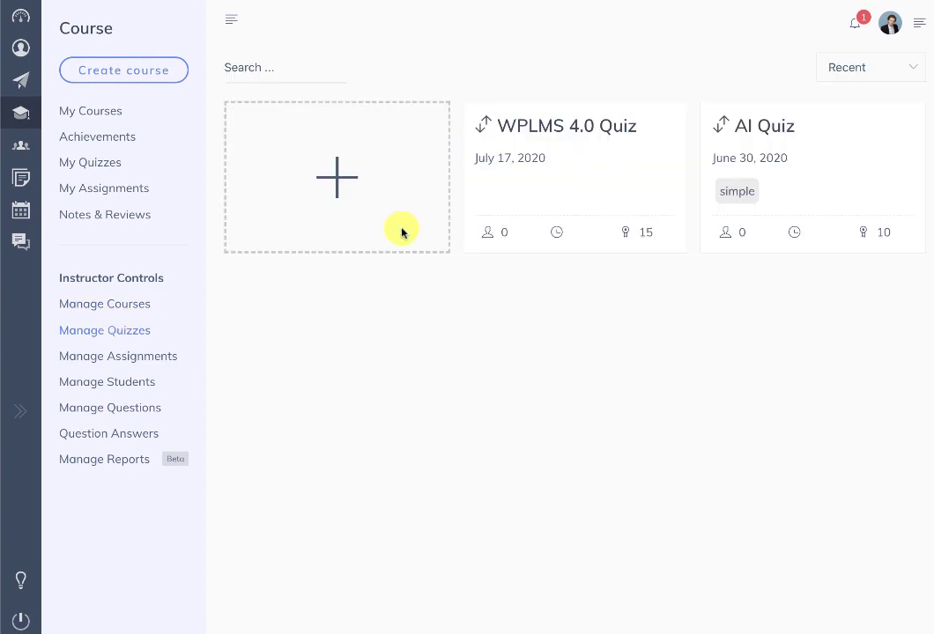
- Inspect the WPLMS 4.0 Quiz statistics, Activity and Submissions, then view Achievements with the Design Dynamics certificate
{"action": "left_click", "coordinate": [561, 137]}
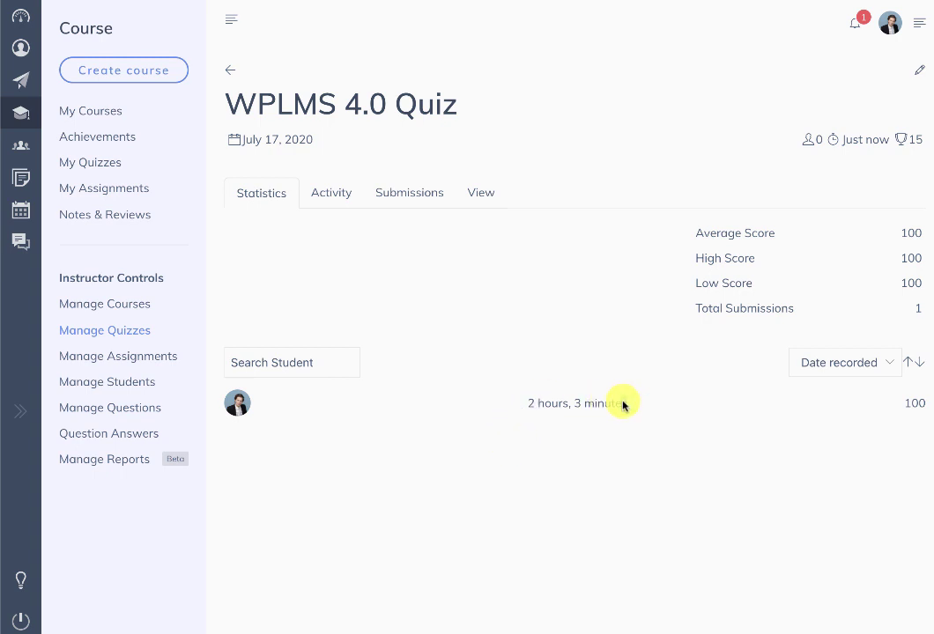
{"action": "left_click_drag", "start_coordinate": [624, 406], "coordinate": [530, 403]}
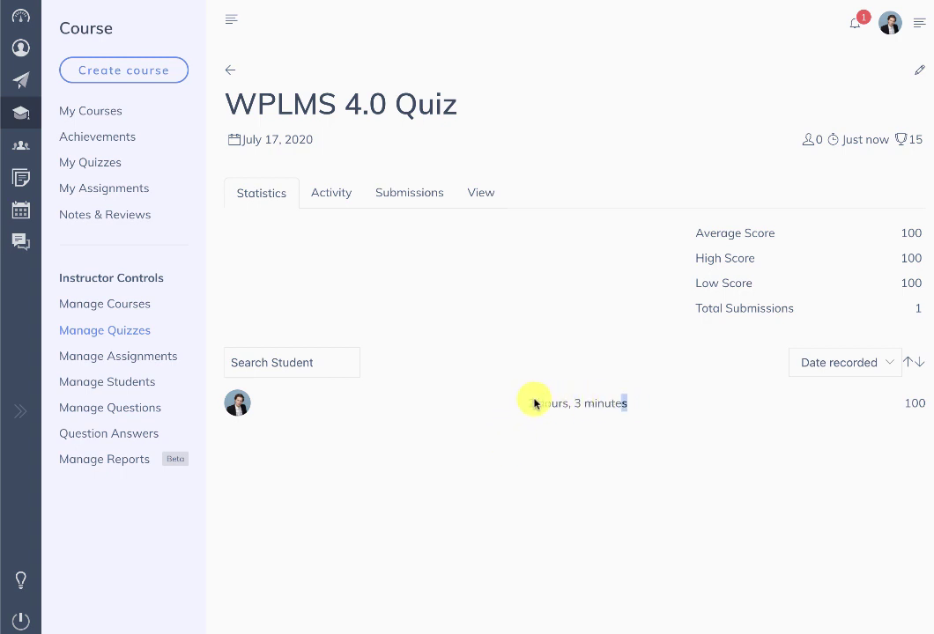
{"action": "left_click", "coordinate": [331, 197]}
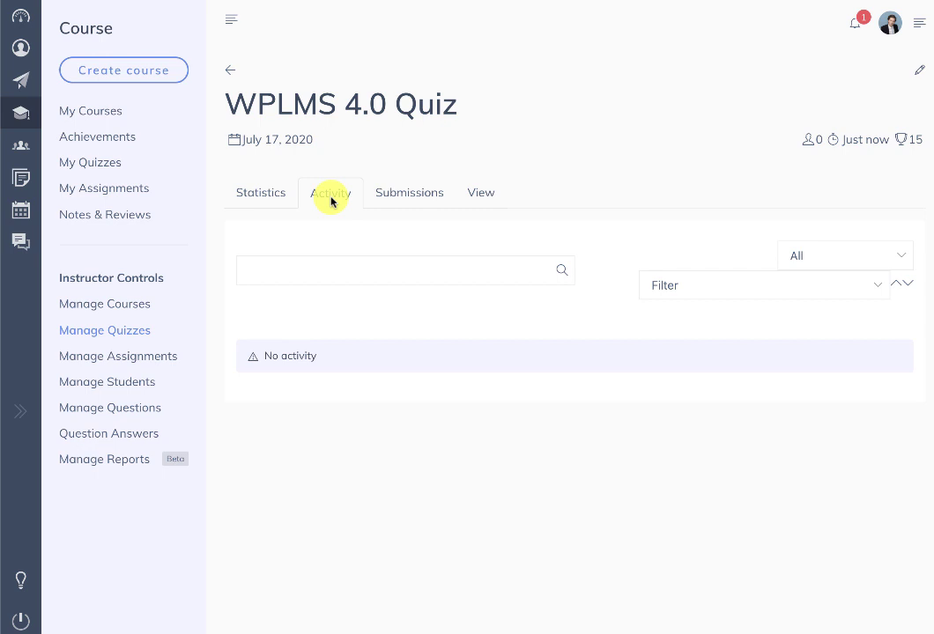
{"action": "left_click", "coordinate": [422, 199]}
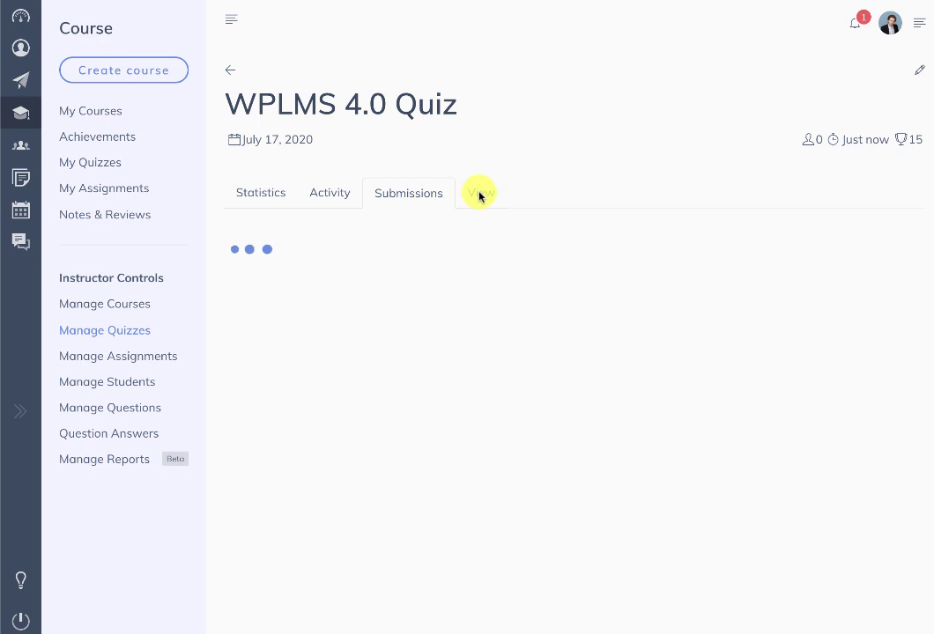
{"action": "left_click", "coordinate": [85, 133]}
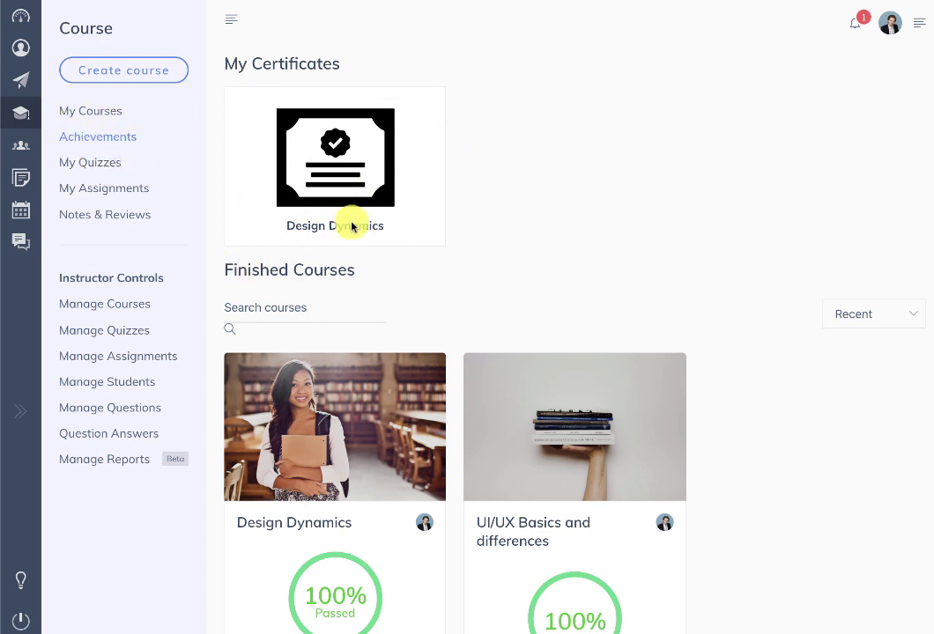
- Filter Design Dynamics QnA to Pending to see the Elementor Unit question, then open Manage Questions
{"action": "left_click", "coordinate": [313, 152]}
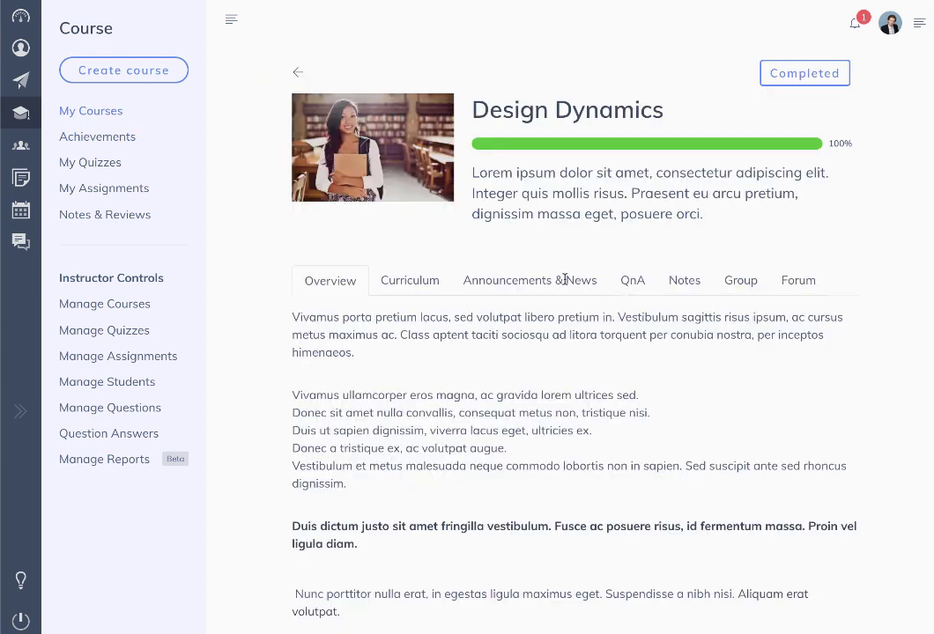
{"action": "left_click", "coordinate": [634, 281]}
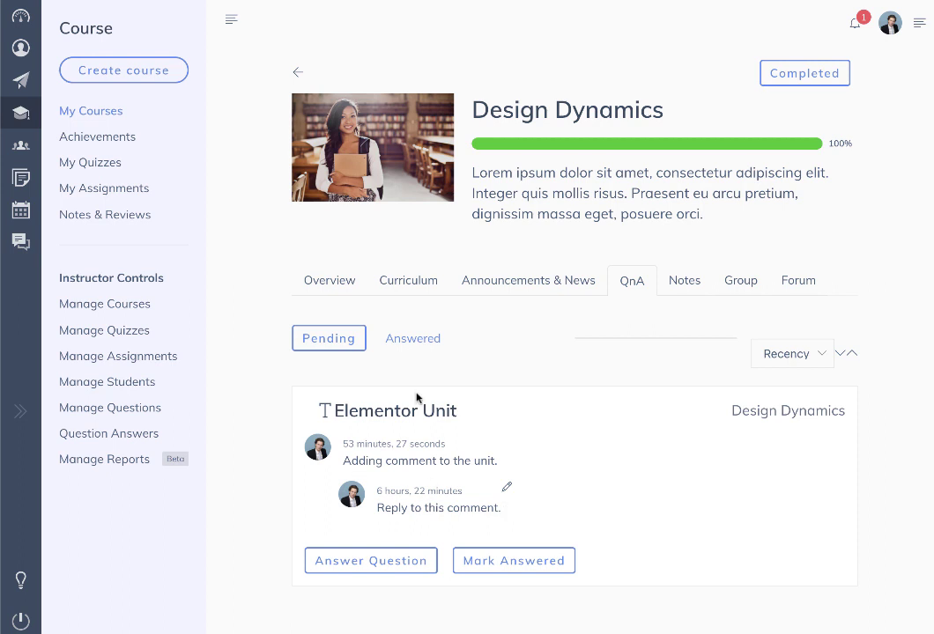
{"action": "left_click", "coordinate": [356, 348]}
{"action": "left_click", "coordinate": [107, 408]}
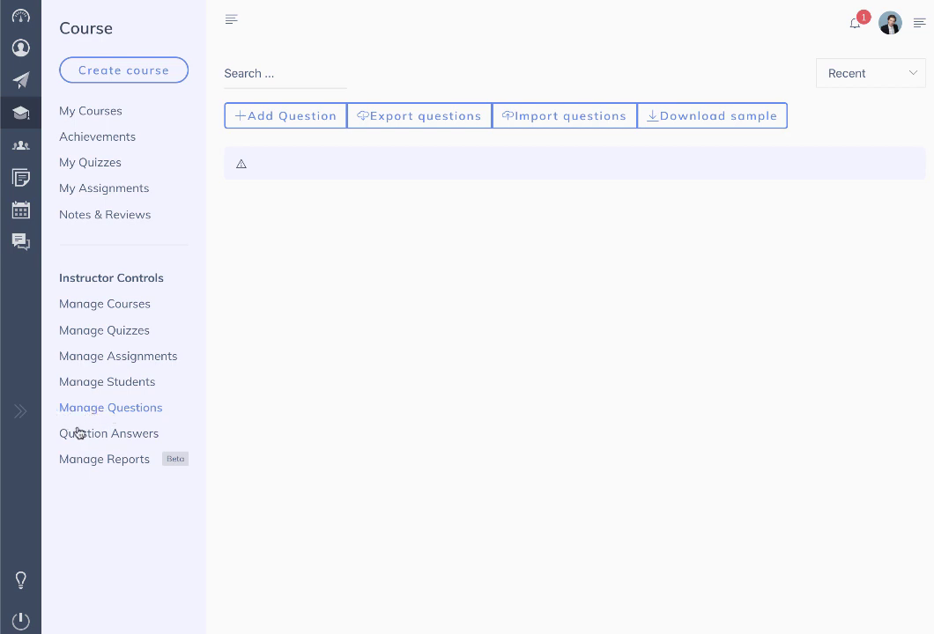
- Check Question Answers for the pending question, then open Design Dynamics from My Courses
{"action": "left_click", "coordinate": [78, 432]}
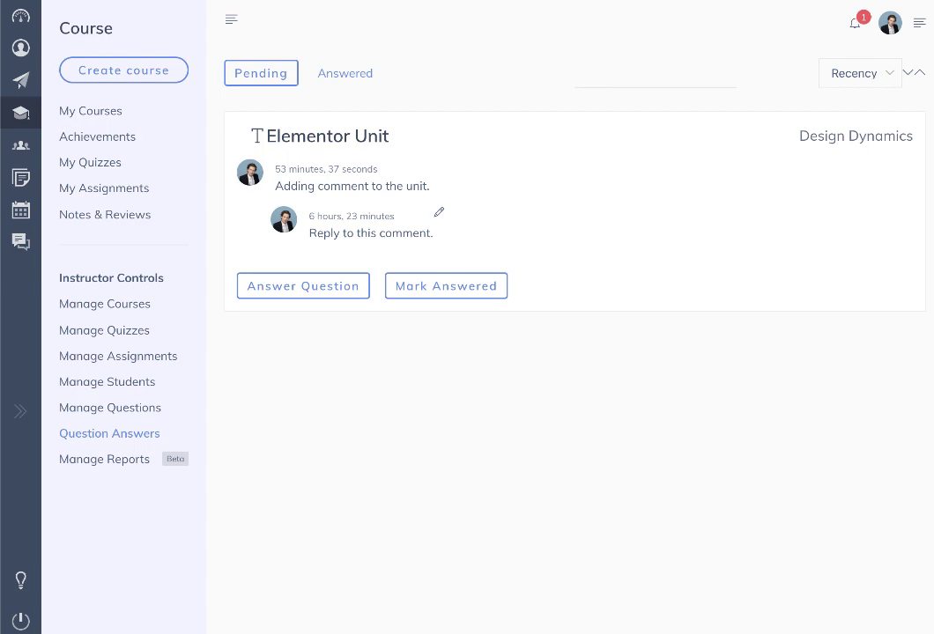
{"action": "left_click", "coordinate": [84, 111]}
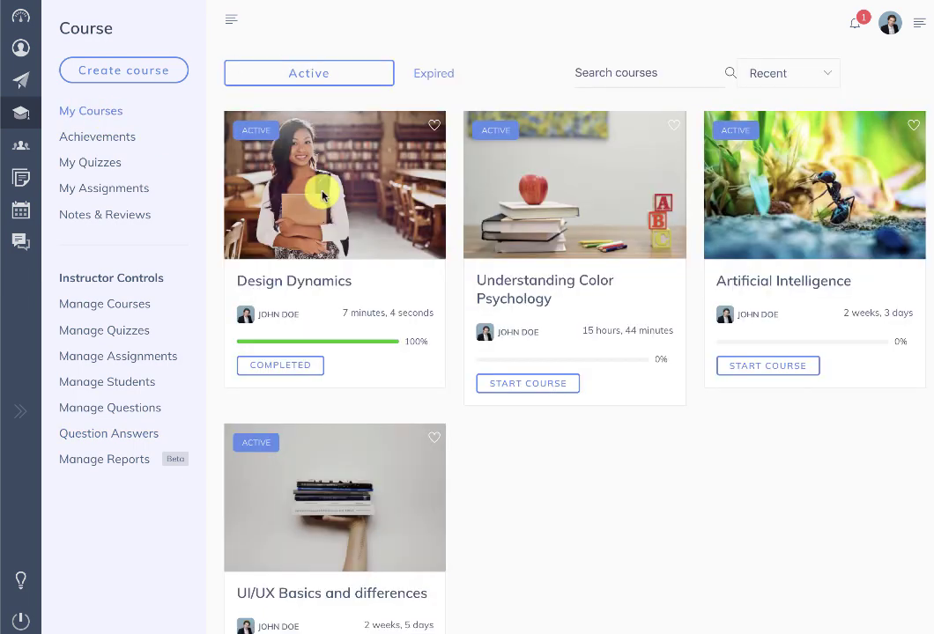
{"action": "left_click", "coordinate": [370, 222]}
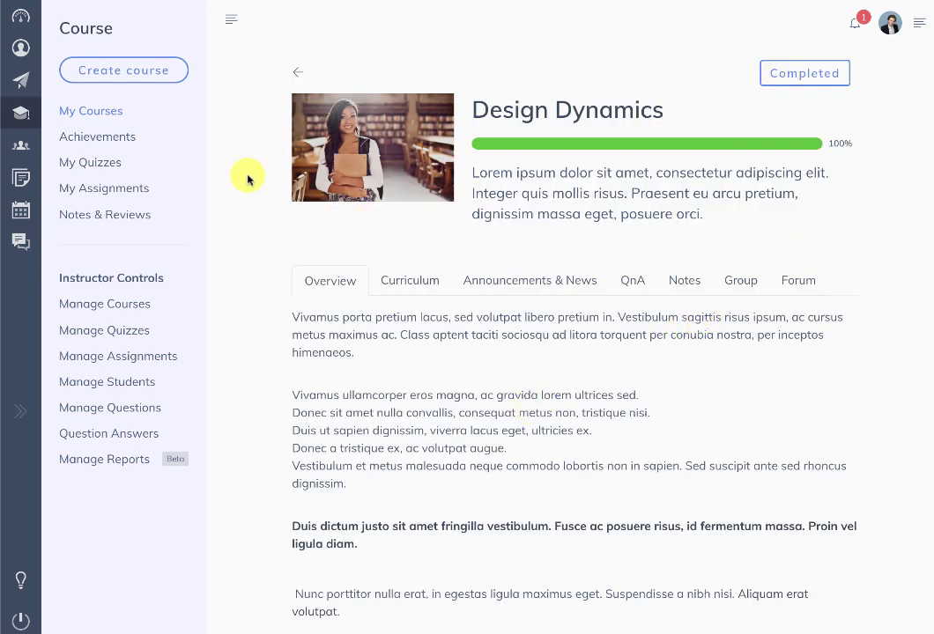
- View the Design Dynamics study group, then reopen the course via Courses and open its Forum tab
{"action": "left_click", "coordinate": [739, 281]}
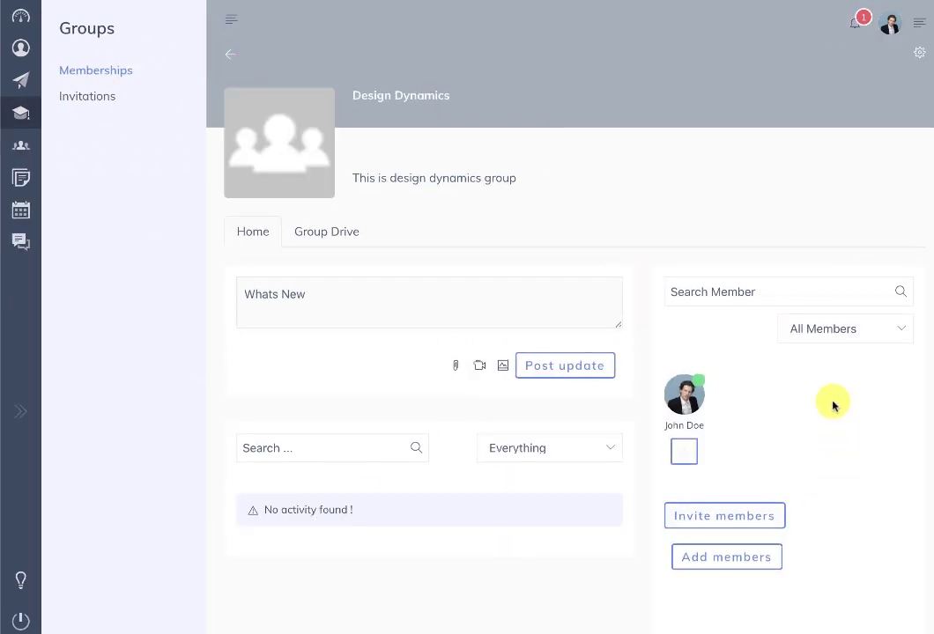
{"action": "left_click", "coordinate": [226, 52]}
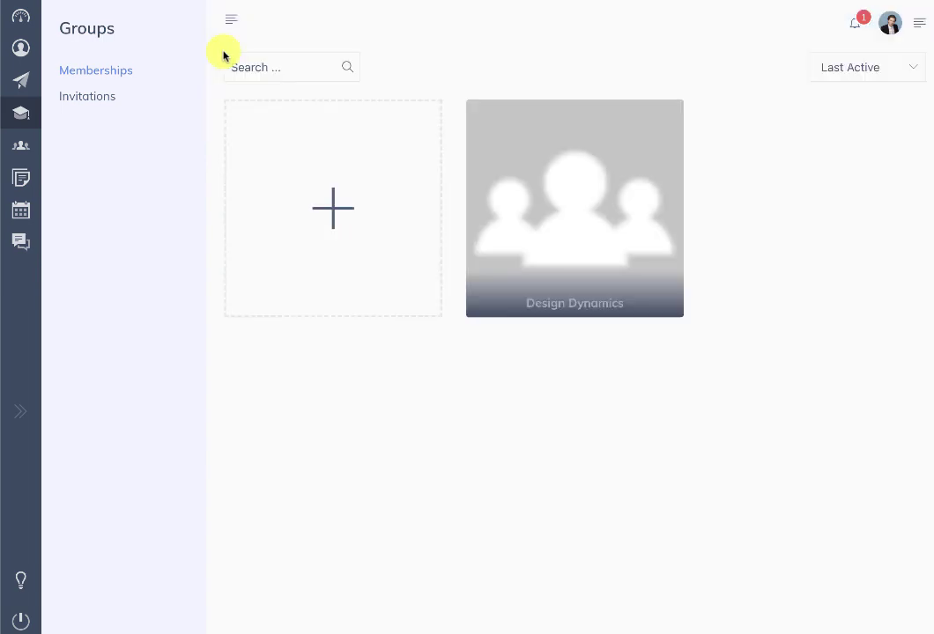
{"action": "mouse_move", "coordinate": [6, 144]}
{"action": "left_click", "coordinate": [58, 118]}
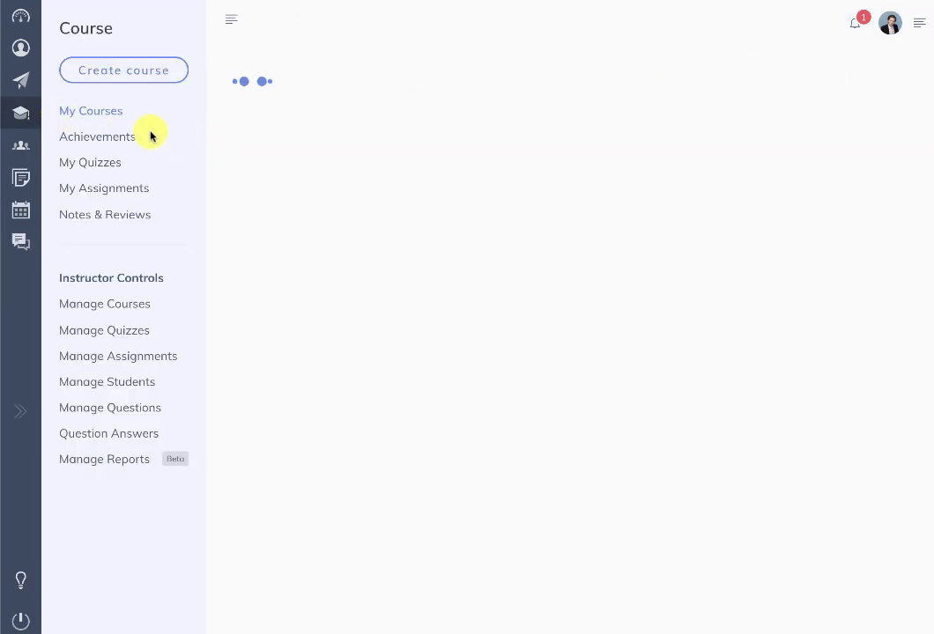
{"action": "left_click", "coordinate": [365, 185]}
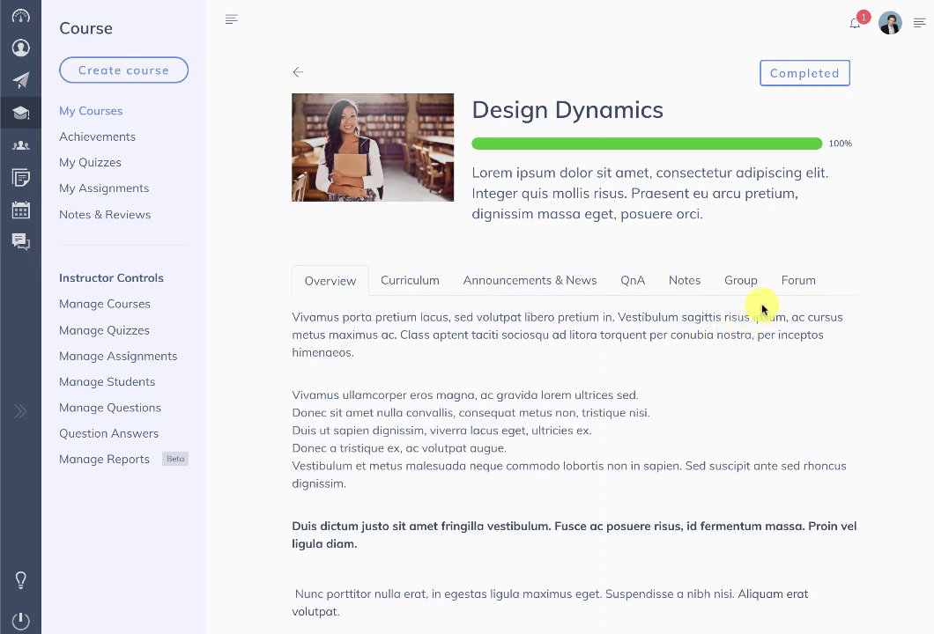
{"action": "left_click", "coordinate": [798, 284]}
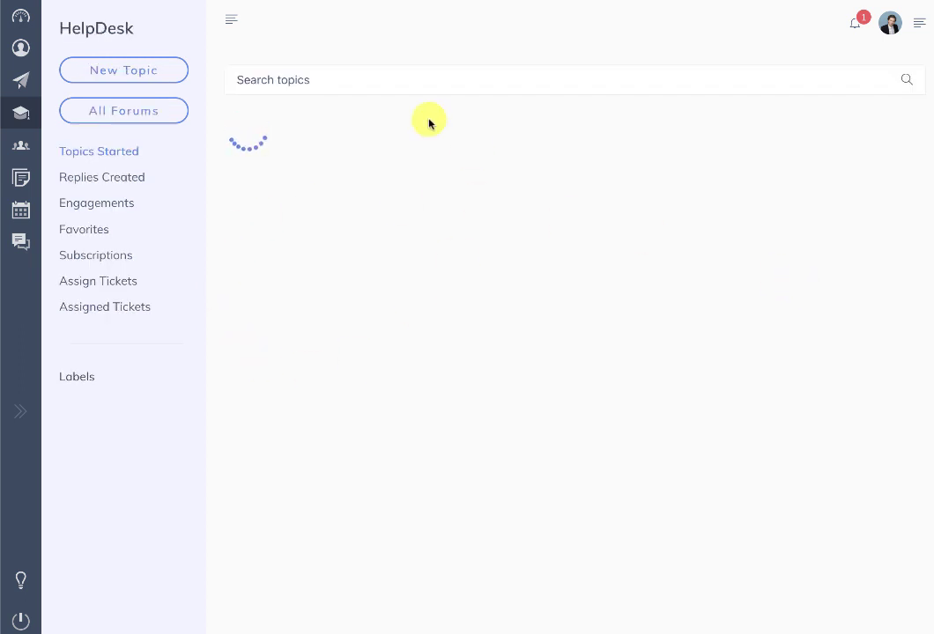